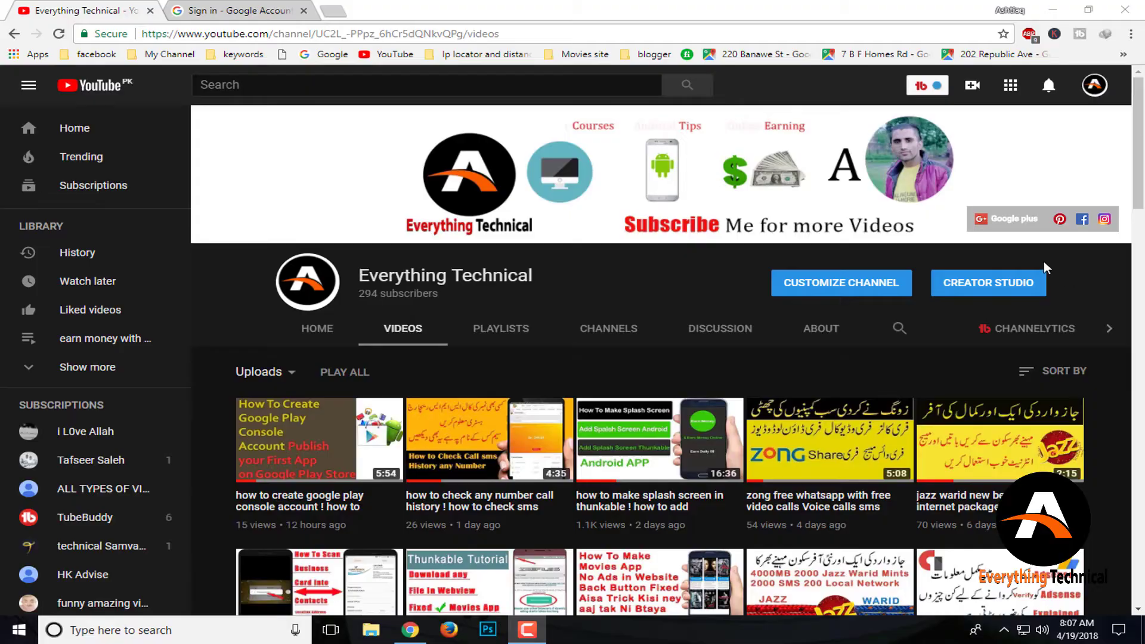
Check the signed-in accounts on the Google homepage, then start creating a new Google account from the sign-in page
click(199, 8)
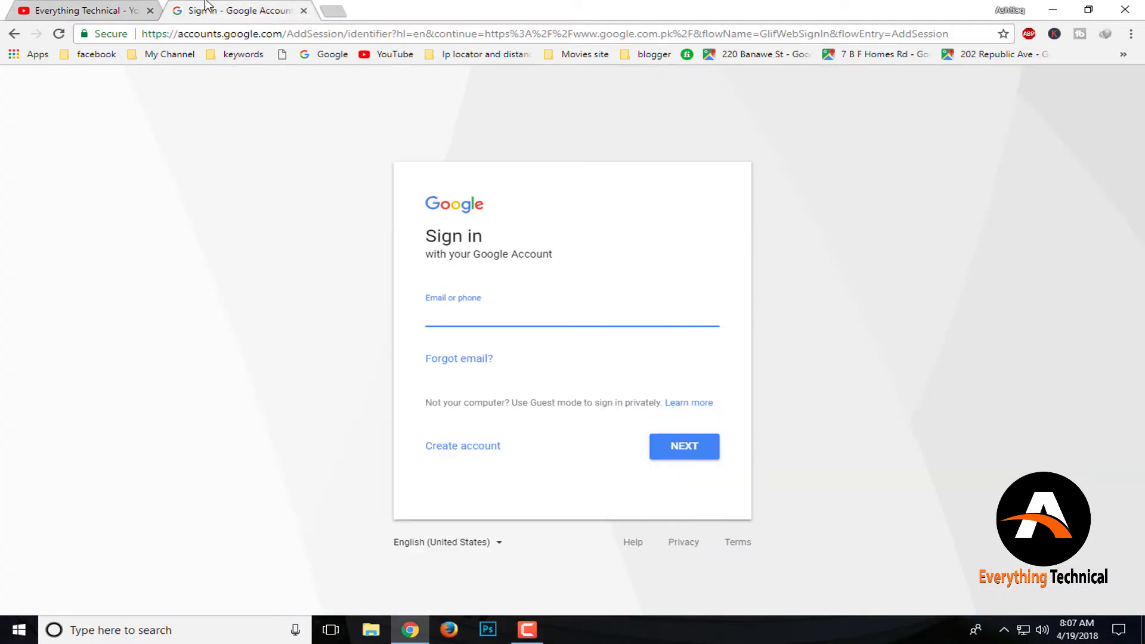
click(332, 11)
click(327, 54)
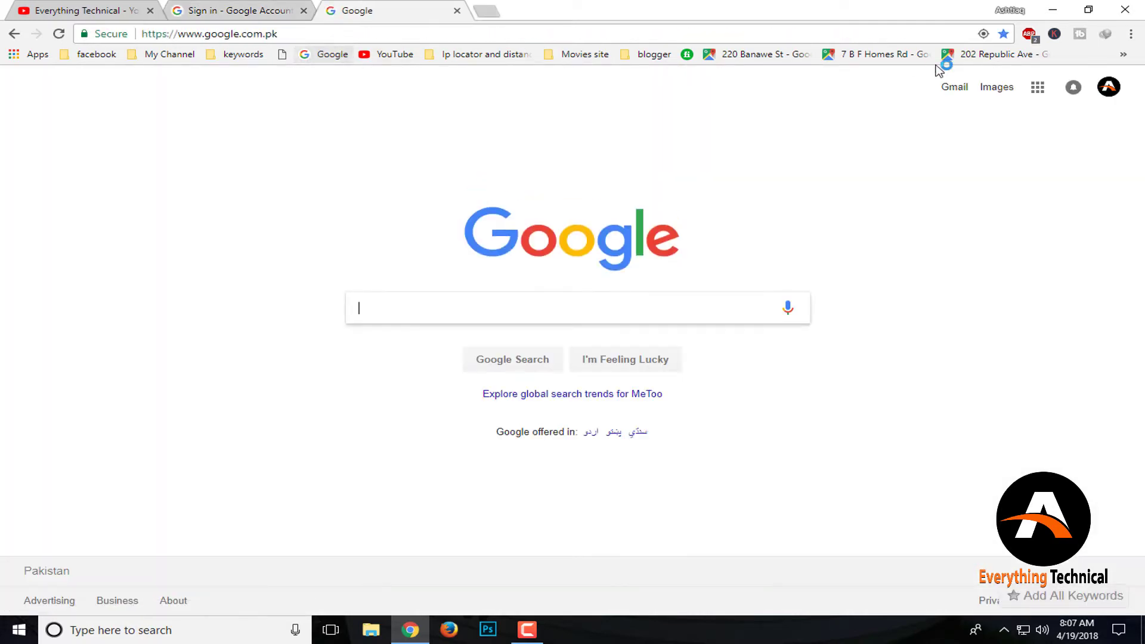
click(1108, 87)
click(1108, 87)
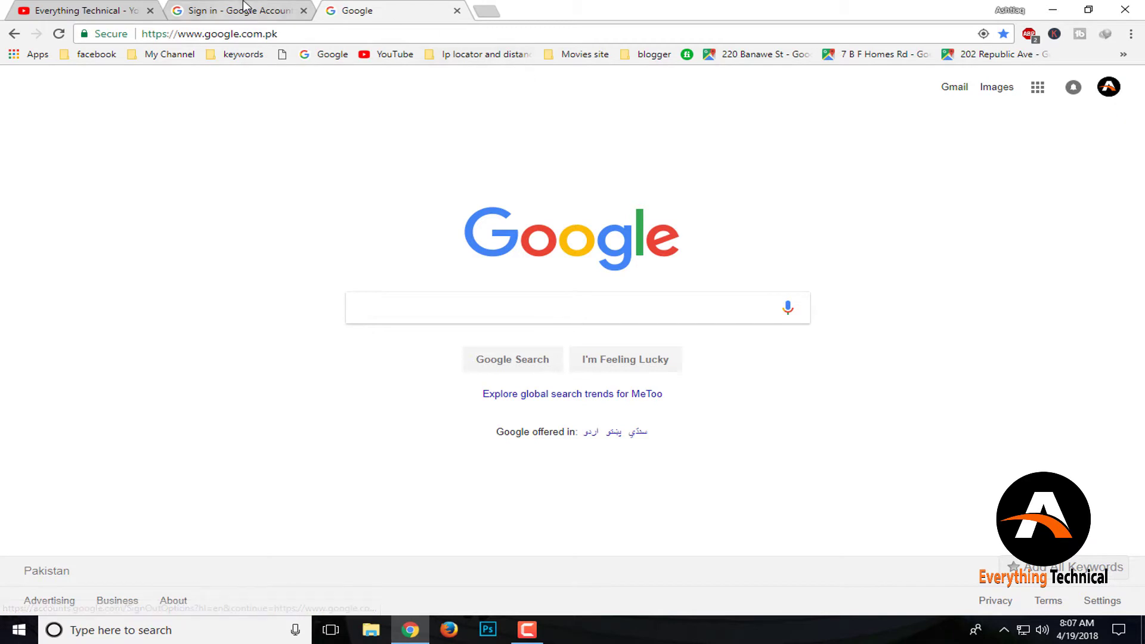
click(242, 10)
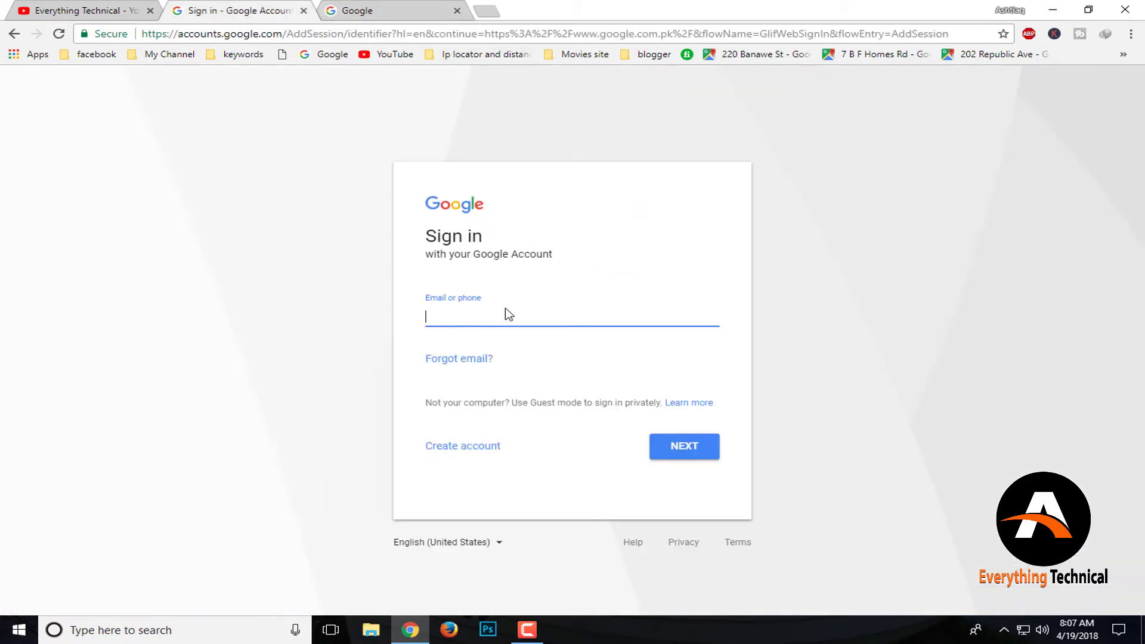
click(477, 452)
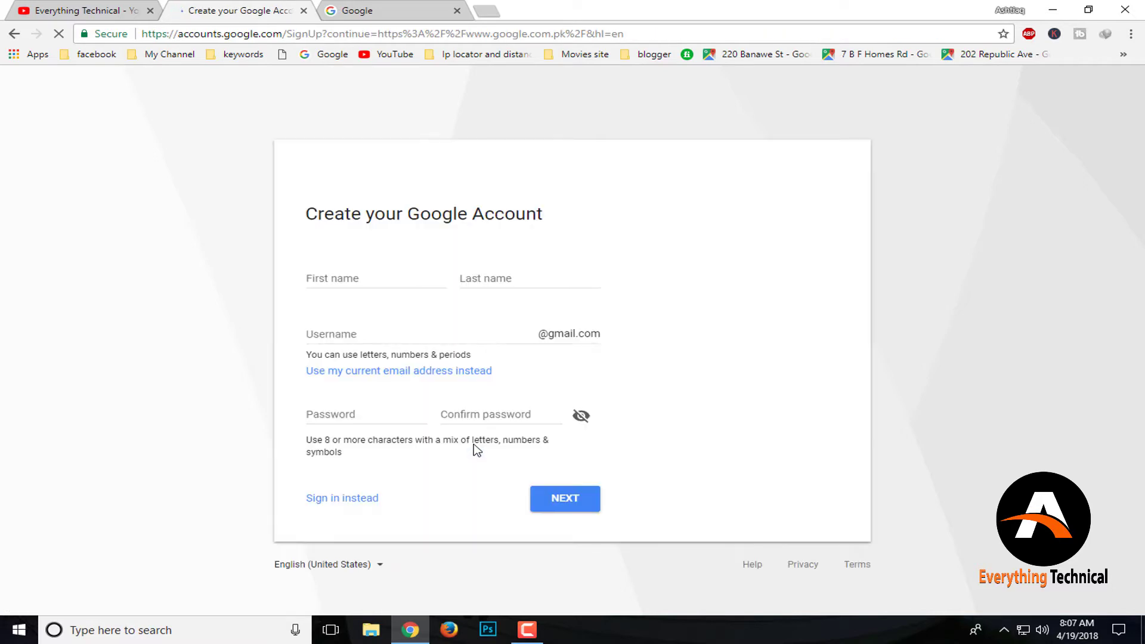
click(380, 282)
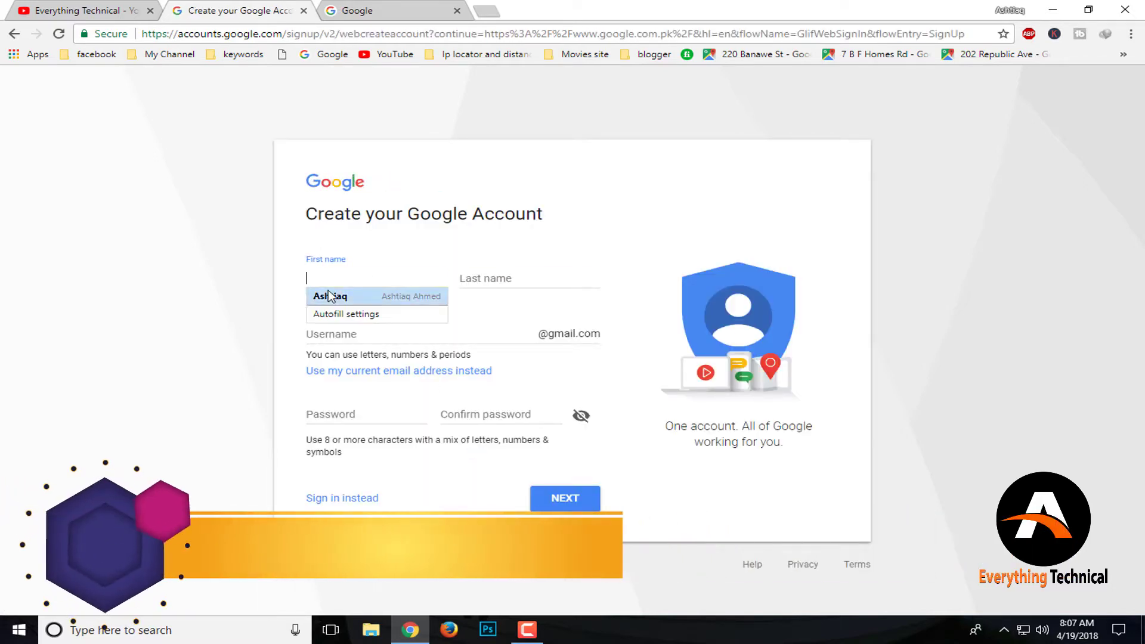
click(350, 277)
text(vl)
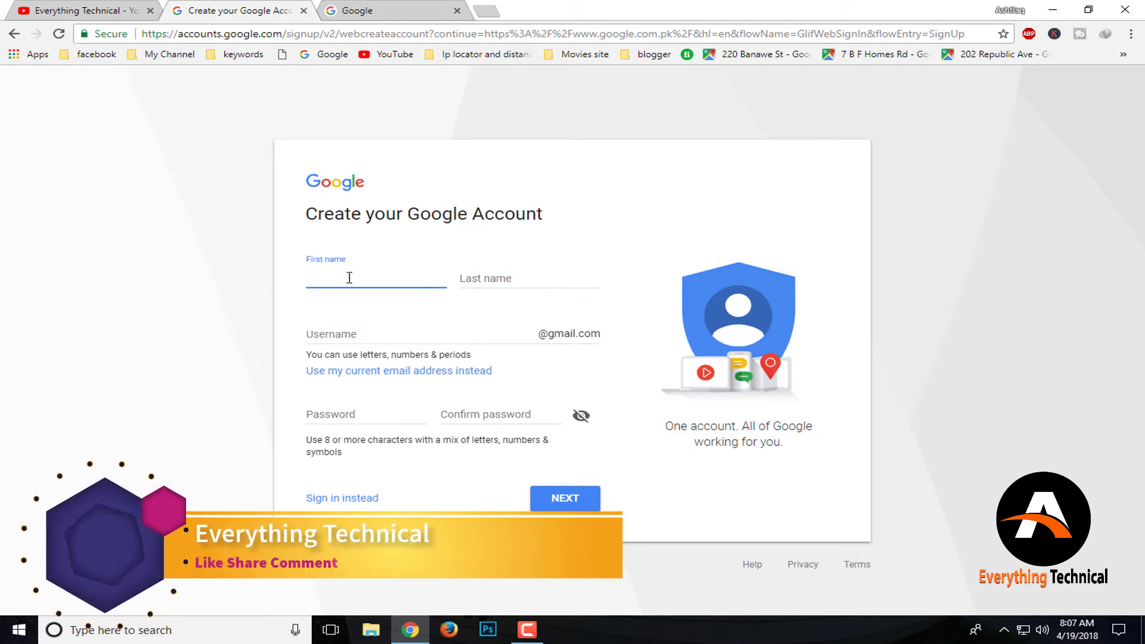
text(og)
key(Tab)
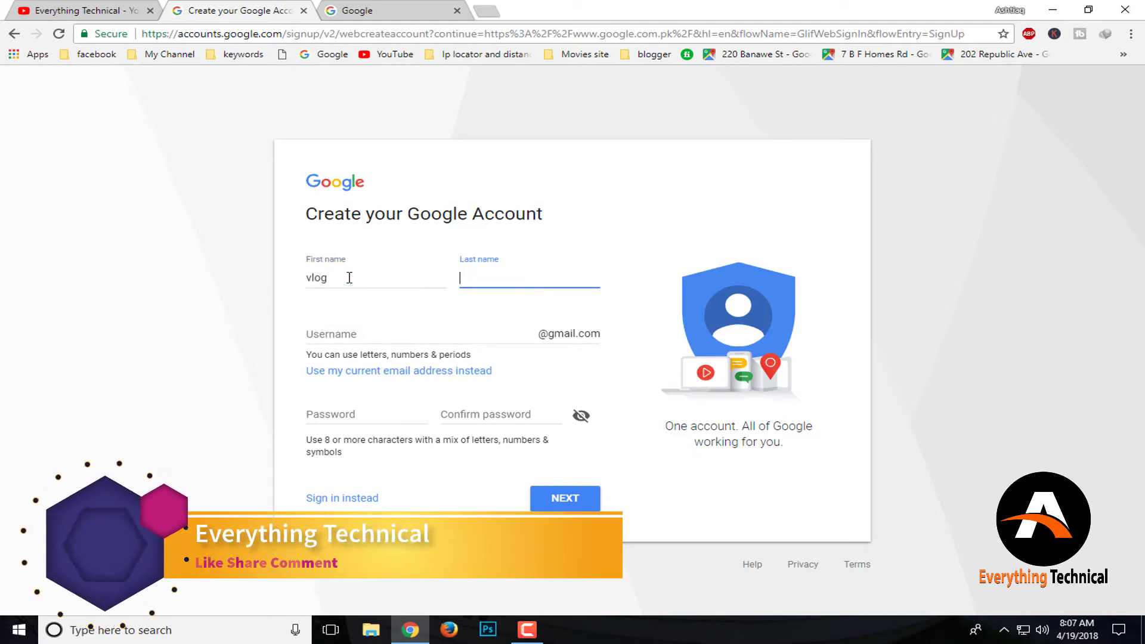
text(pk)
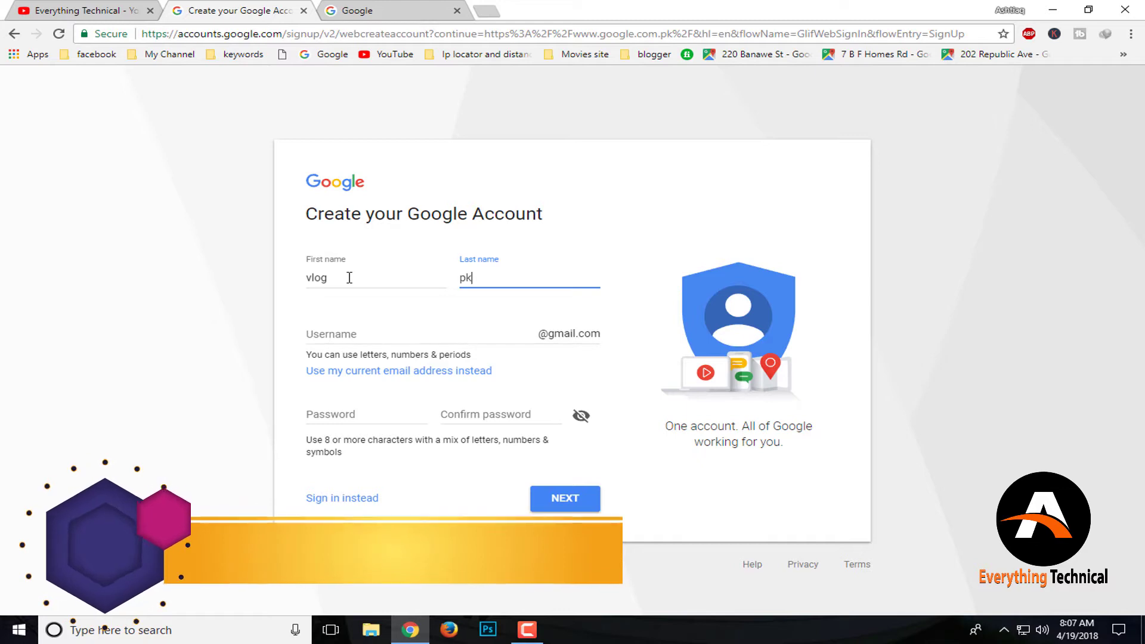
click(380, 322)
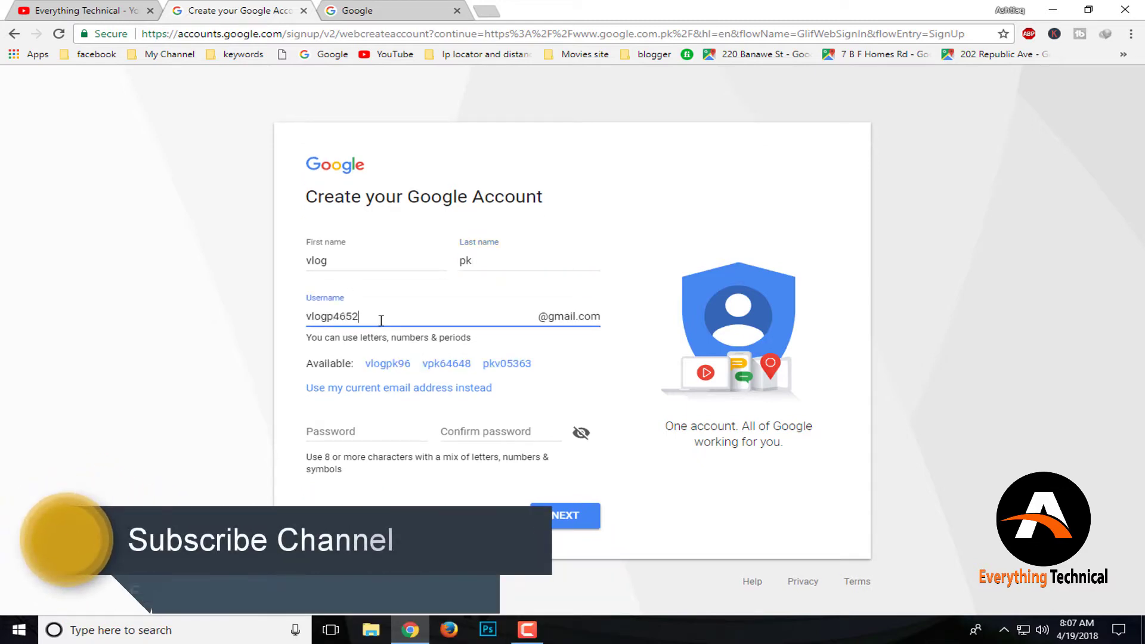
key(BackSpace)
key(BackSpace)
key(BackSpace)
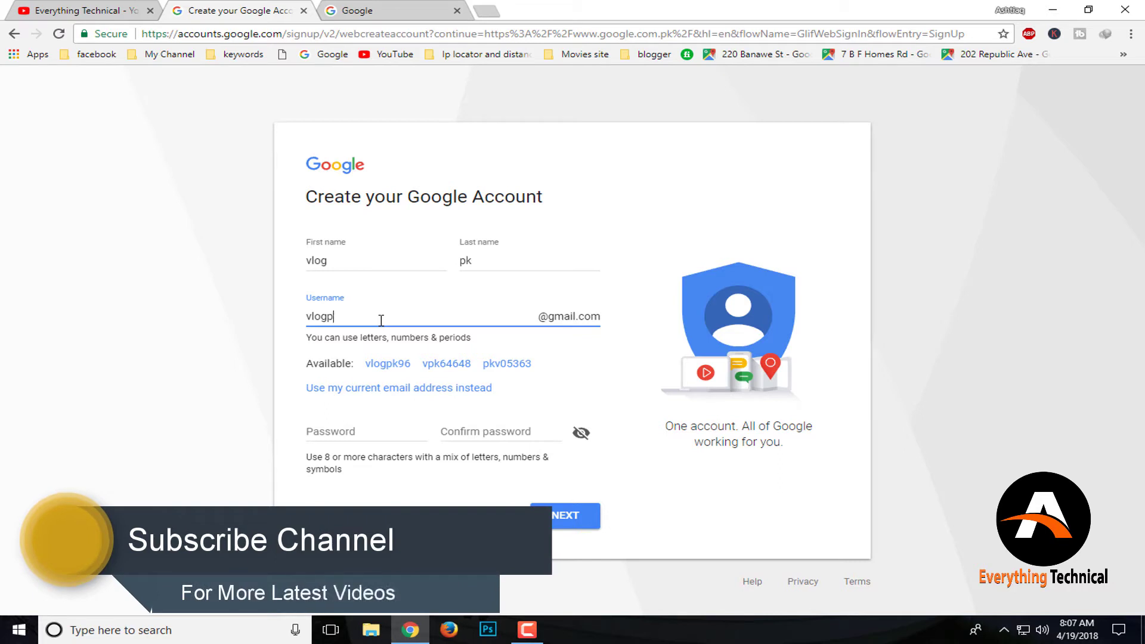
click(617, 387)
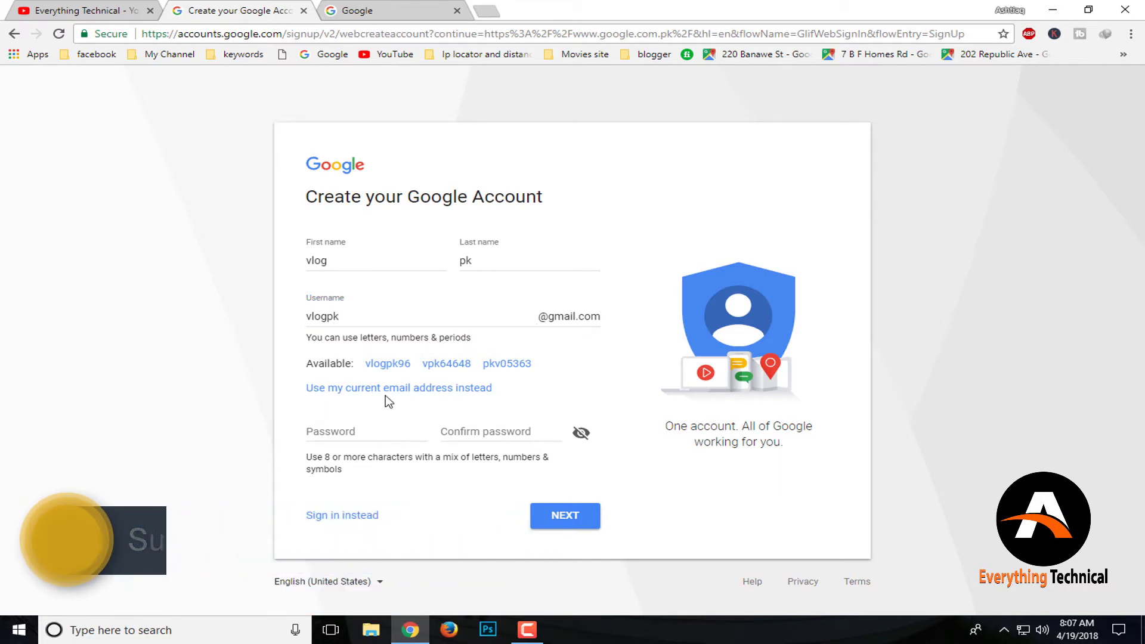
click(379, 315)
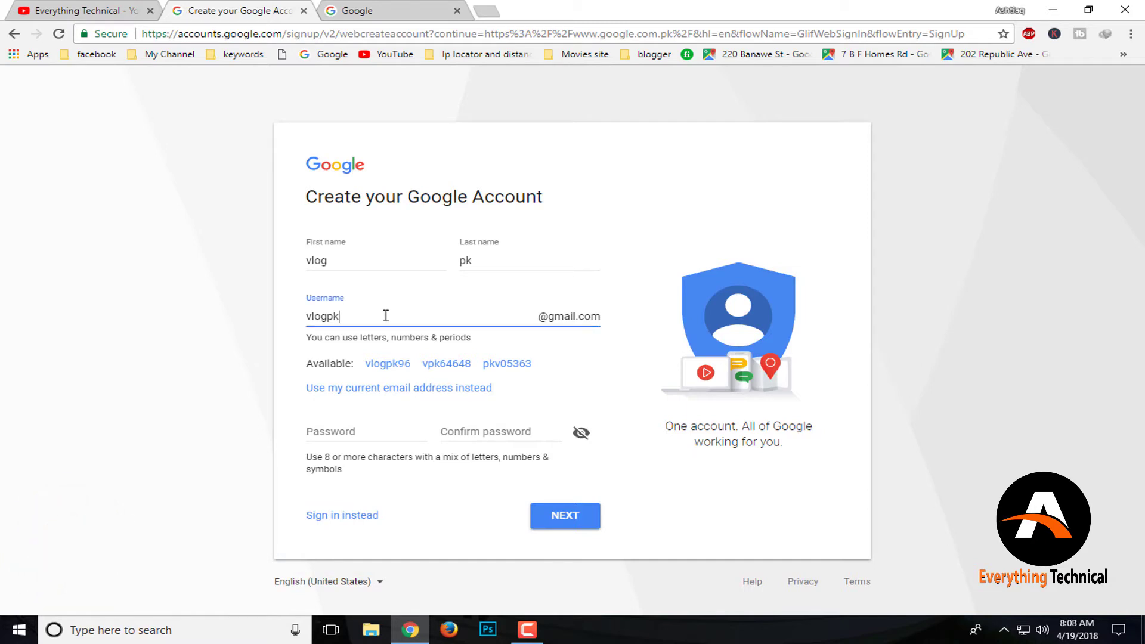
Enter and confirm the account password, then submit the sign-up form
click(373, 429)
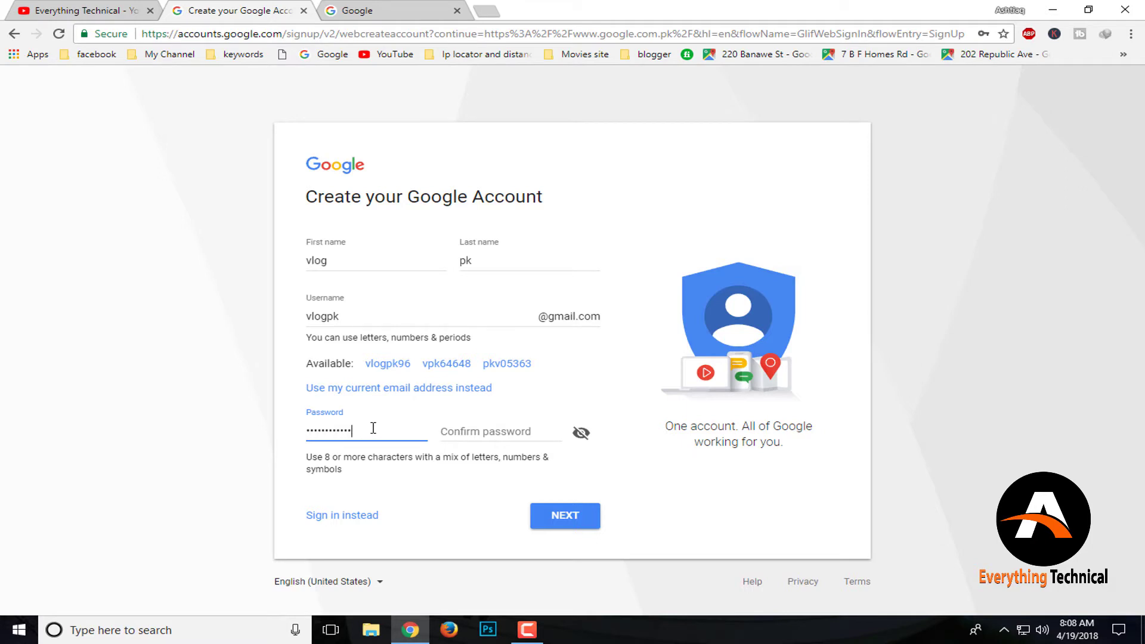
click(470, 436)
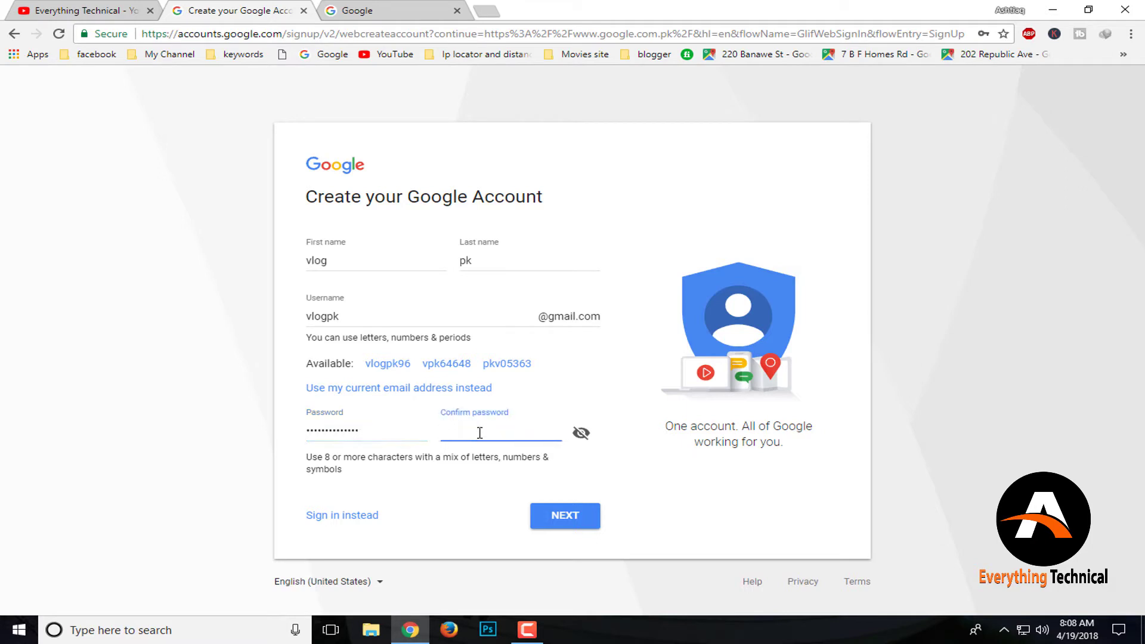
double_click(344, 317)
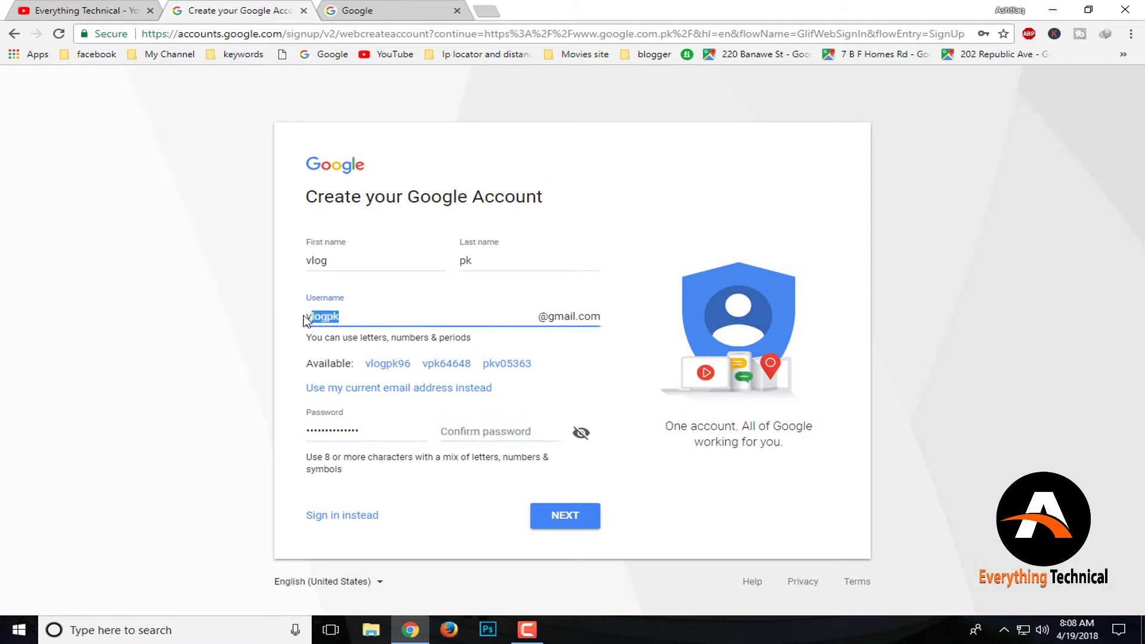
click(353, 261)
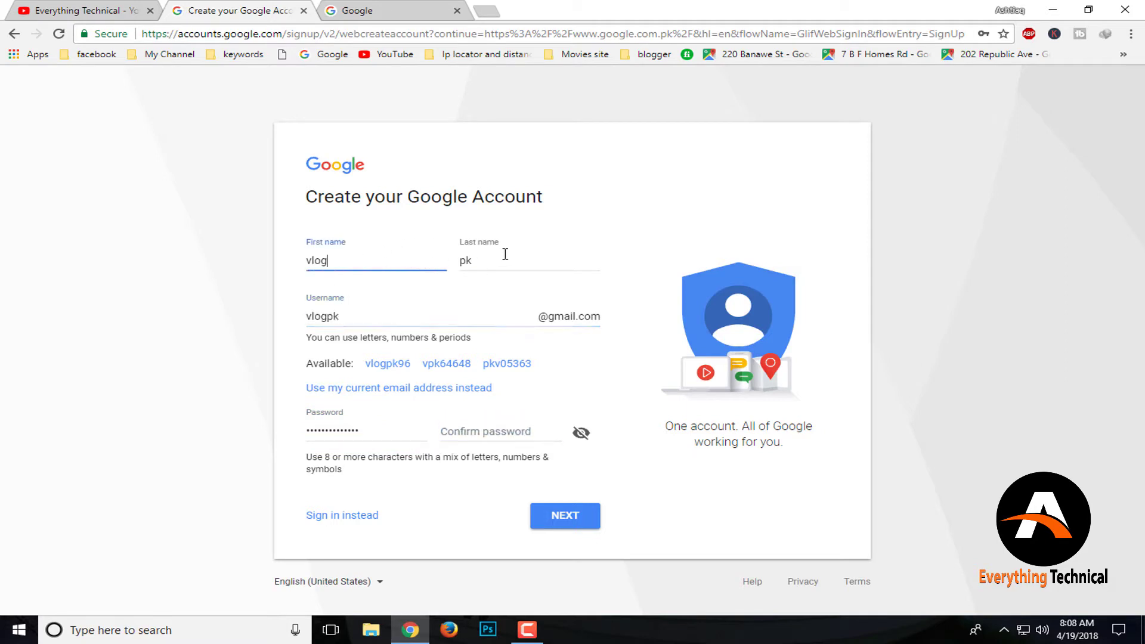
click(504, 255)
click(502, 433)
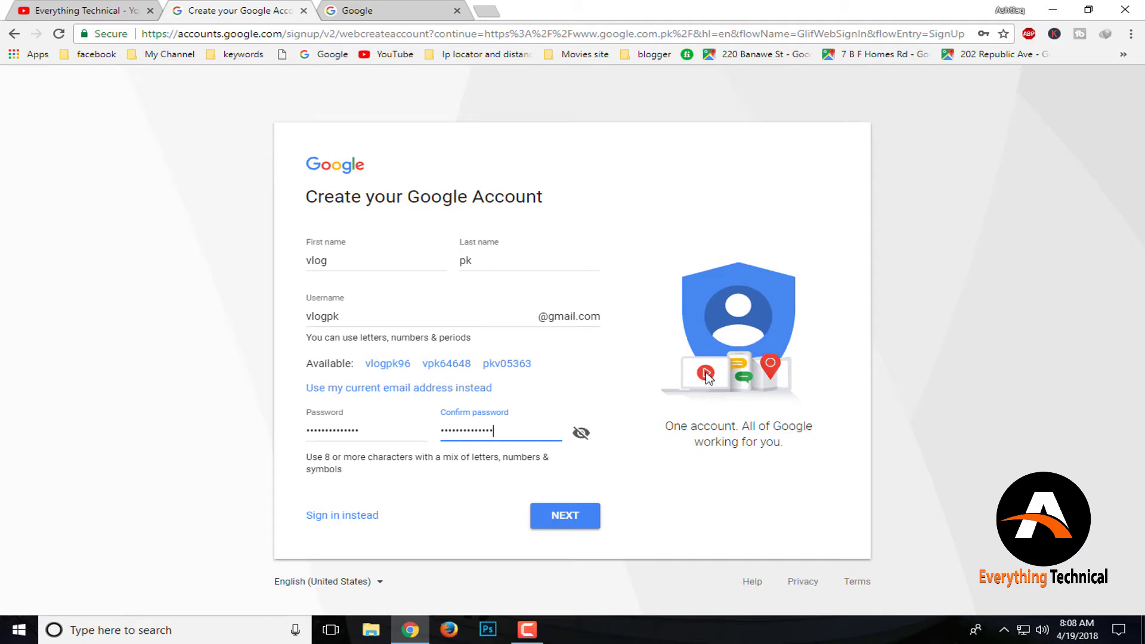
click(561, 518)
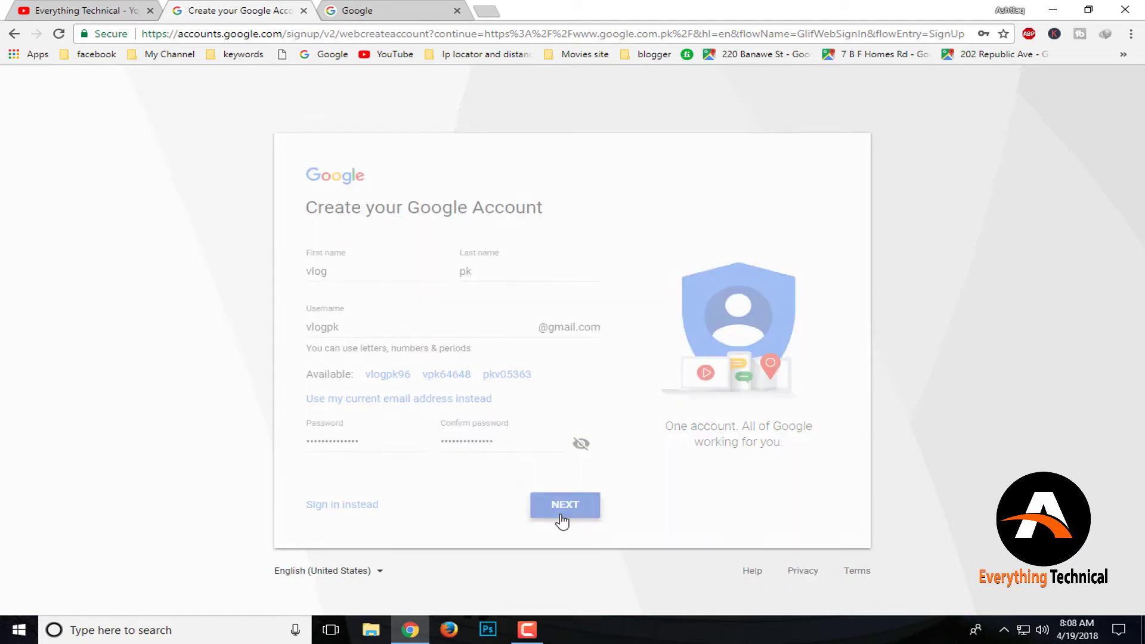
click(445, 332)
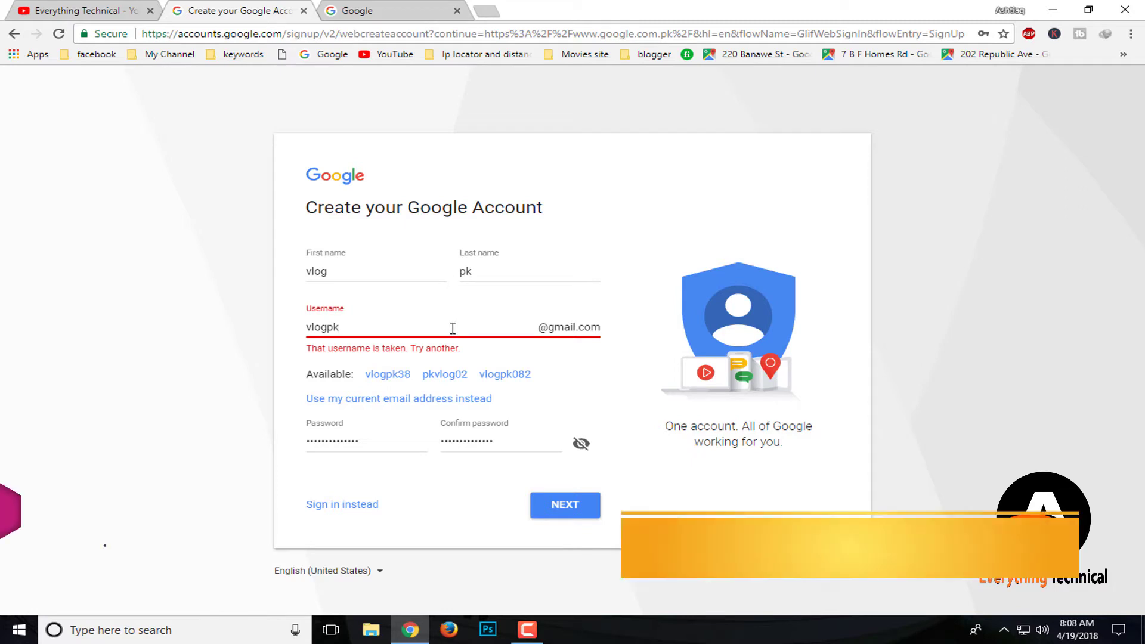
click(387, 376)
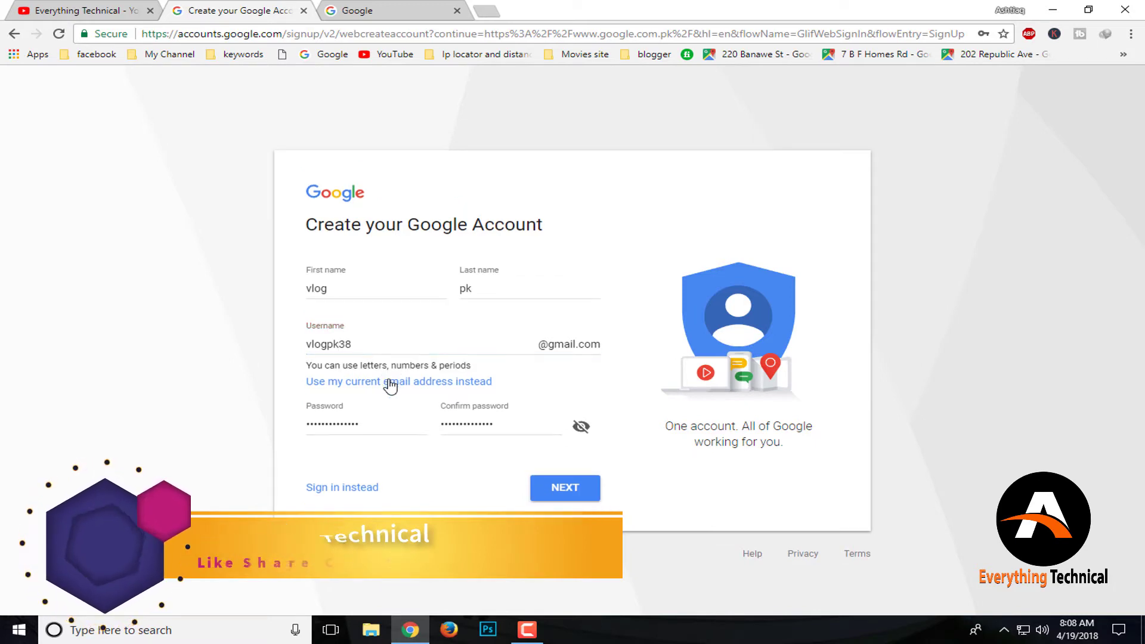
click(363, 344)
key(BackSpace)
key(BackSpace)
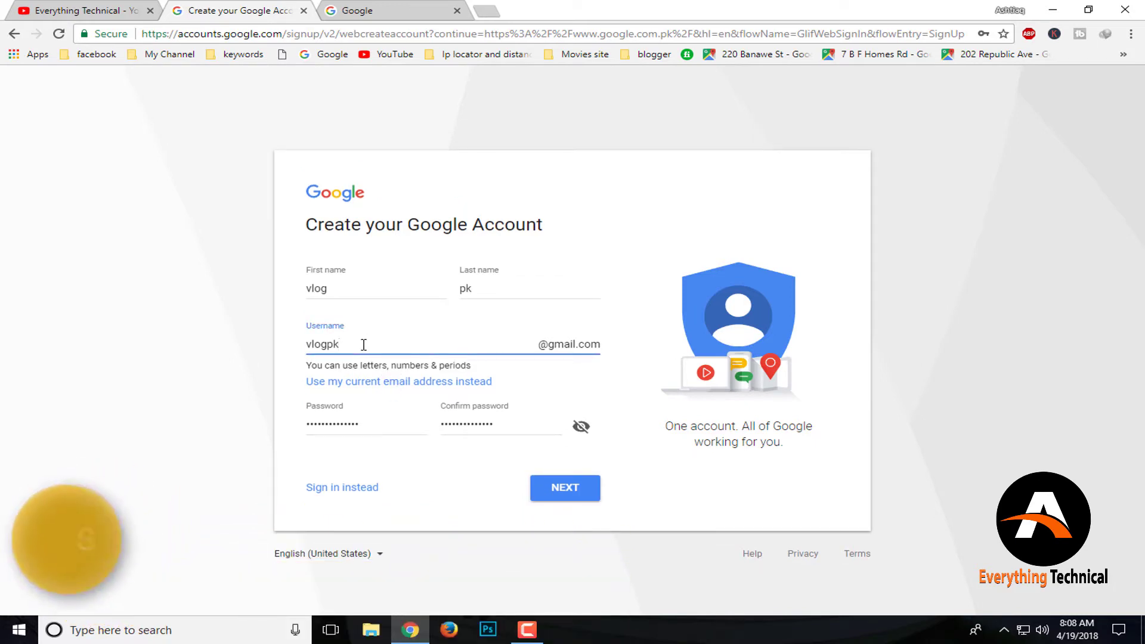
text(com)
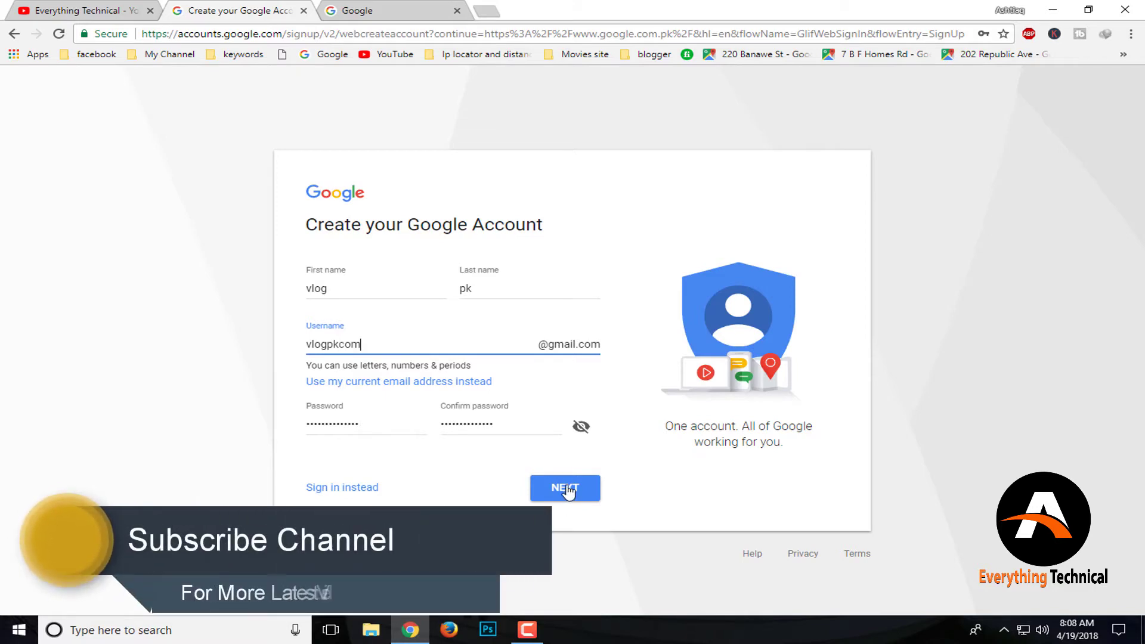
click(566, 488)
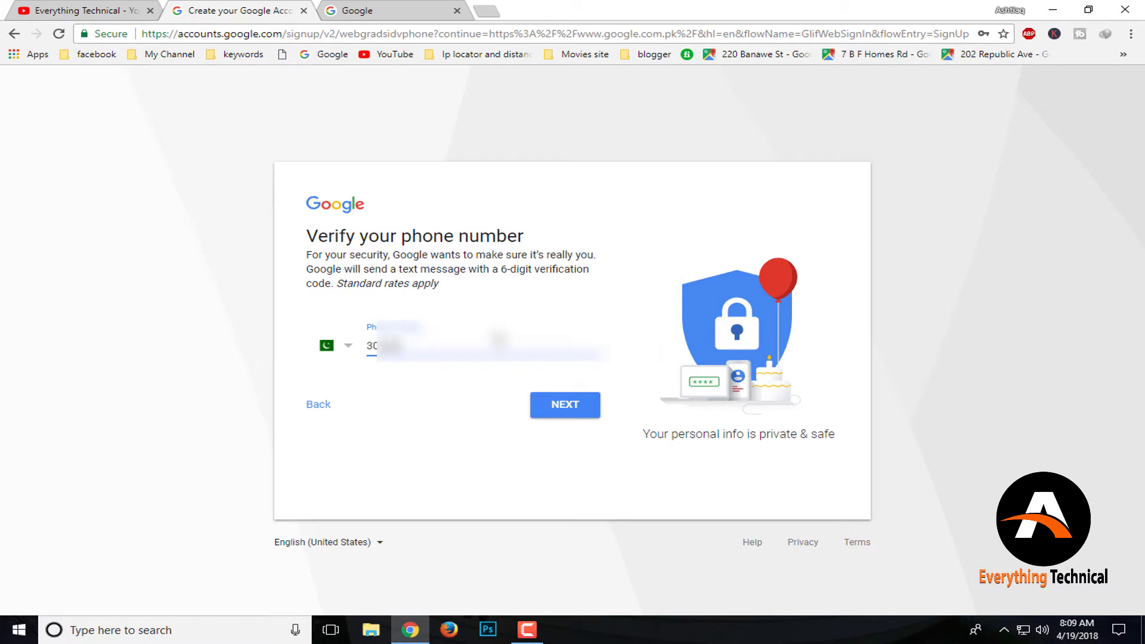
Enter the phone number, request the SMS code, and submit the six-digit verification code
text(00)
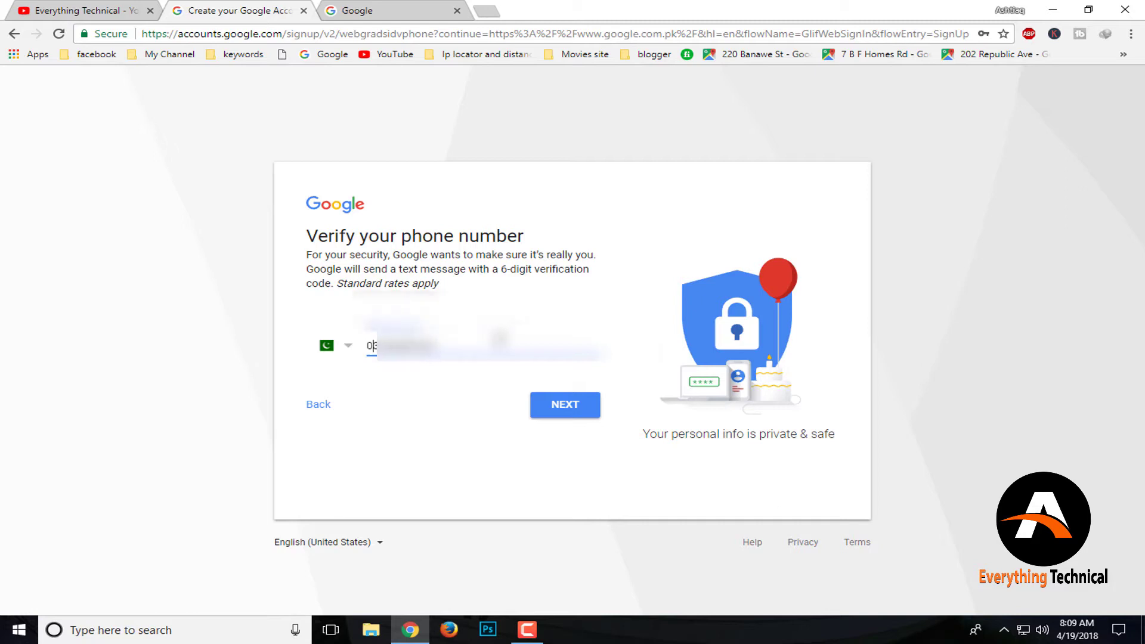
click(573, 400)
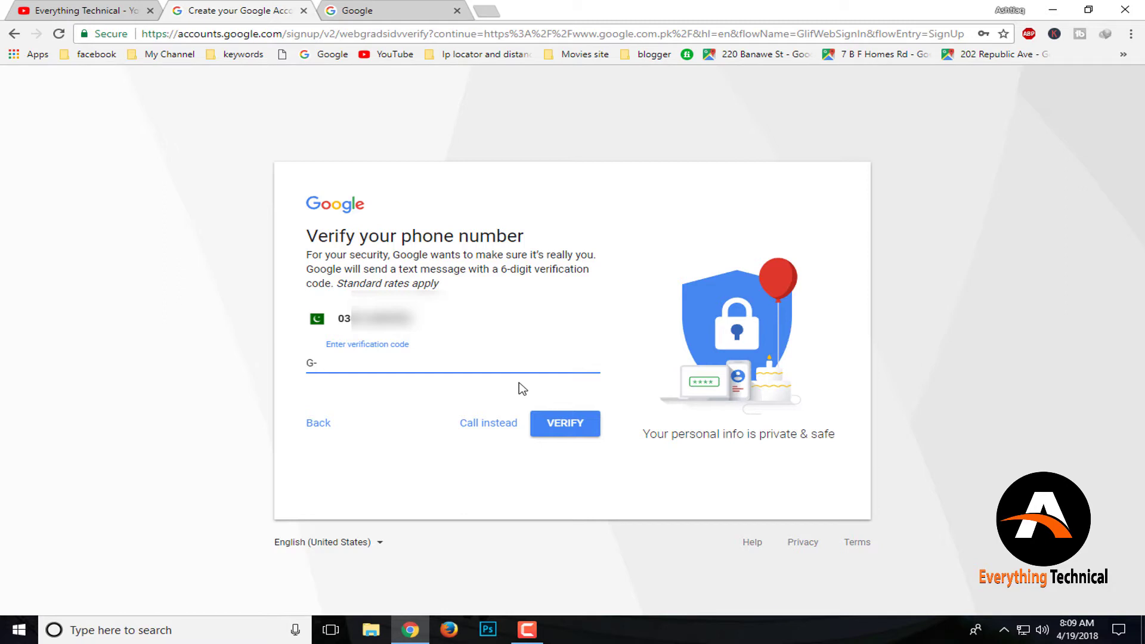
click(1007, 632)
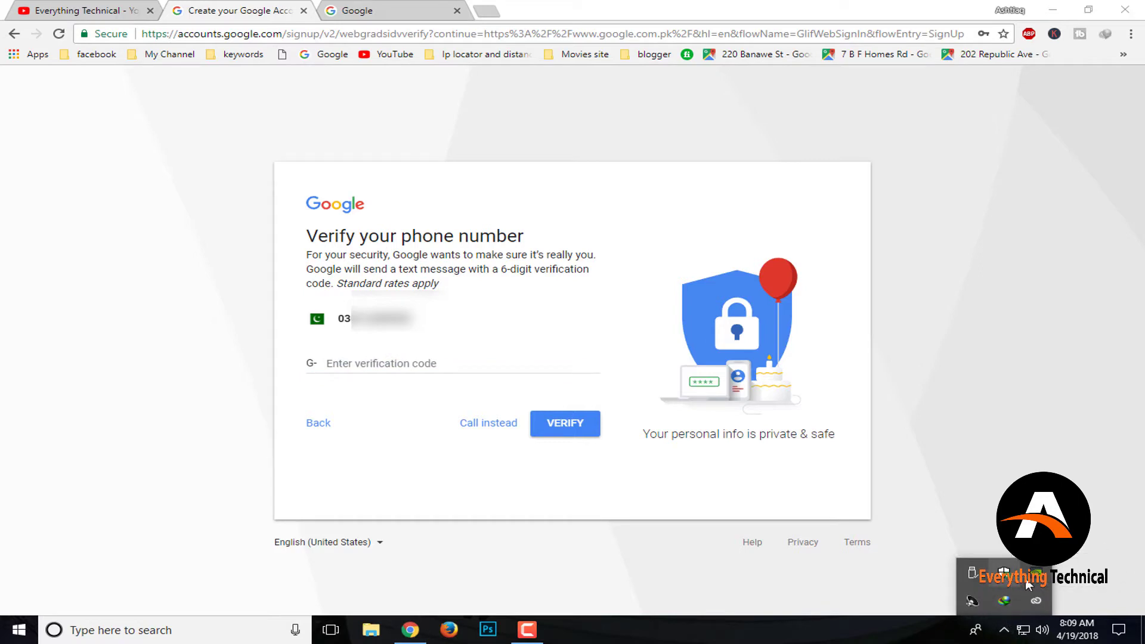
click(527, 629)
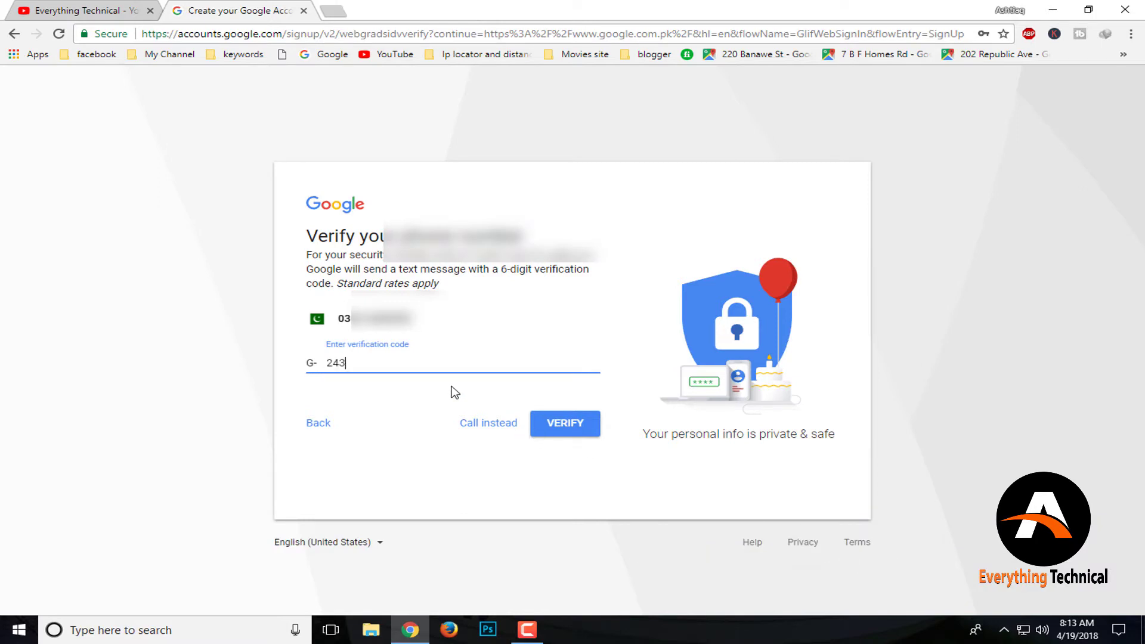
click(565, 423)
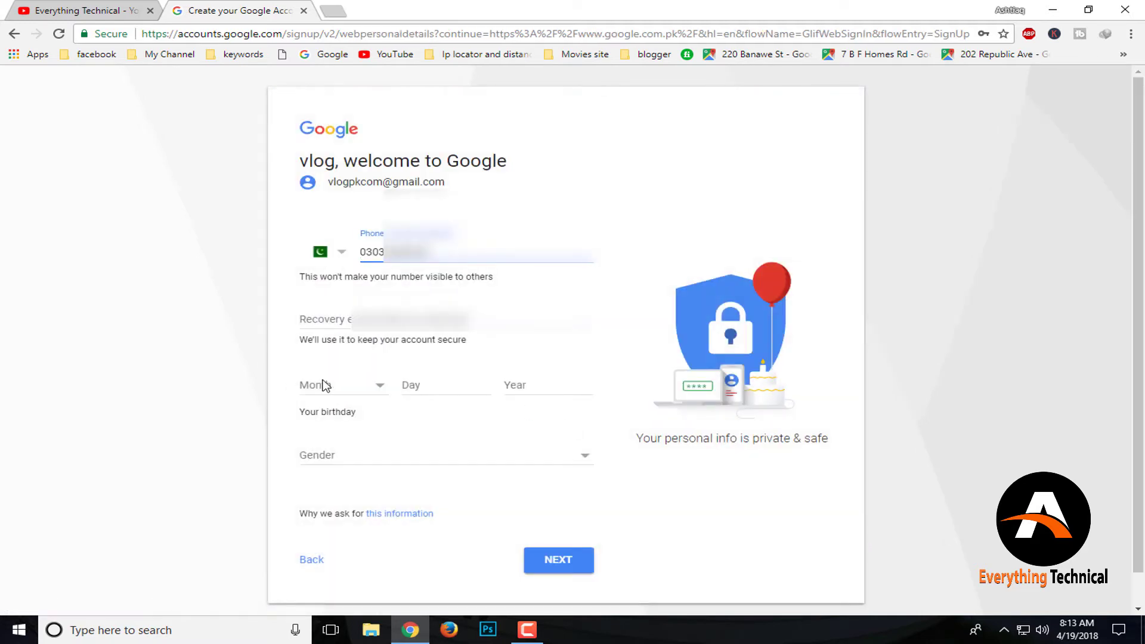
Fill in the recovery email using the suggested address
click(400, 340)
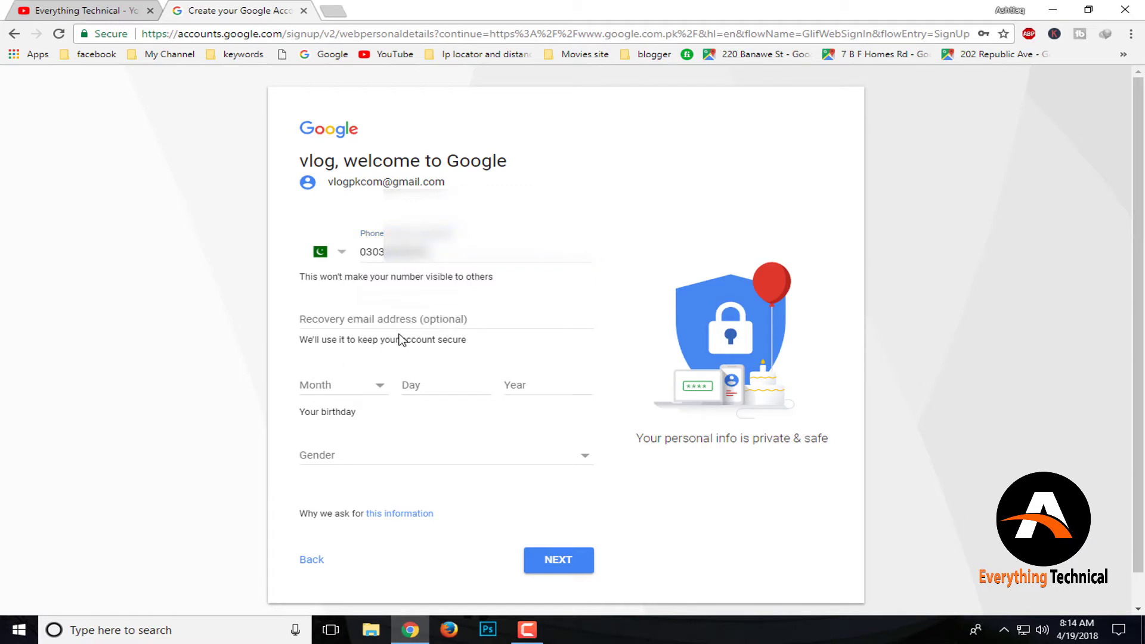
click(406, 326)
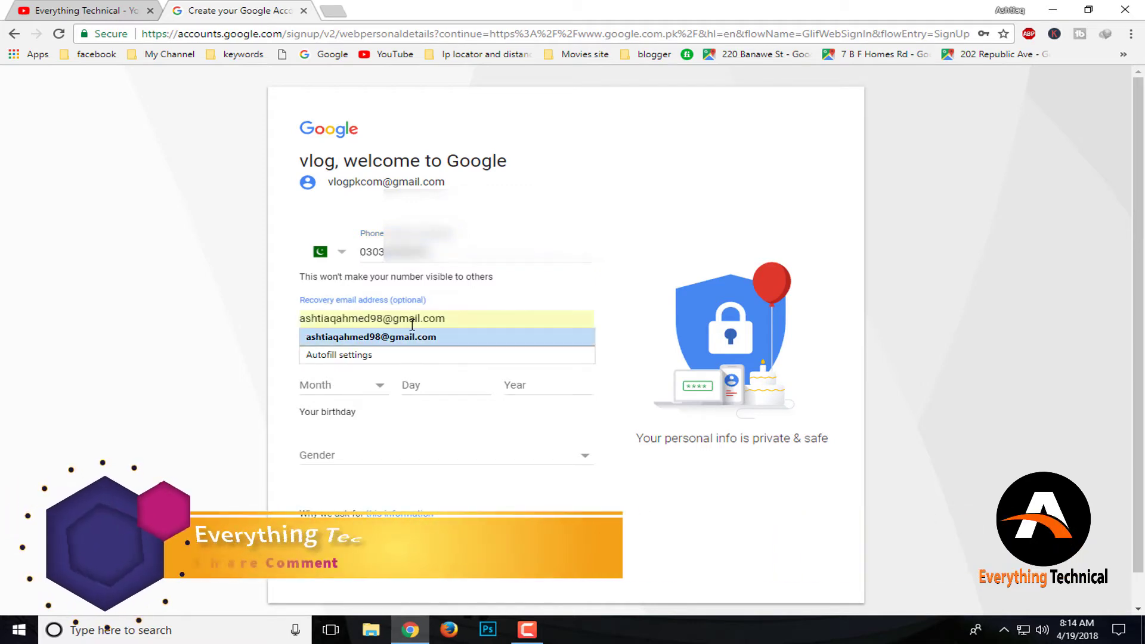
click(381, 337)
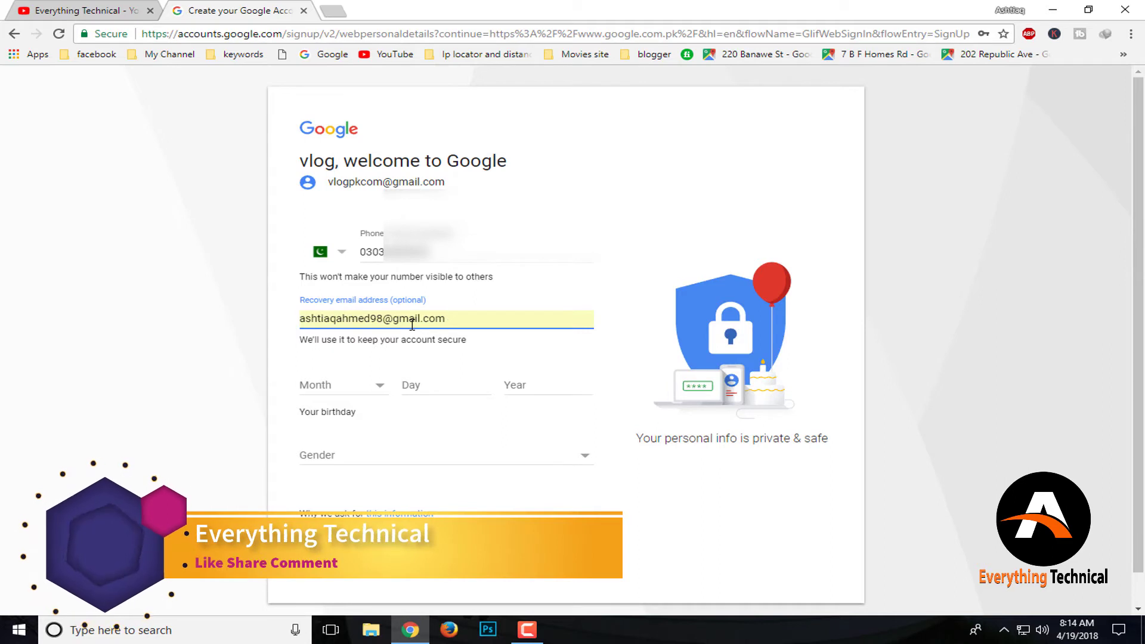
click(376, 391)
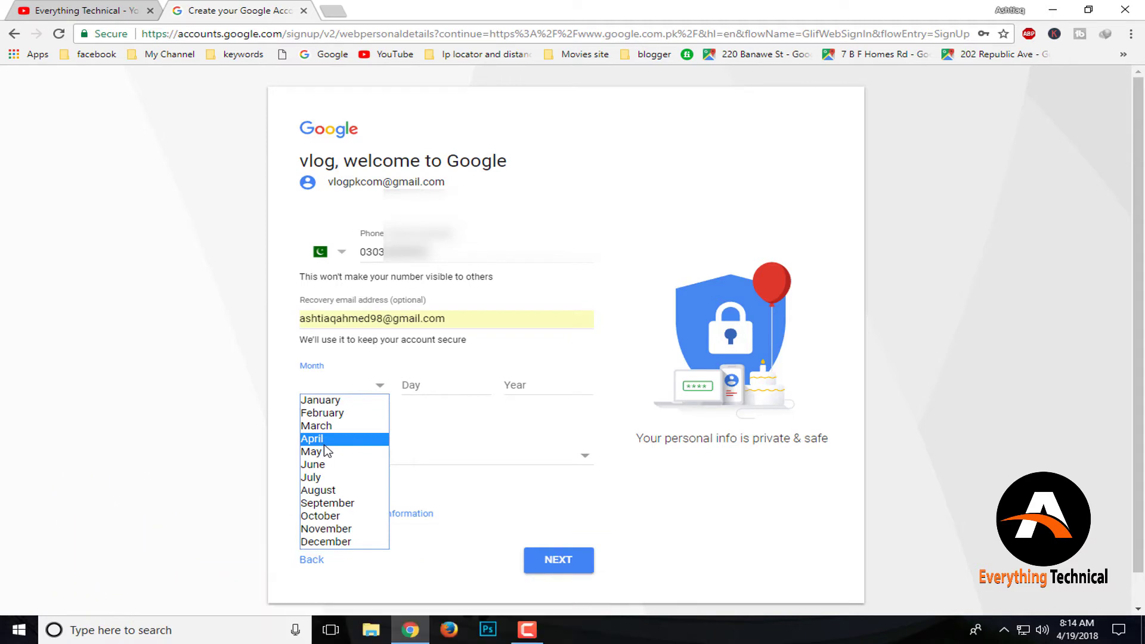
click(325, 444)
click(430, 384)
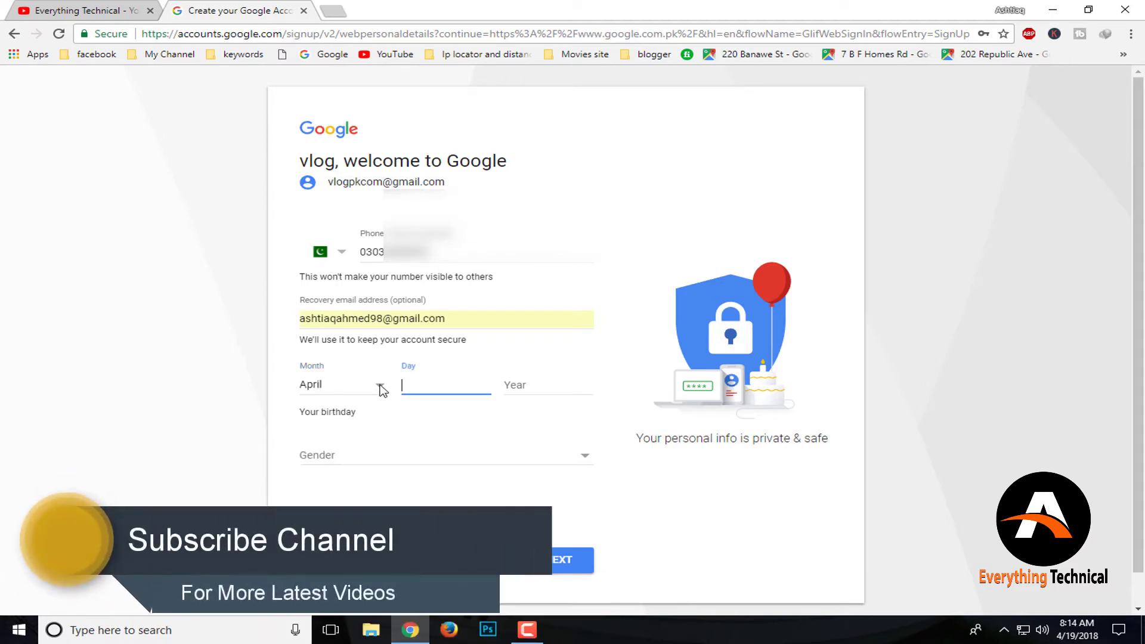
click(379, 386)
click(439, 388)
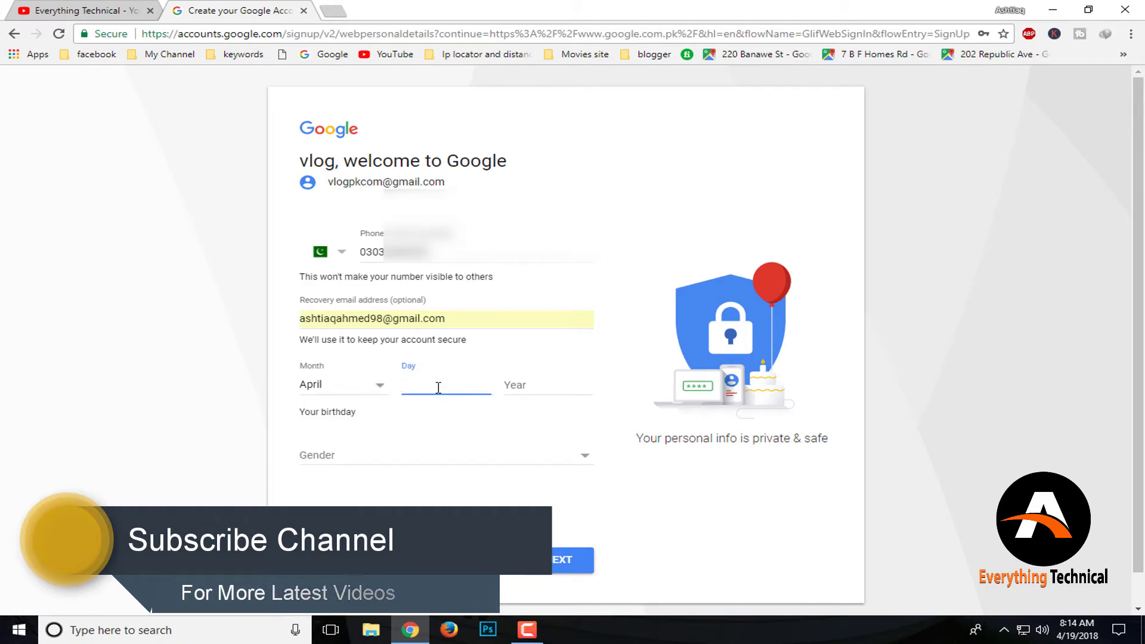
text(8)
click(506, 386)
text(1996)
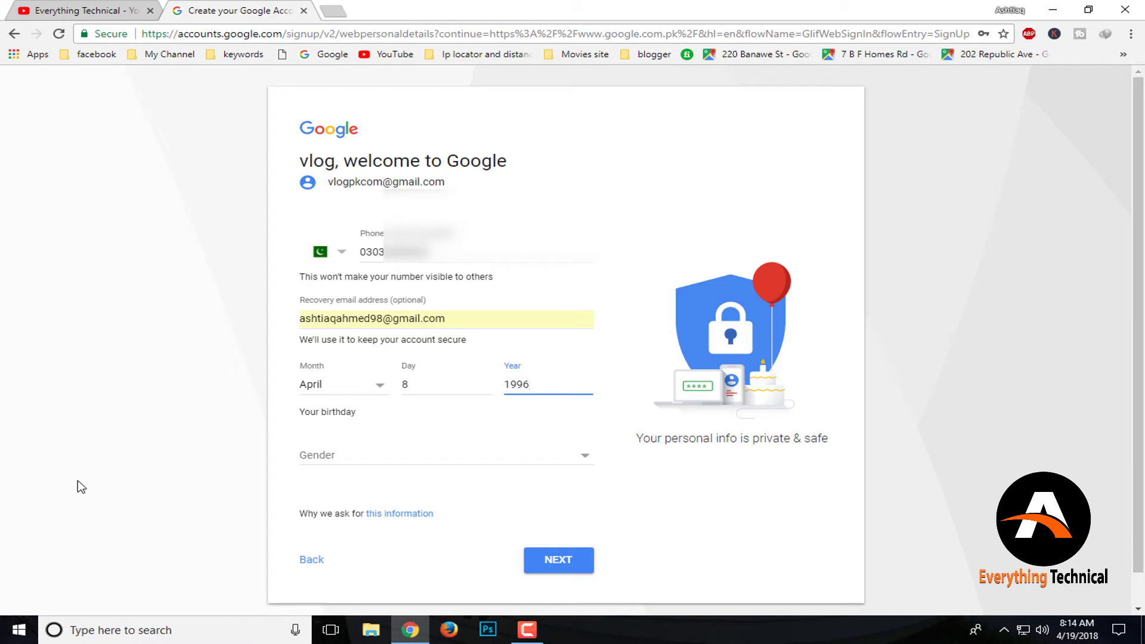
click(116, 477)
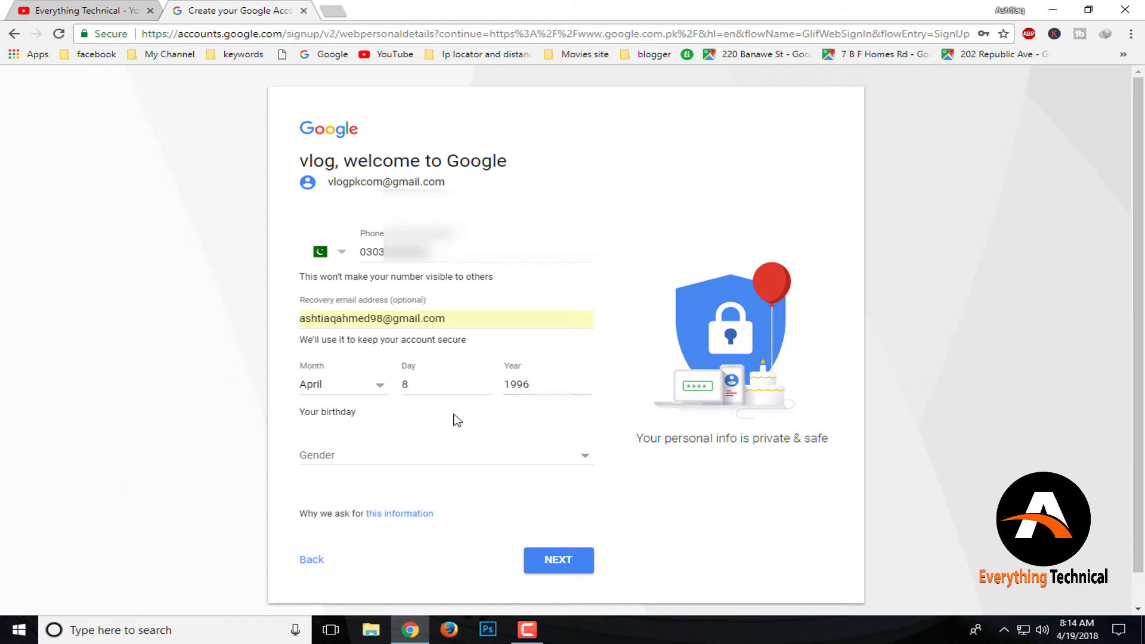
click(360, 463)
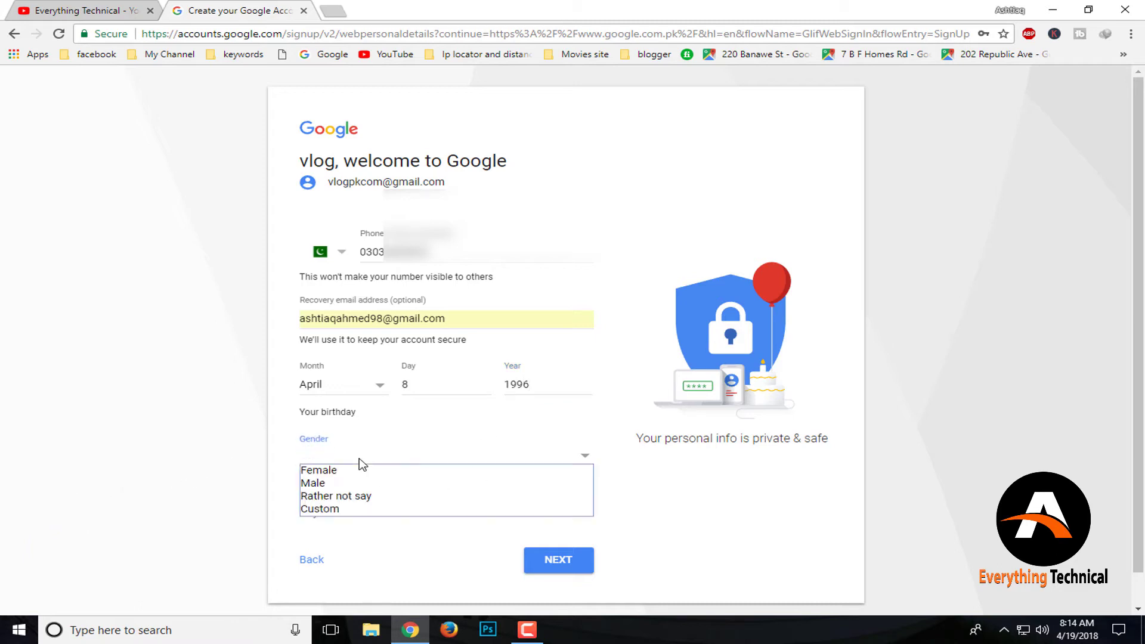
click(347, 487)
Continue past the personal details and accept Google's Privacy and Terms
scroll(442, 508, down, 1)
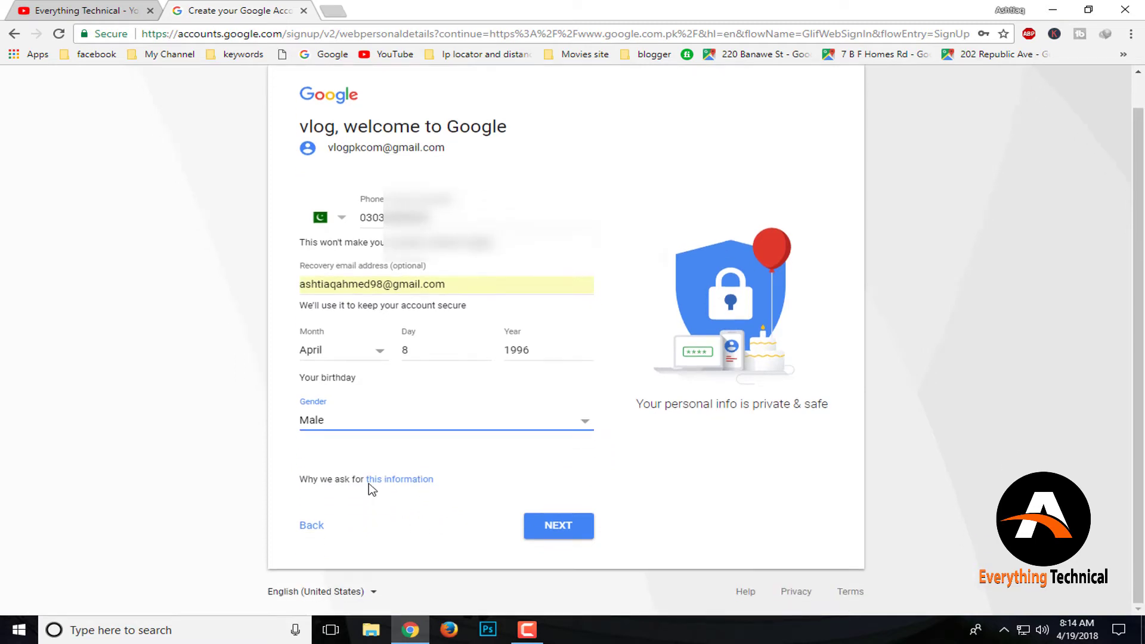
click(557, 527)
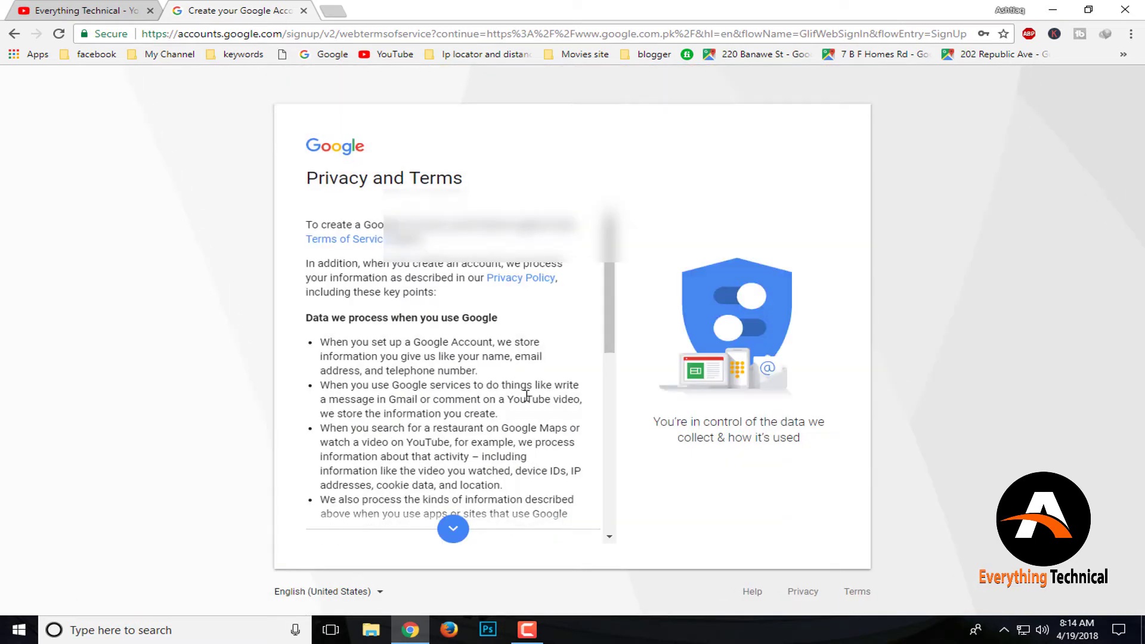
scroll(526, 395, down, 15)
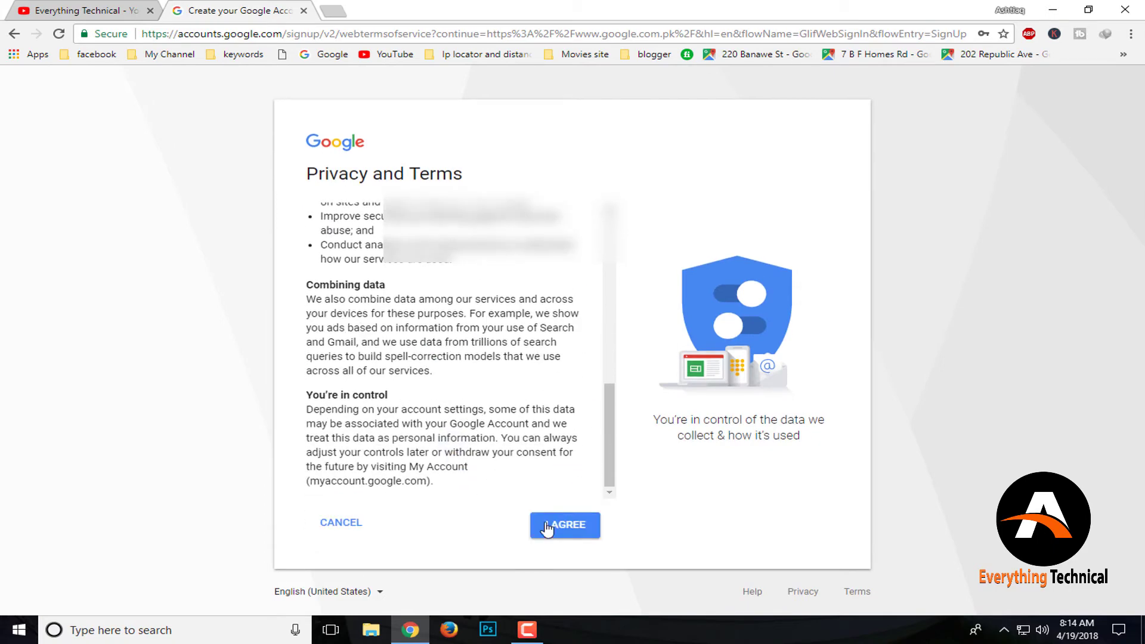
click(567, 527)
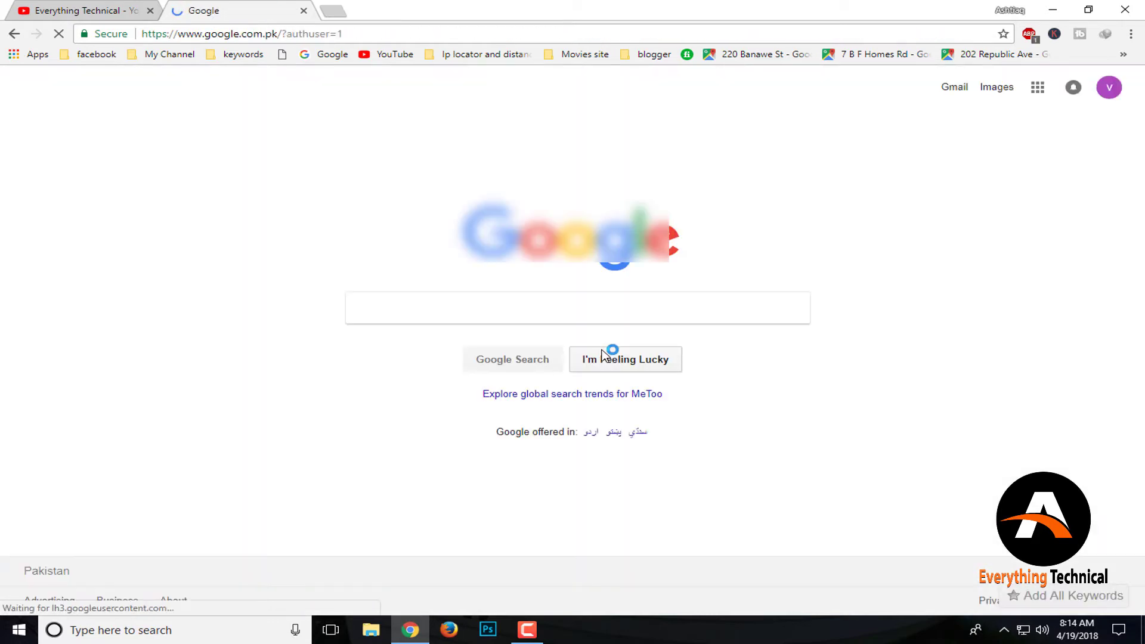
click(1108, 90)
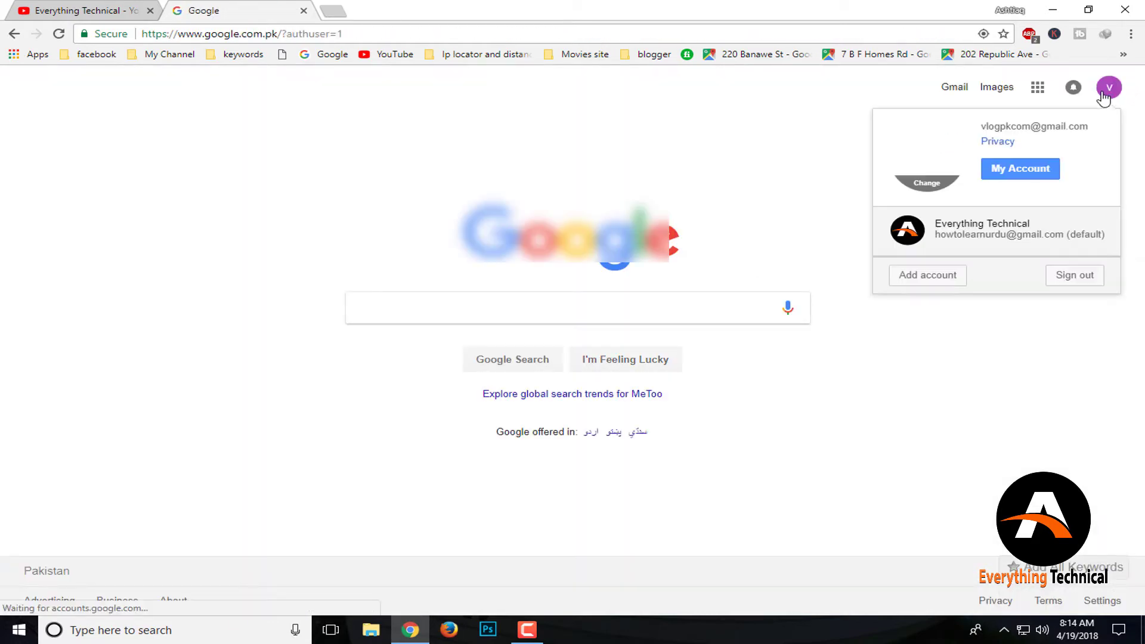
Sign out of the Everything Technical account from the YouTube avatar menu
click(643, 270)
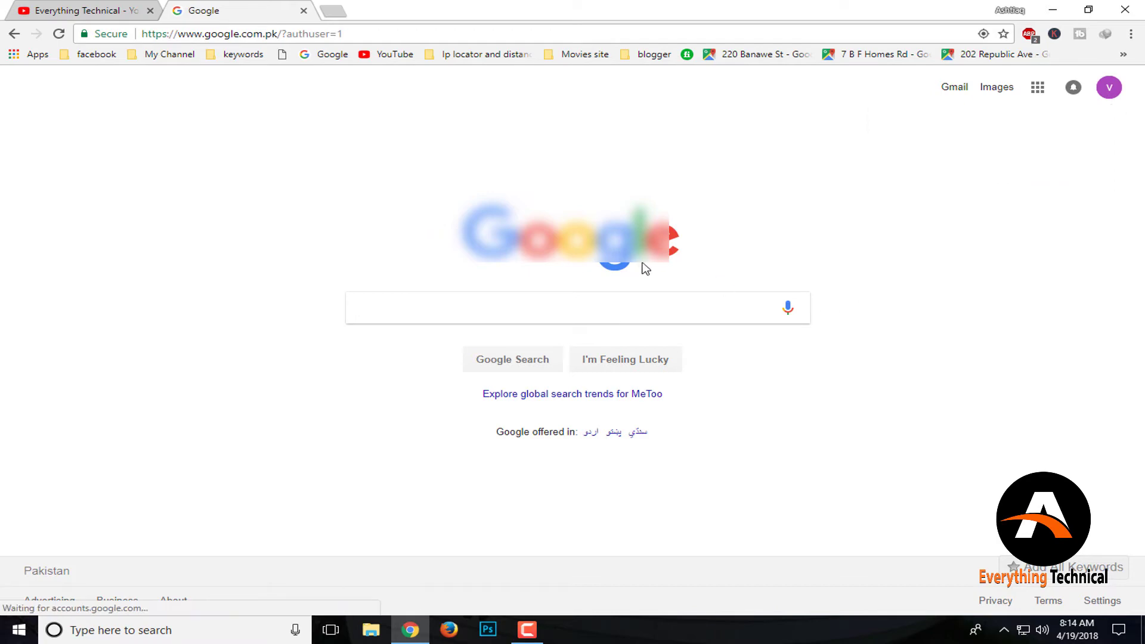
click(122, 7)
click(1091, 87)
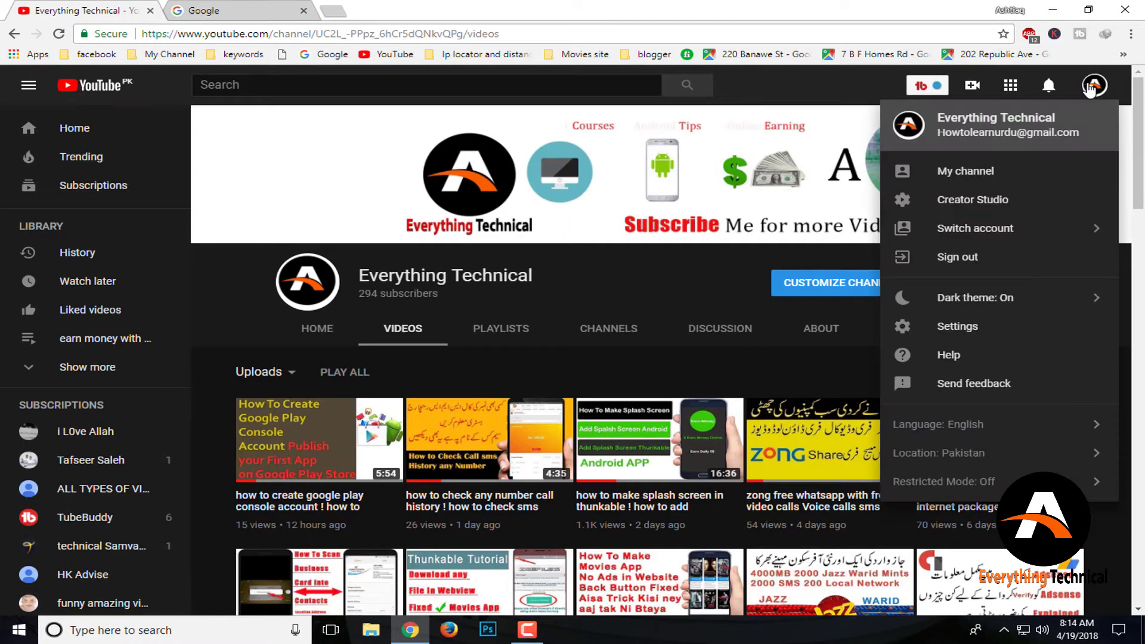
click(968, 262)
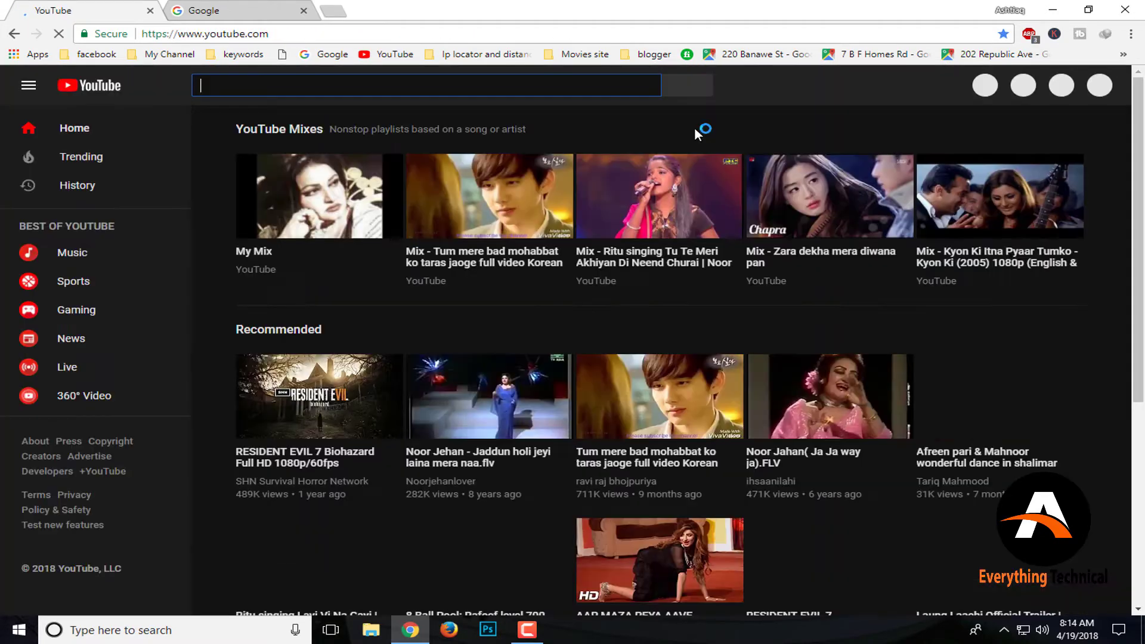
click(1081, 94)
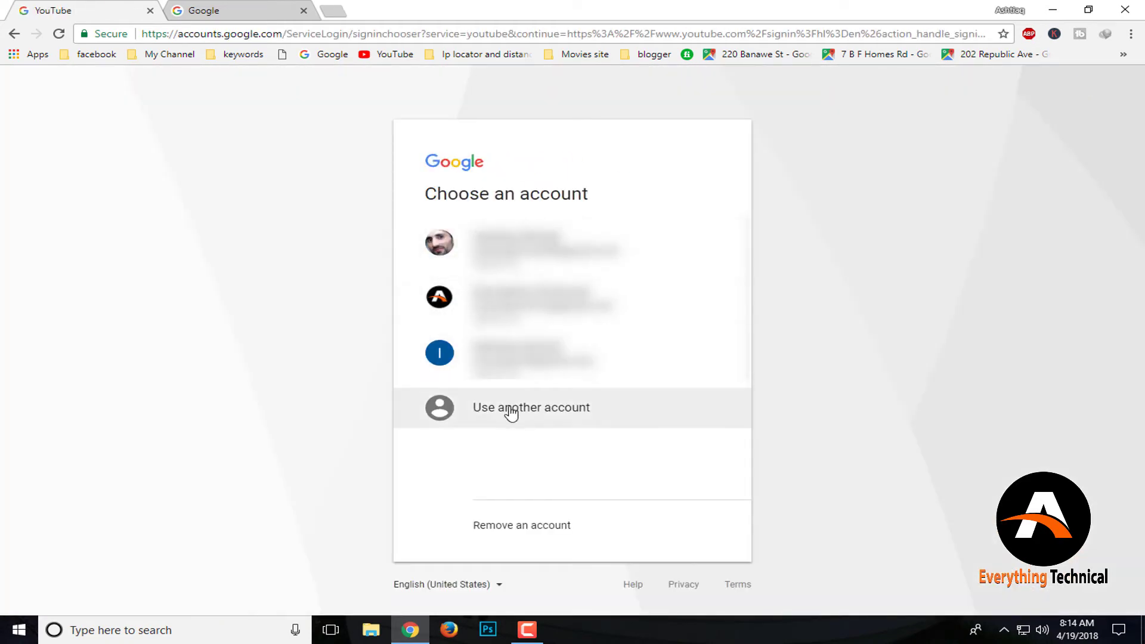
click(511, 413)
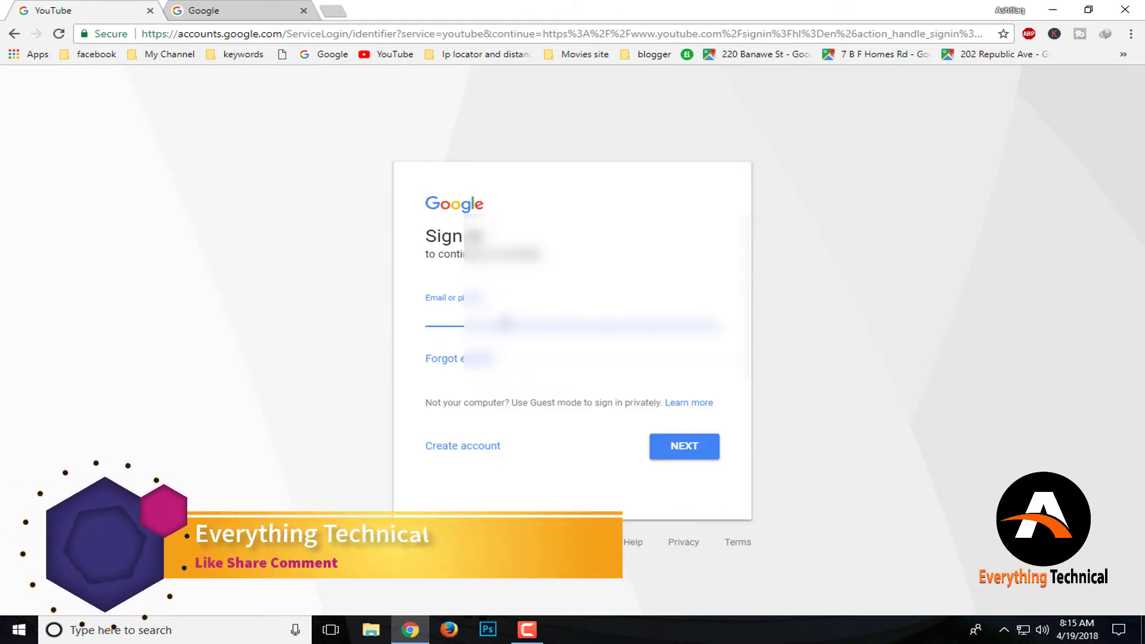
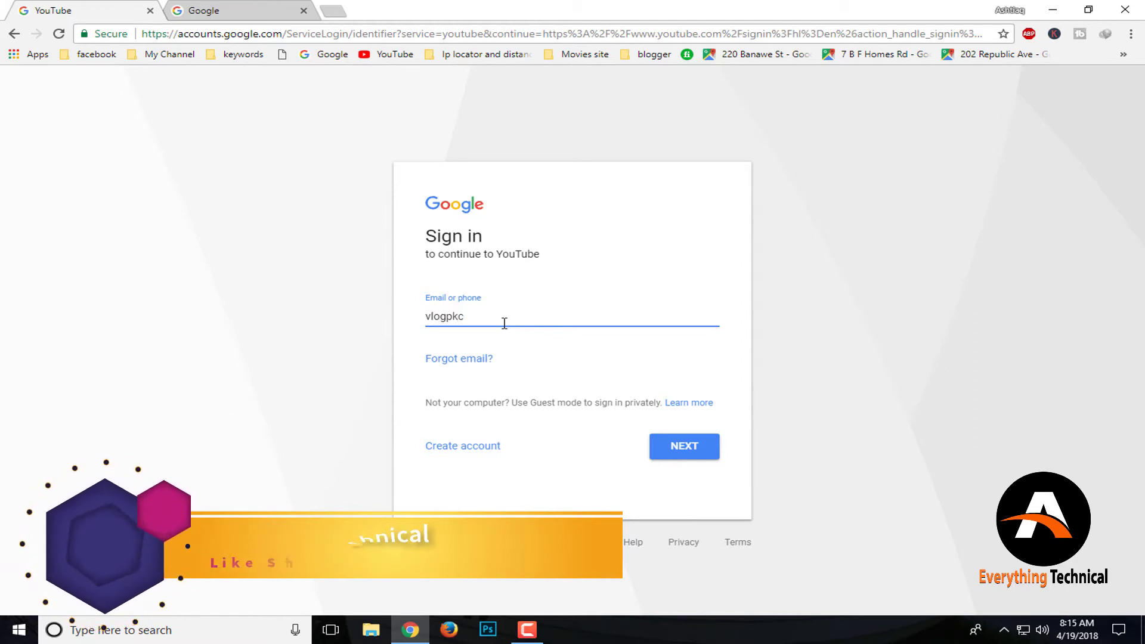
key(Return)
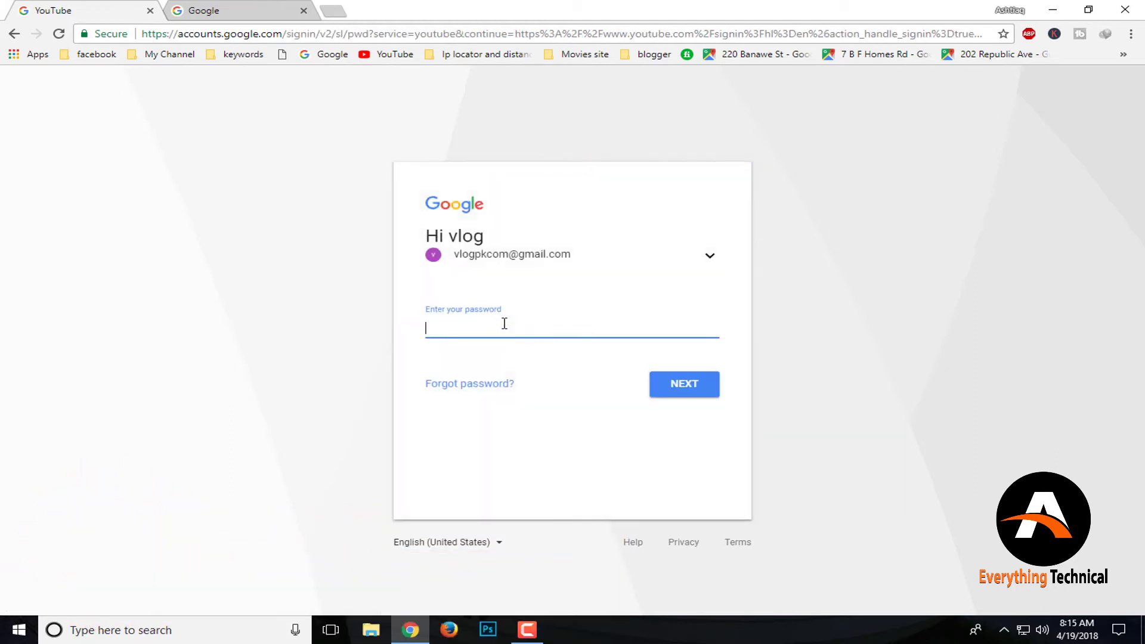
text(••)
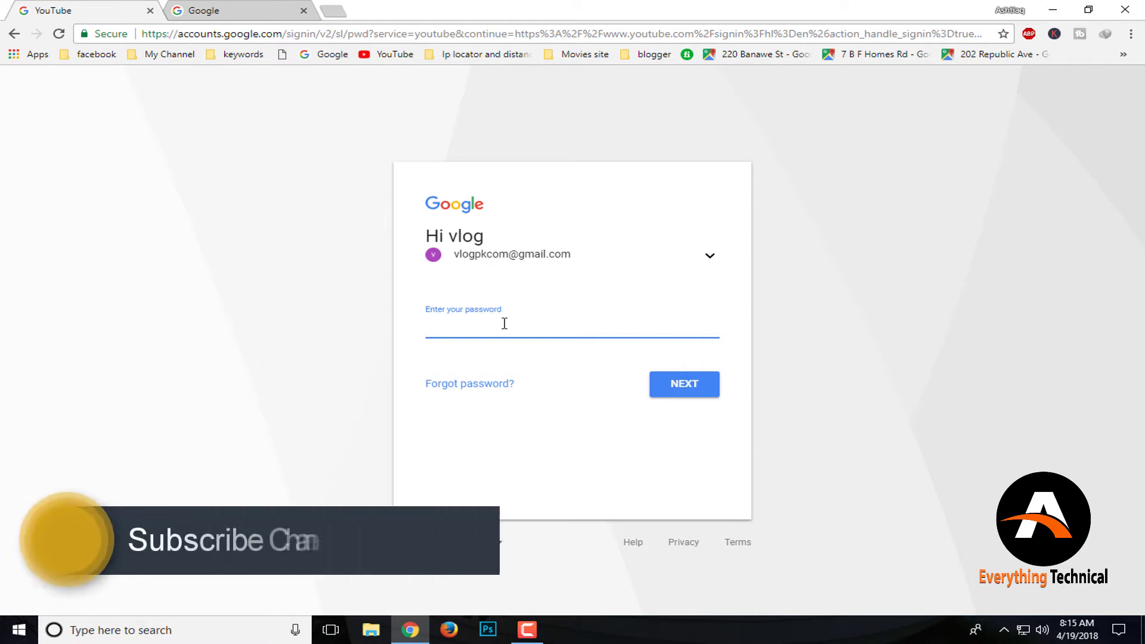
text(•••••••)
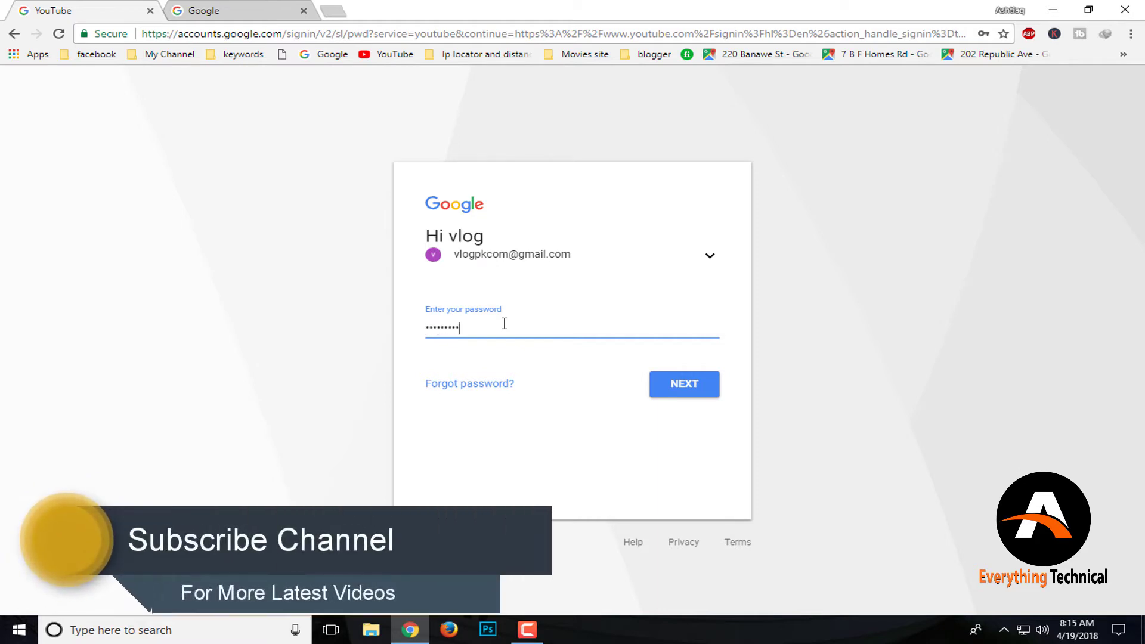
key(Return)
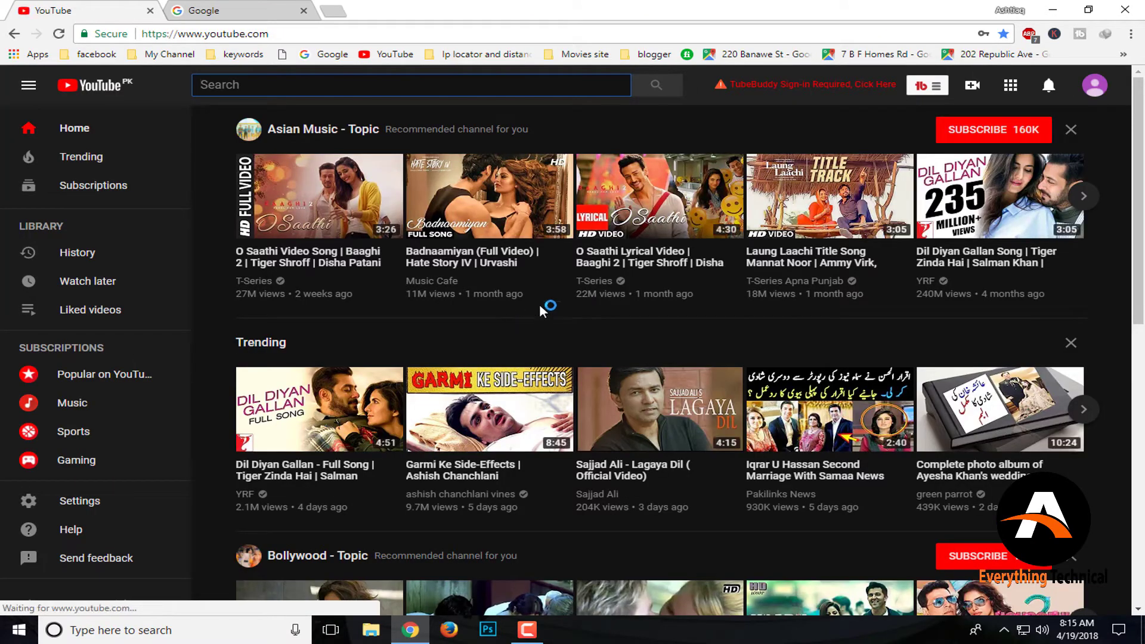
Go to My channel from the YouTube account menu to bring up channel creation
click(527, 632)
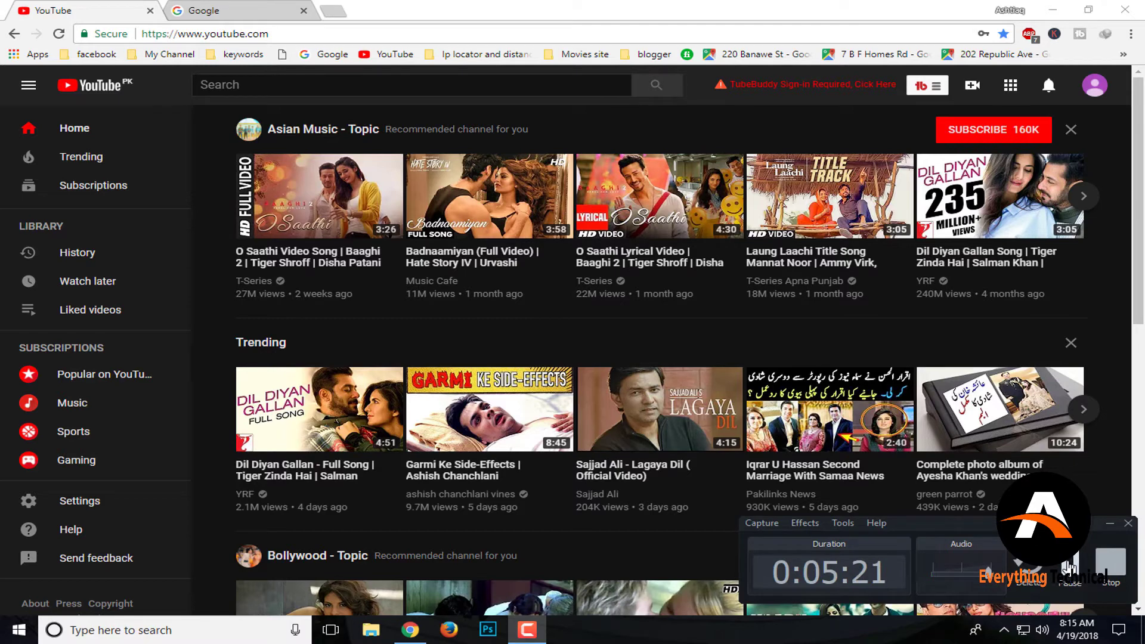
click(1068, 566)
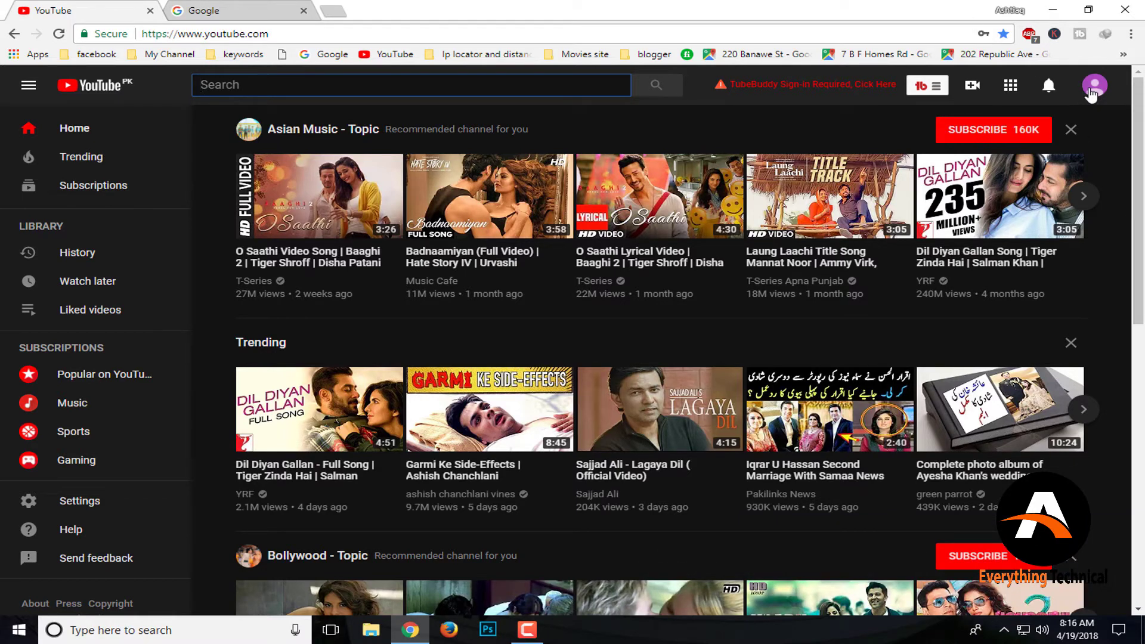
click(1091, 89)
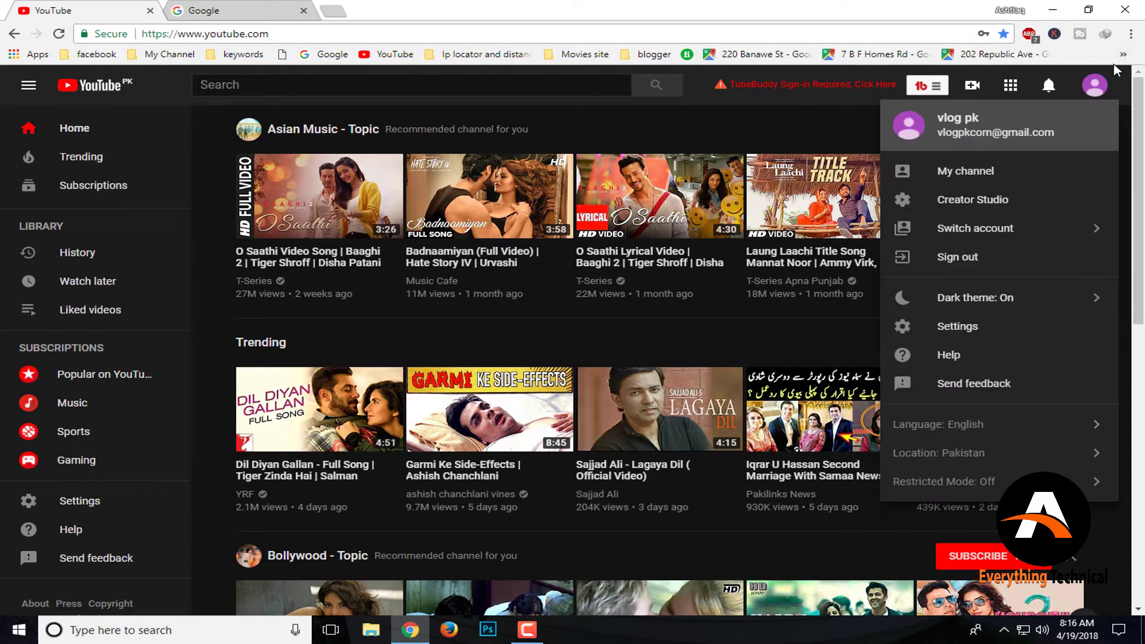
click(965, 172)
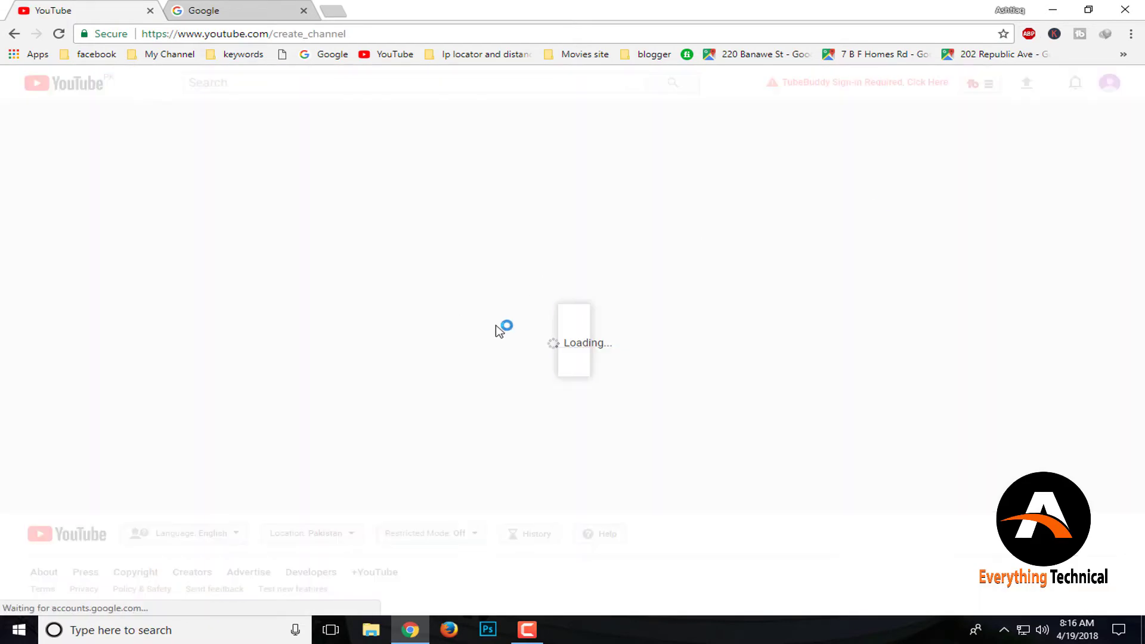
Confirm the channel name fields read first name 'vlog' and last name 'pk'
double_click(534, 300)
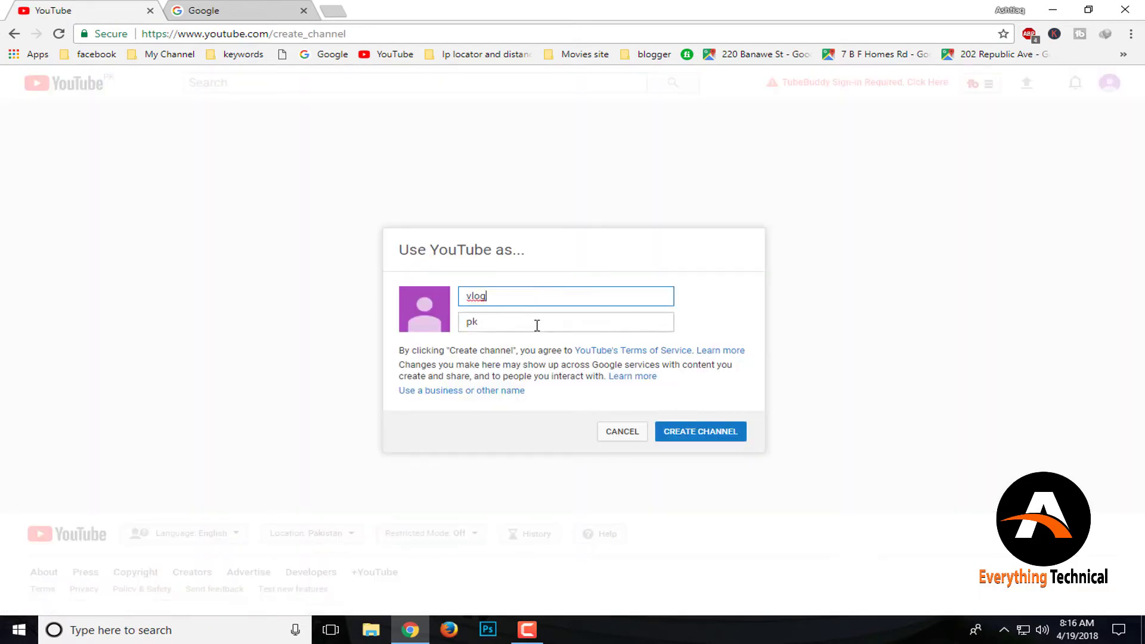
click(536, 325)
double_click(532, 301)
click(531, 316)
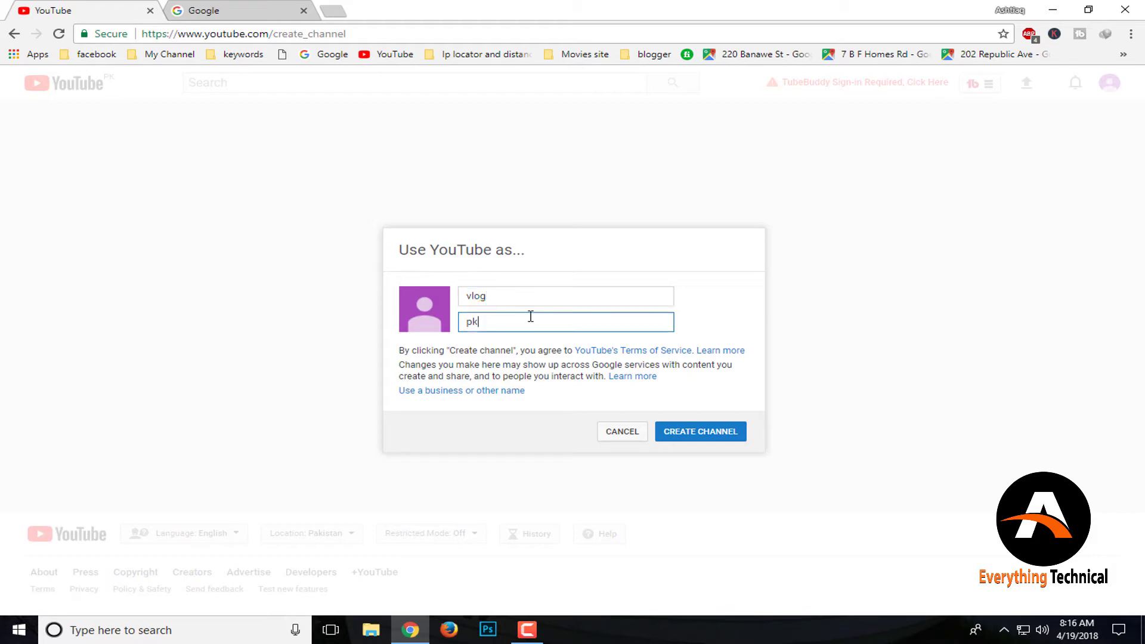
click(232, 7)
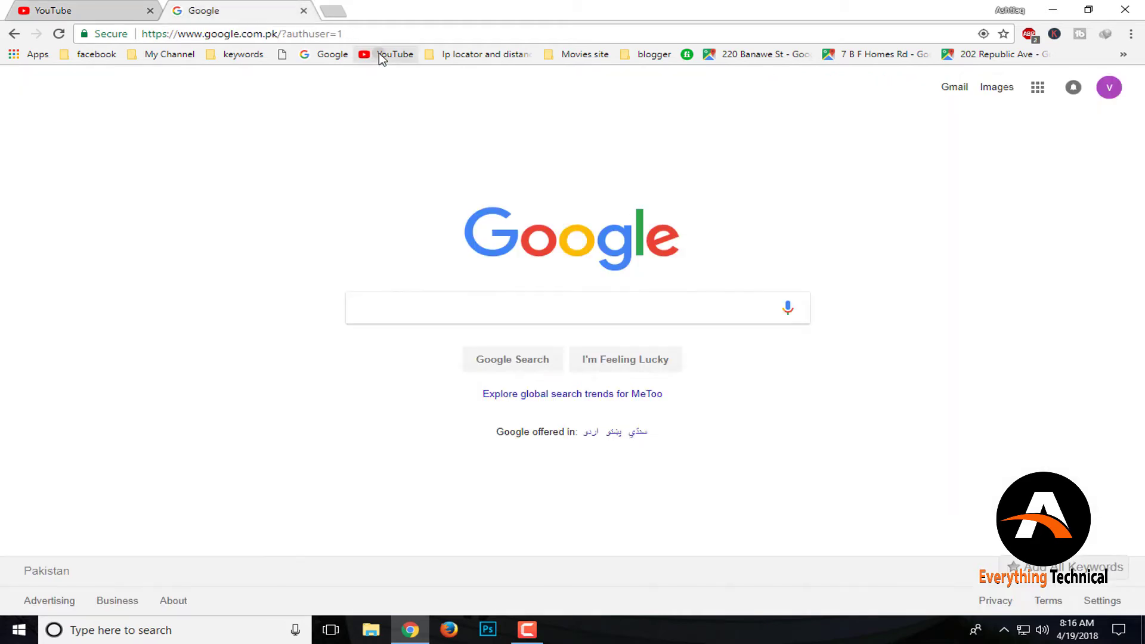
Search YouTube for 'vlog pk' and scroll through the similarly named channels in the results
click(384, 54)
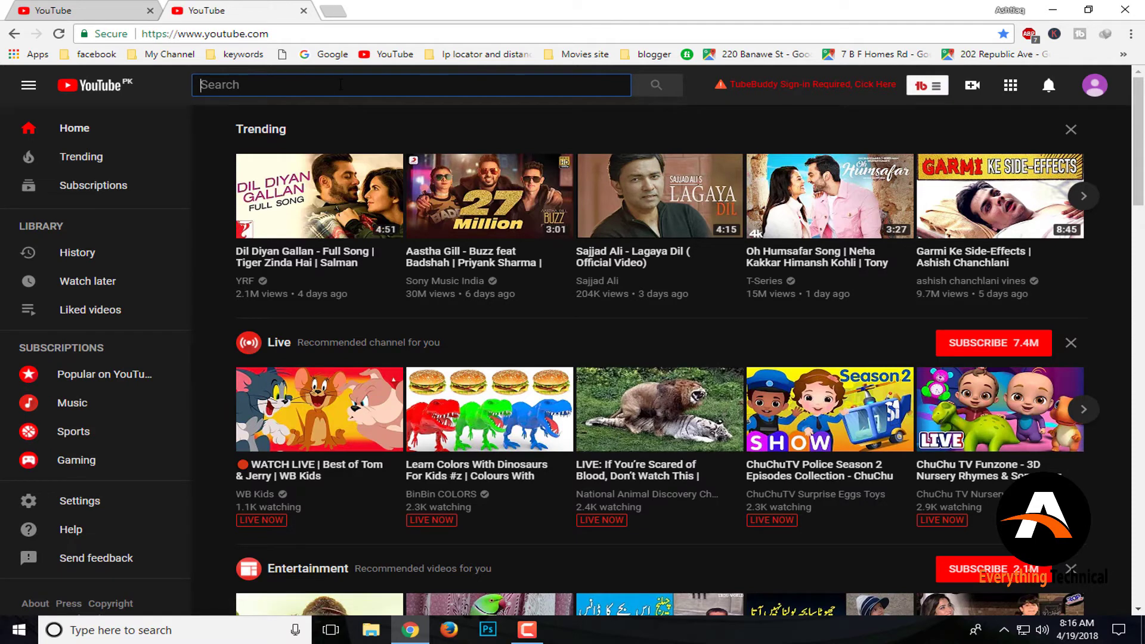
text(vlog pk)
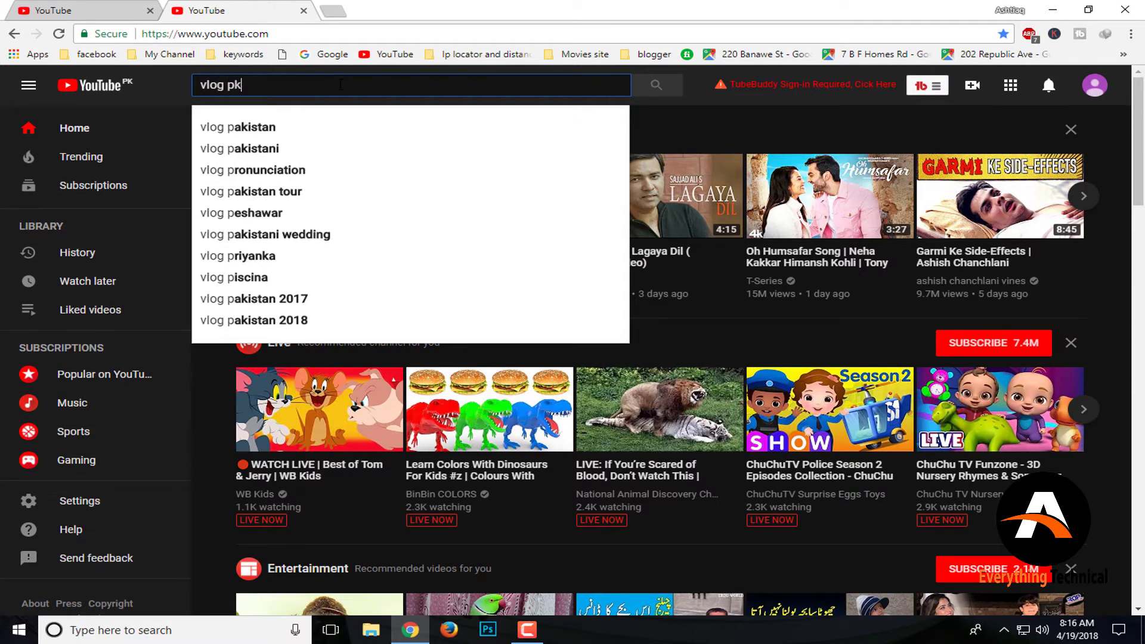
key(Return)
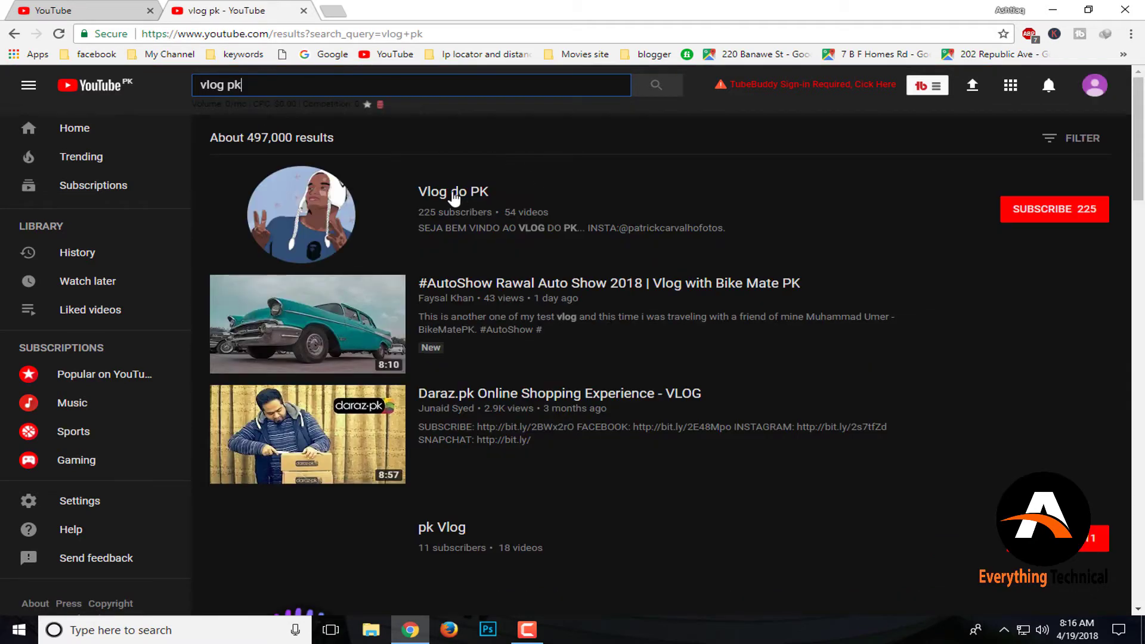
scroll(494, 465, down, 2)
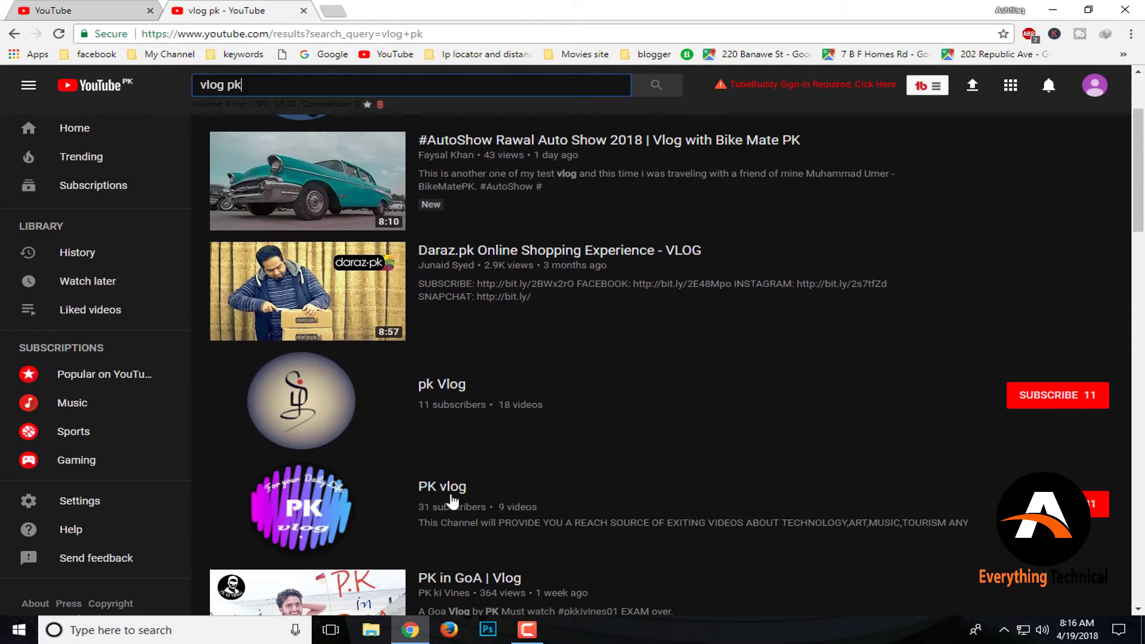
scroll(511, 503, down, 2)
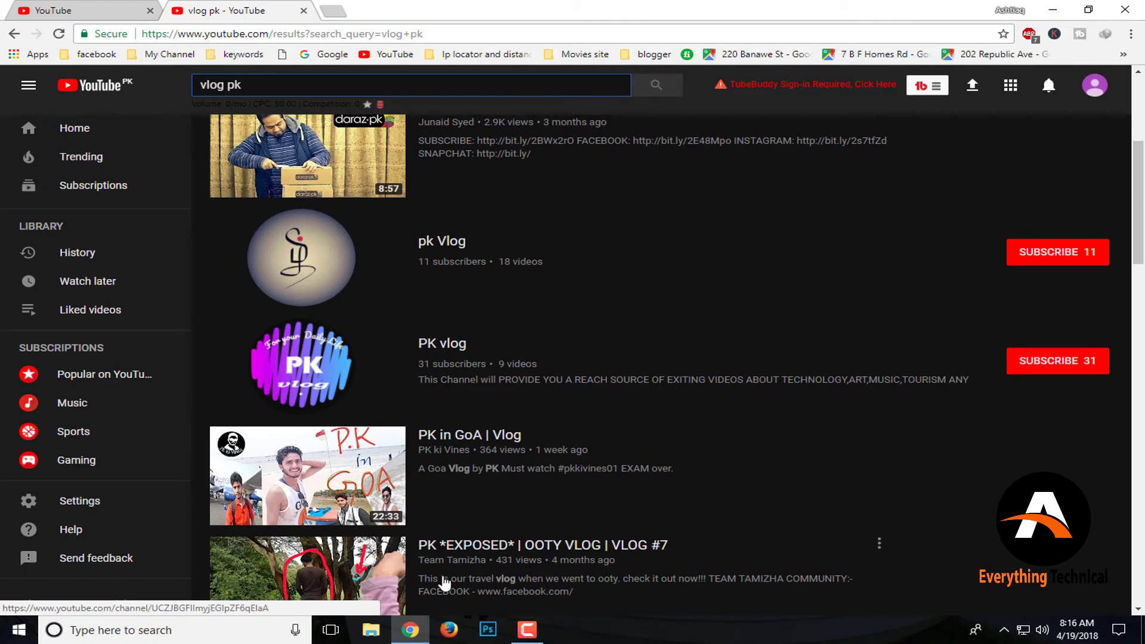
scroll(557, 503, down, 3)
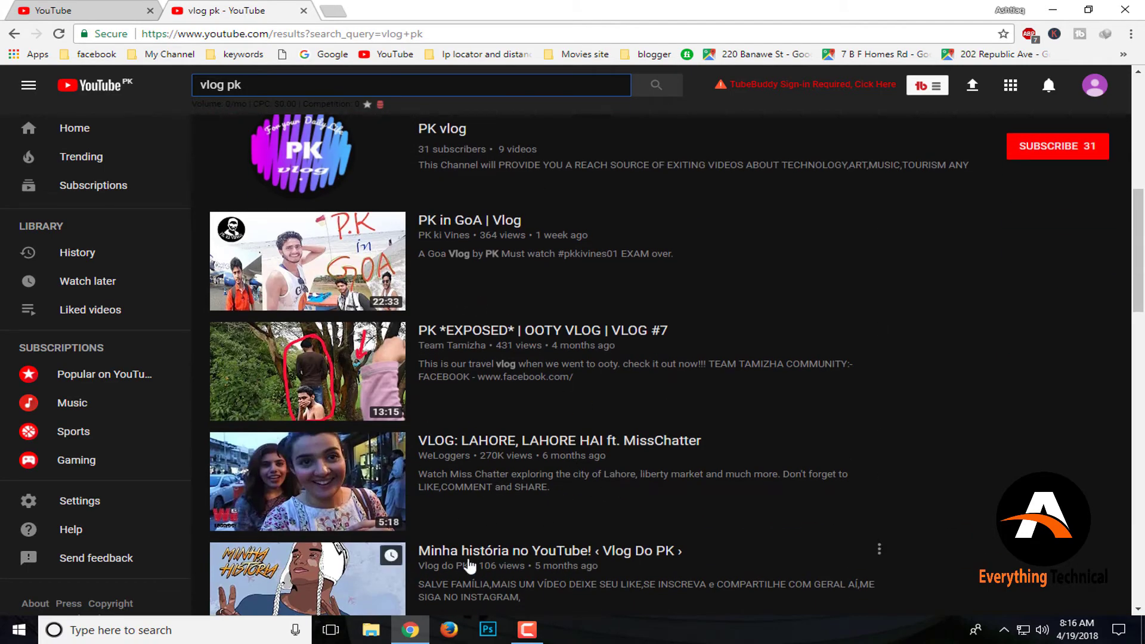
scroll(555, 519, down, 4)
scroll(467, 488, up, 3)
scroll(467, 487, up, 7)
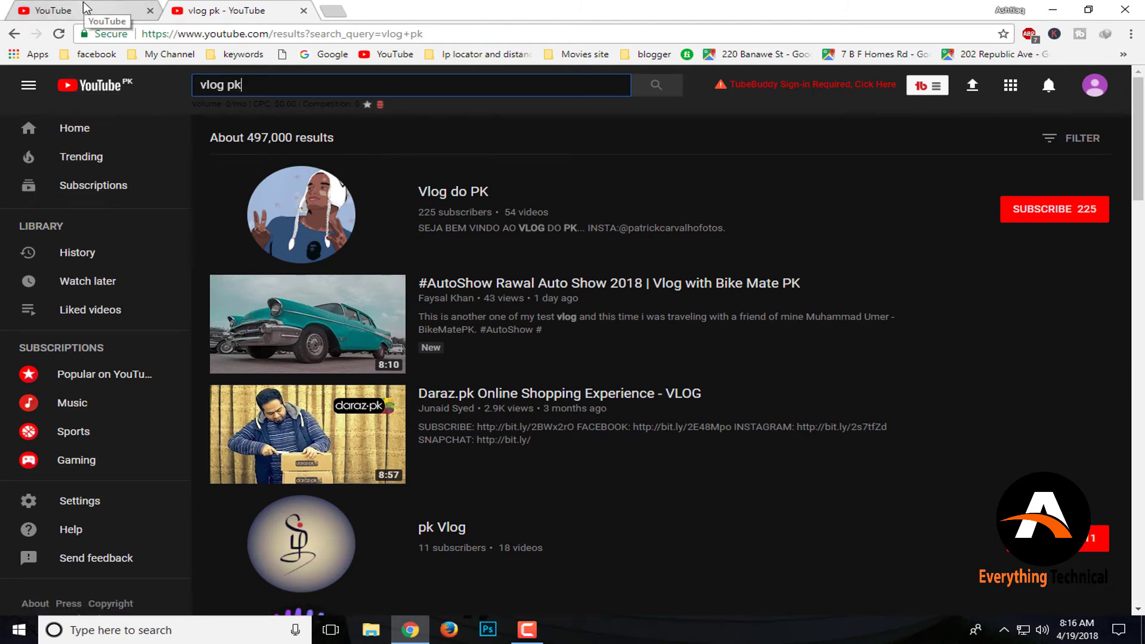
Create the vlog pk channel, open its customisation page and begin adding a home section
click(125, 14)
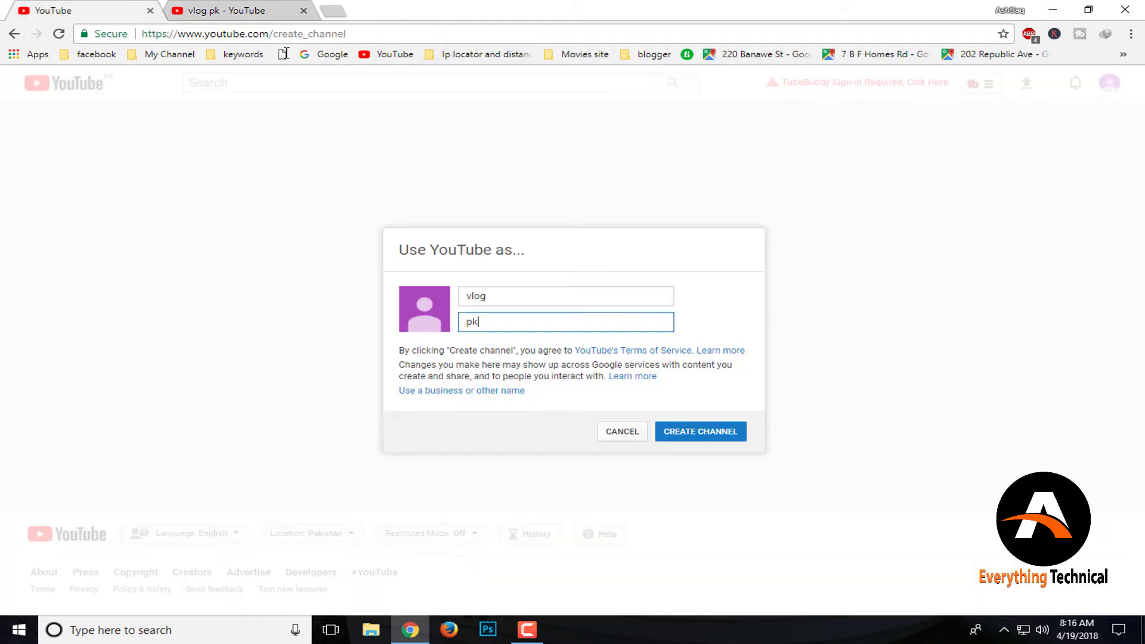
click(683, 437)
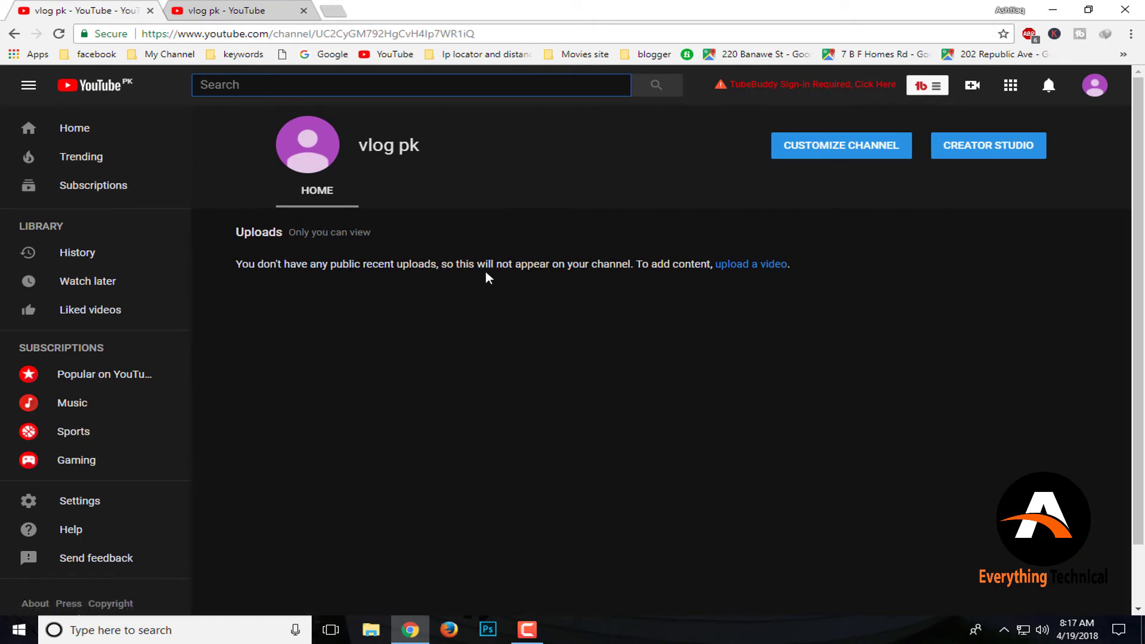
click(871, 152)
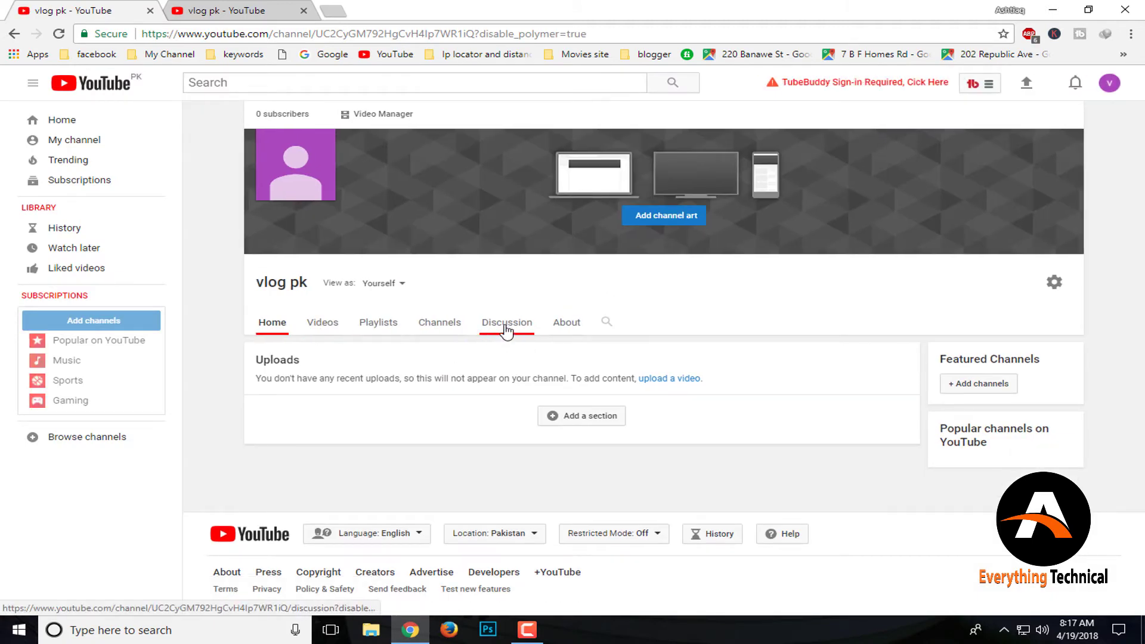
click(601, 428)
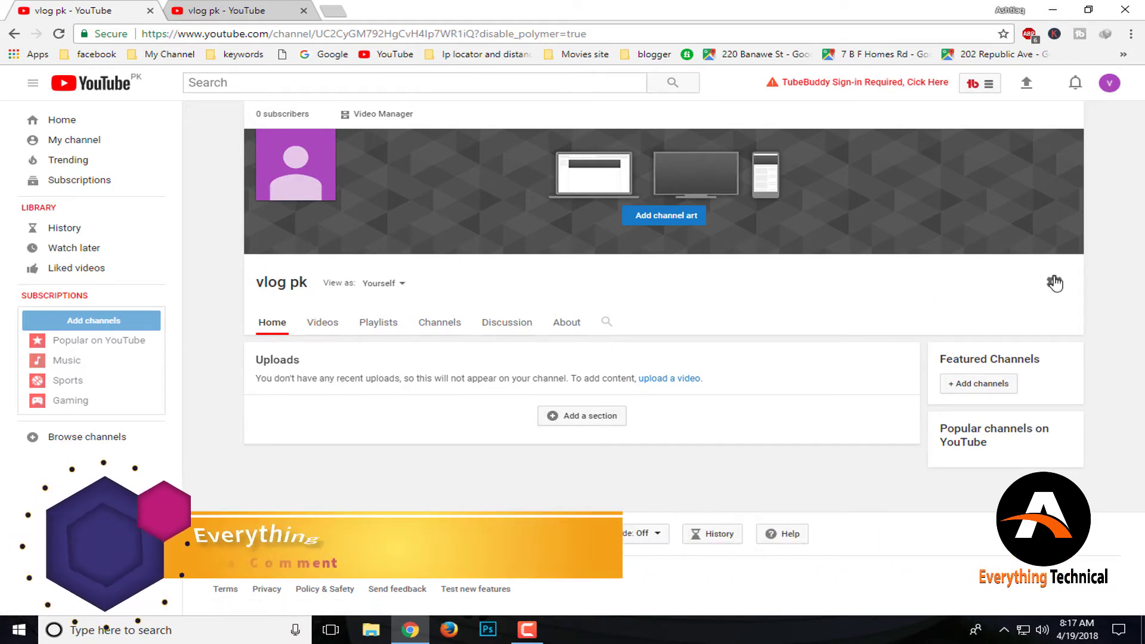
click(1053, 283)
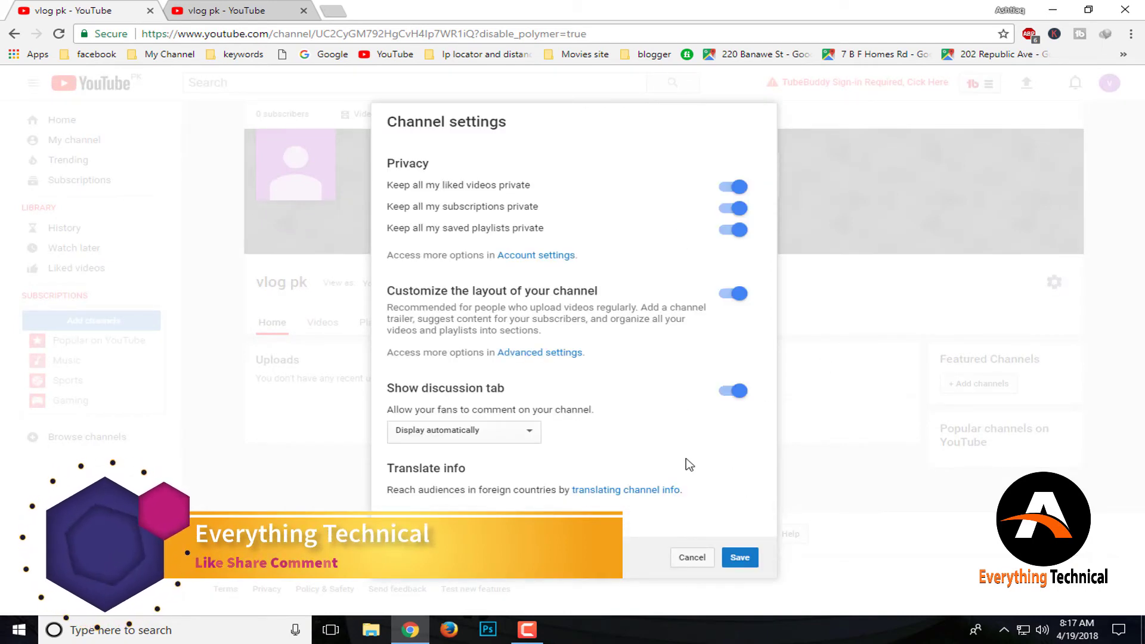
scroll(712, 318, down, 1)
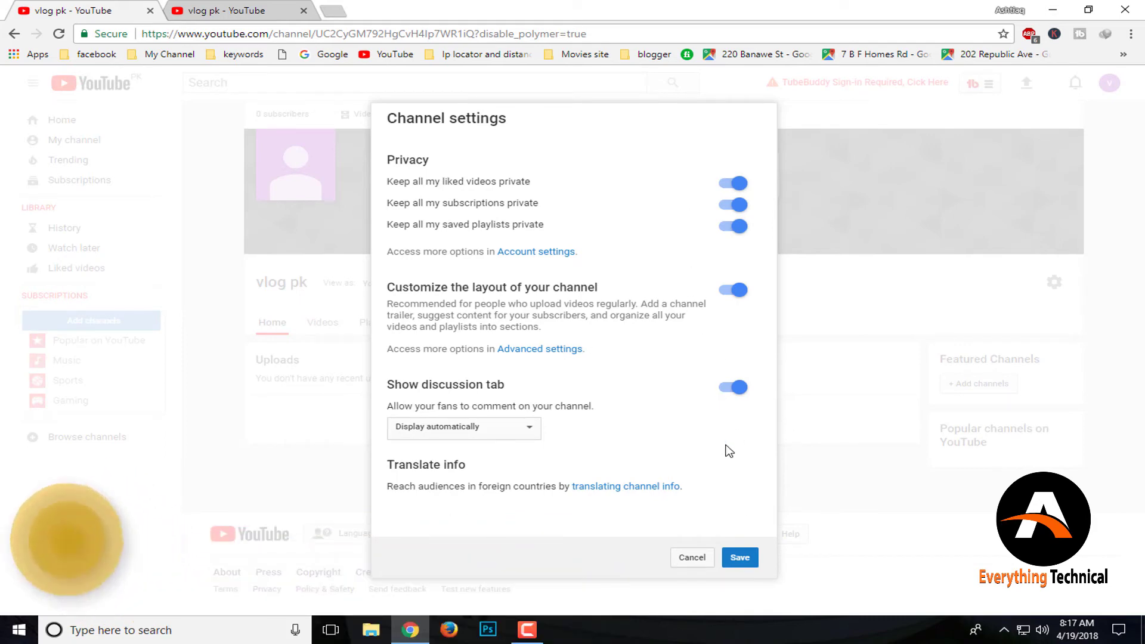
click(739, 558)
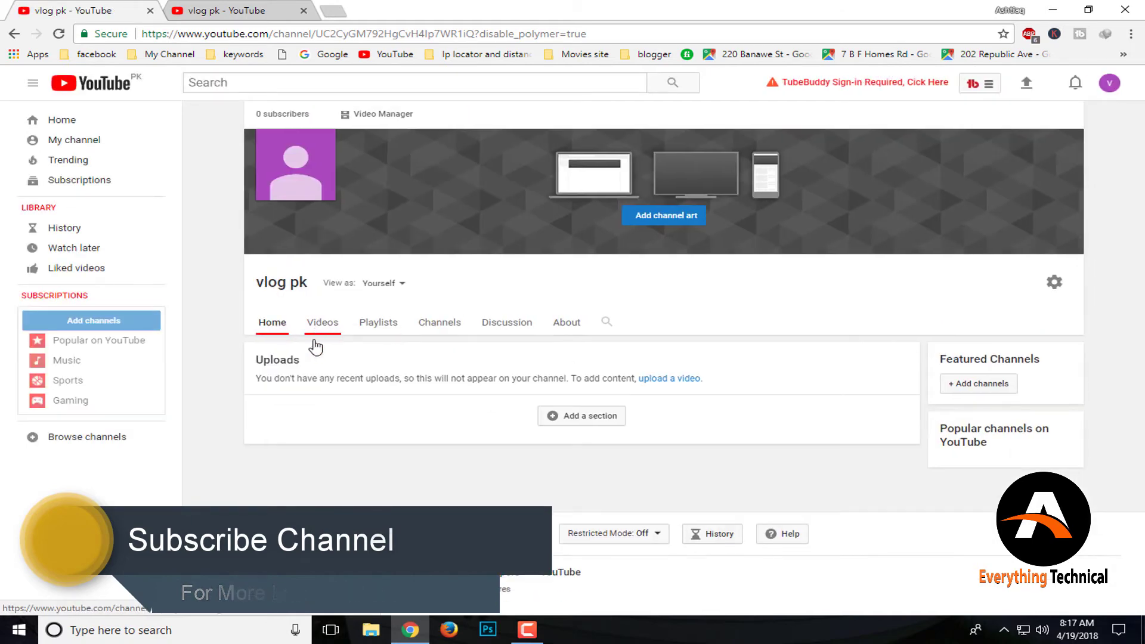
Start a new channel-home section that shows Popular uploads
click(577, 418)
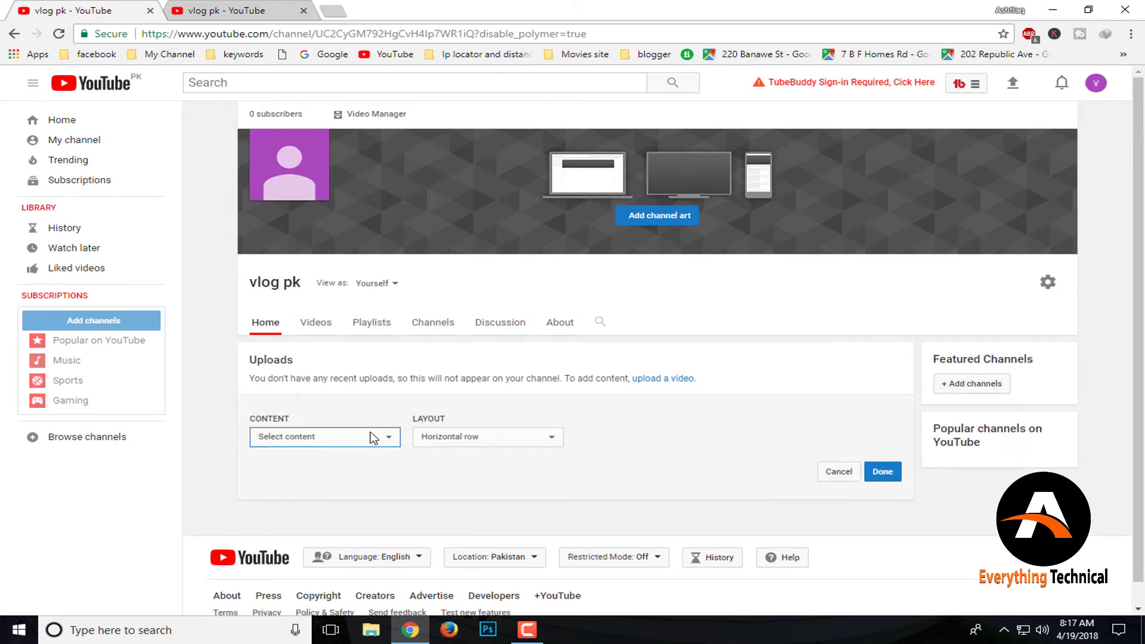
click(374, 438)
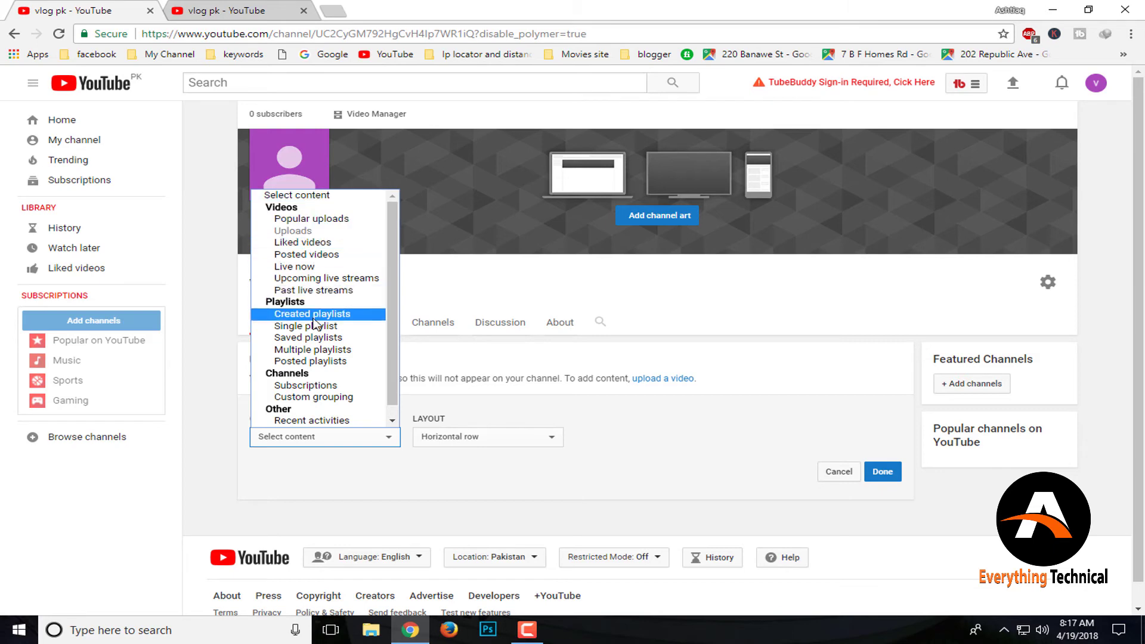
click(645, 430)
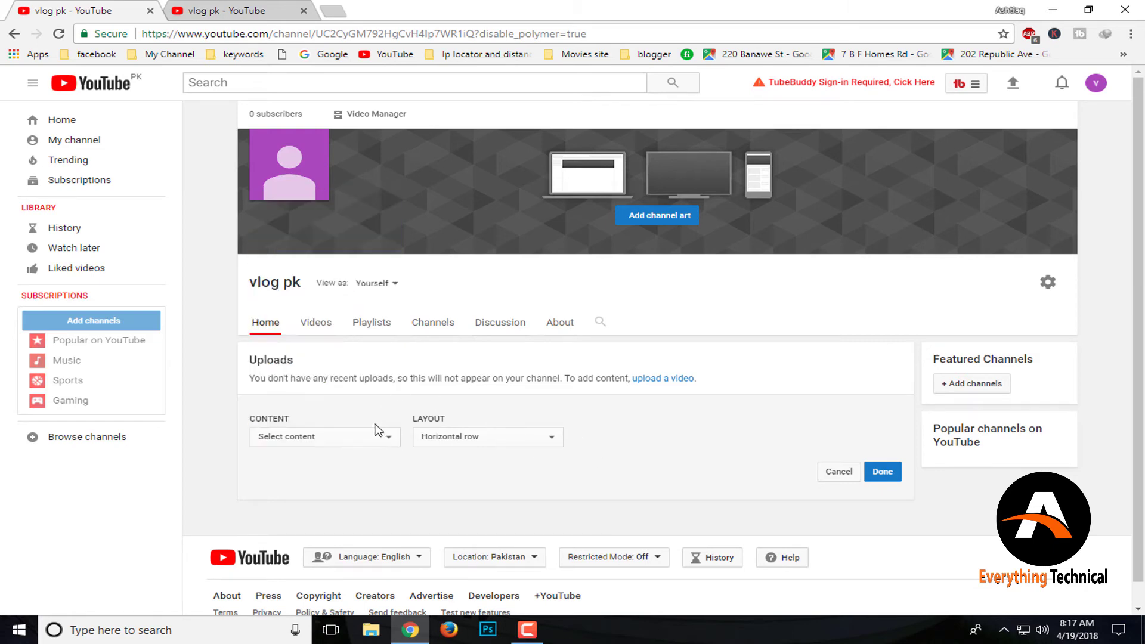
click(366, 438)
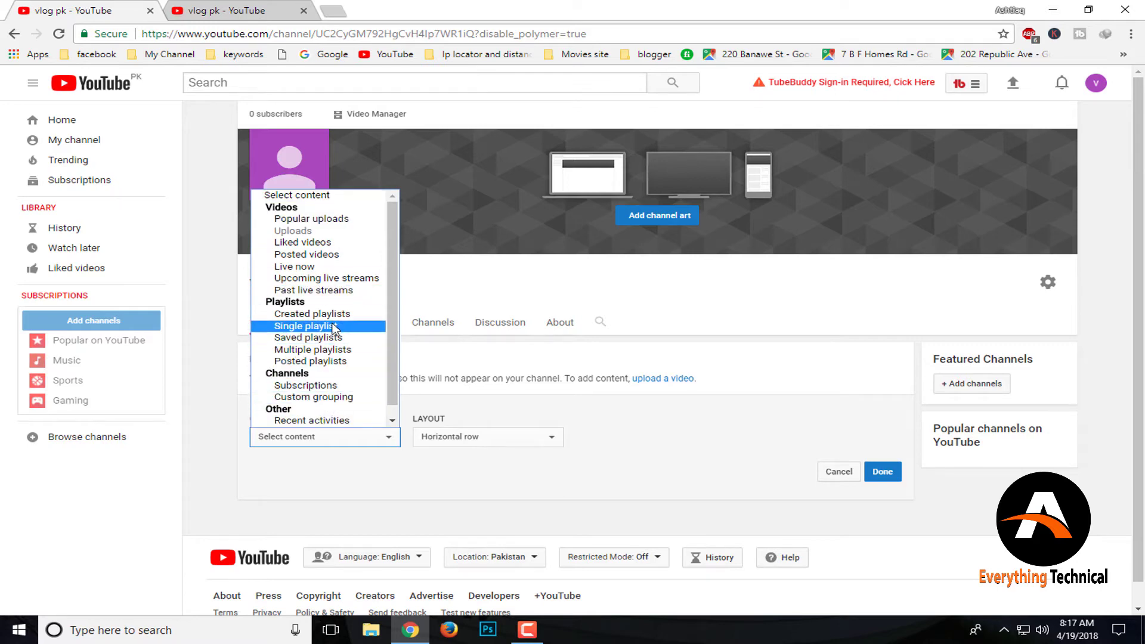
click(342, 220)
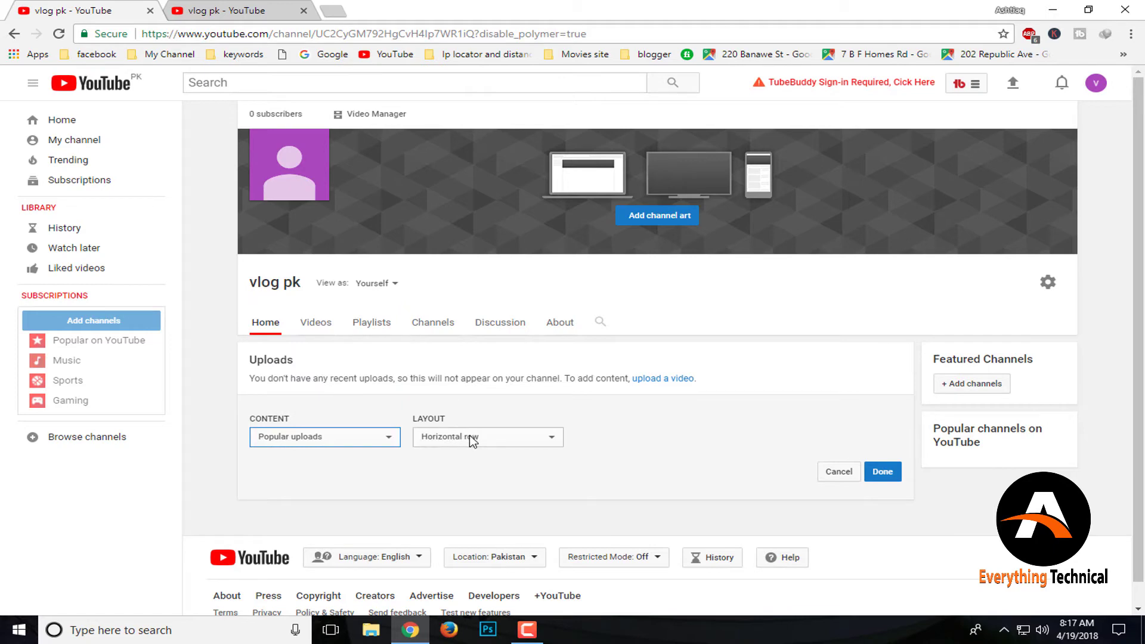
Give the Popular uploads section a Vertical list layout, add it, and return to the other vlog pk tab
click(472, 439)
right_click(469, 435)
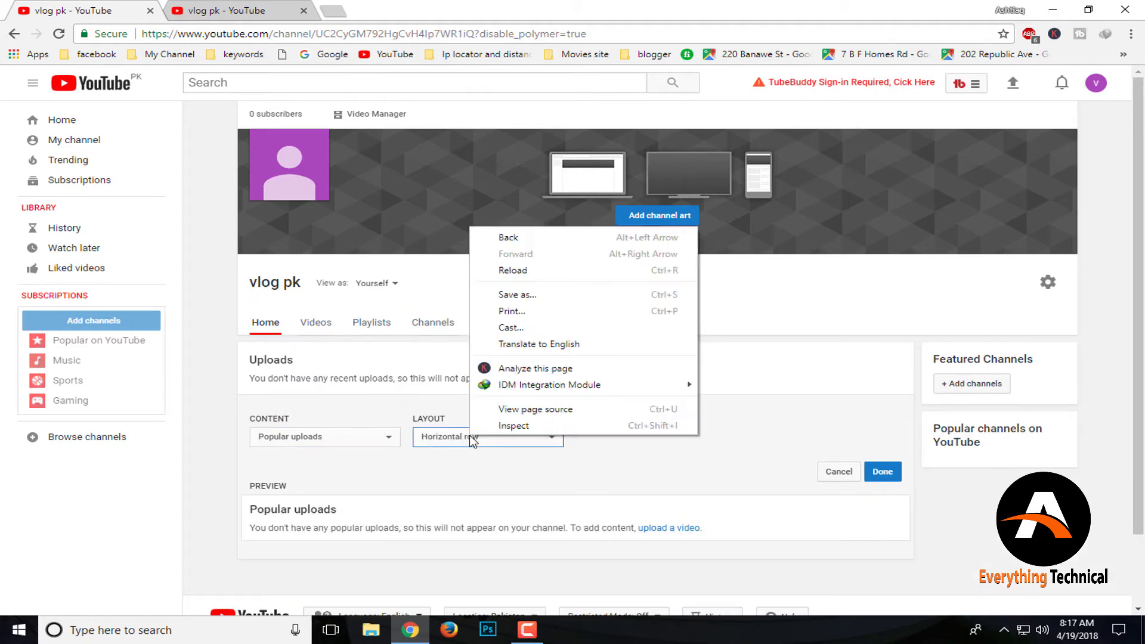
click(469, 435)
click(470, 435)
click(469, 435)
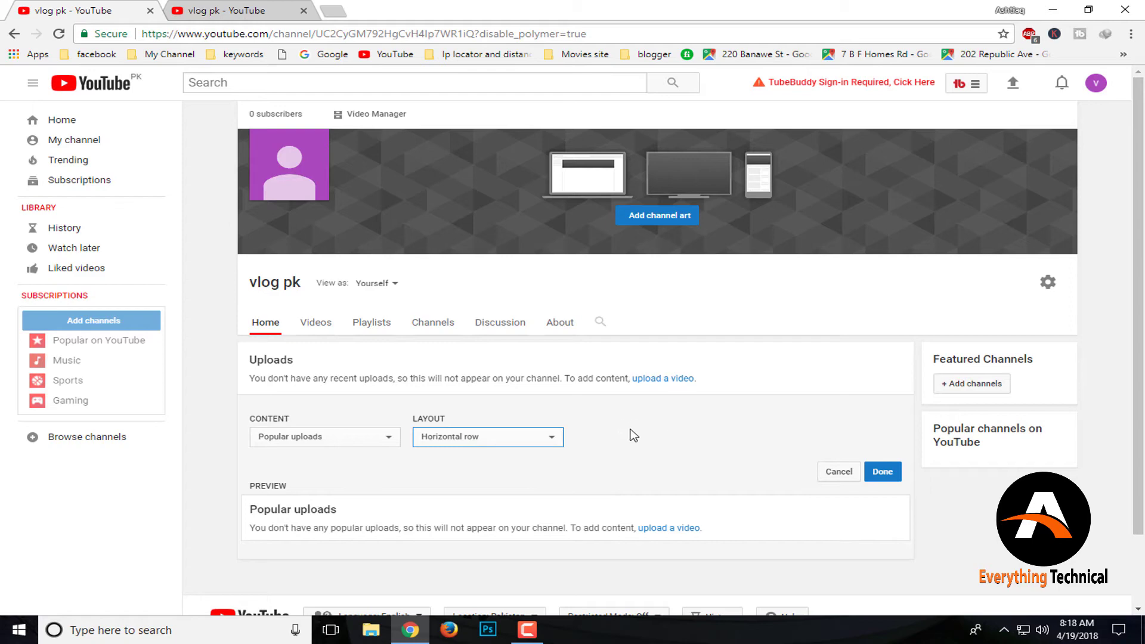
click(518, 435)
click(490, 467)
scroll(597, 472, down, 3)
click(882, 392)
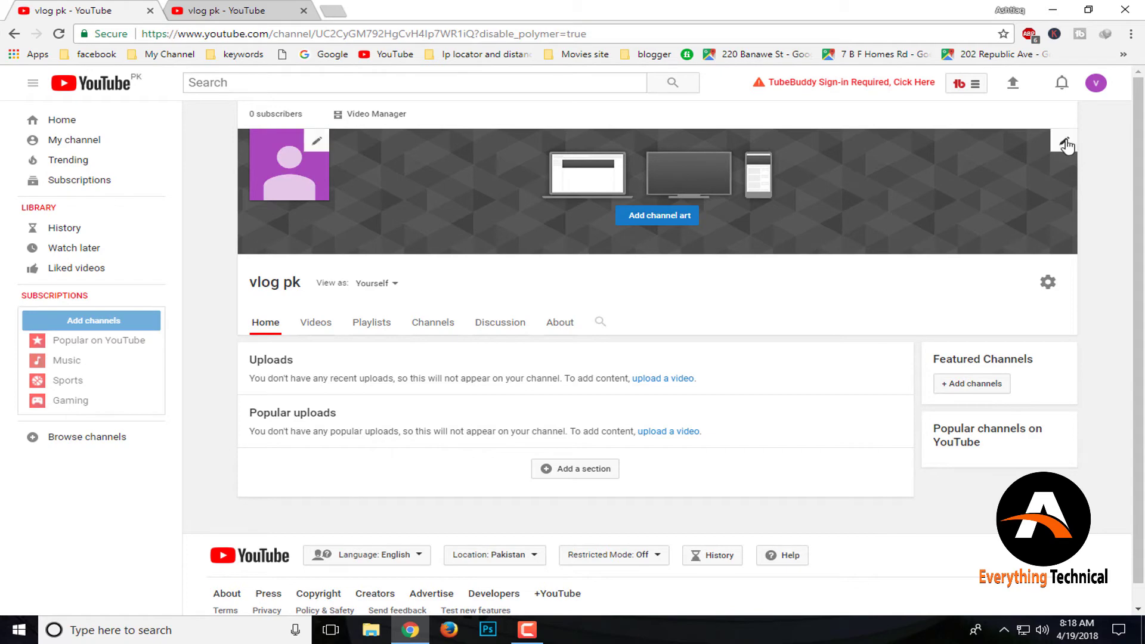
click(274, 12)
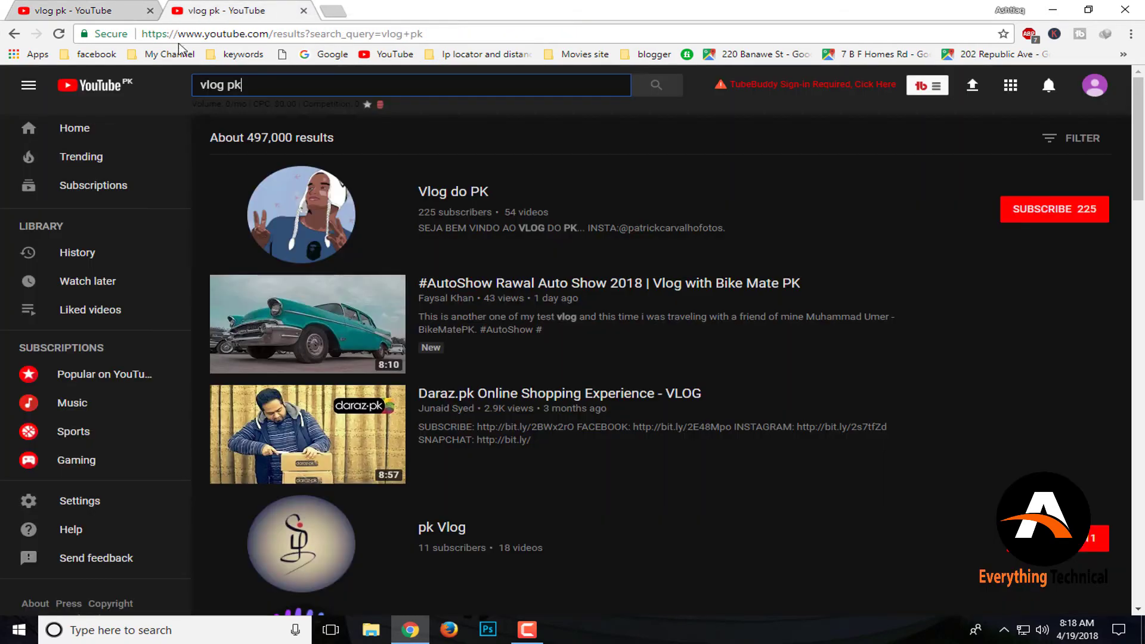
Browse the Everything Technical channel's videos from the bookmarks, then go back to the vlog pk tab
click(179, 55)
click(228, 80)
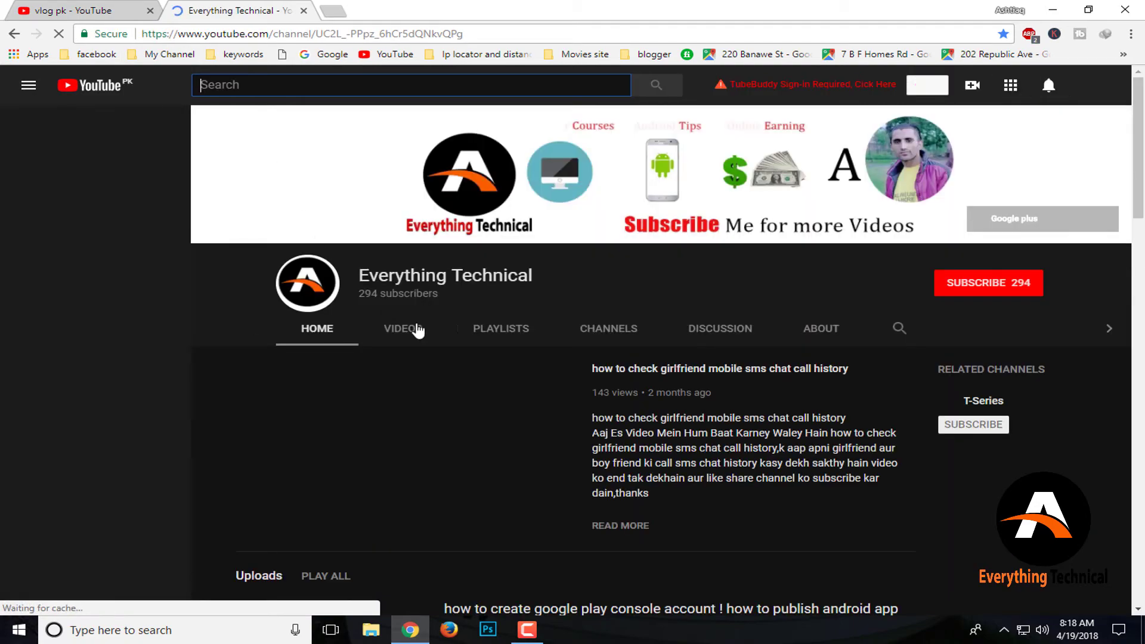
click(431, 329)
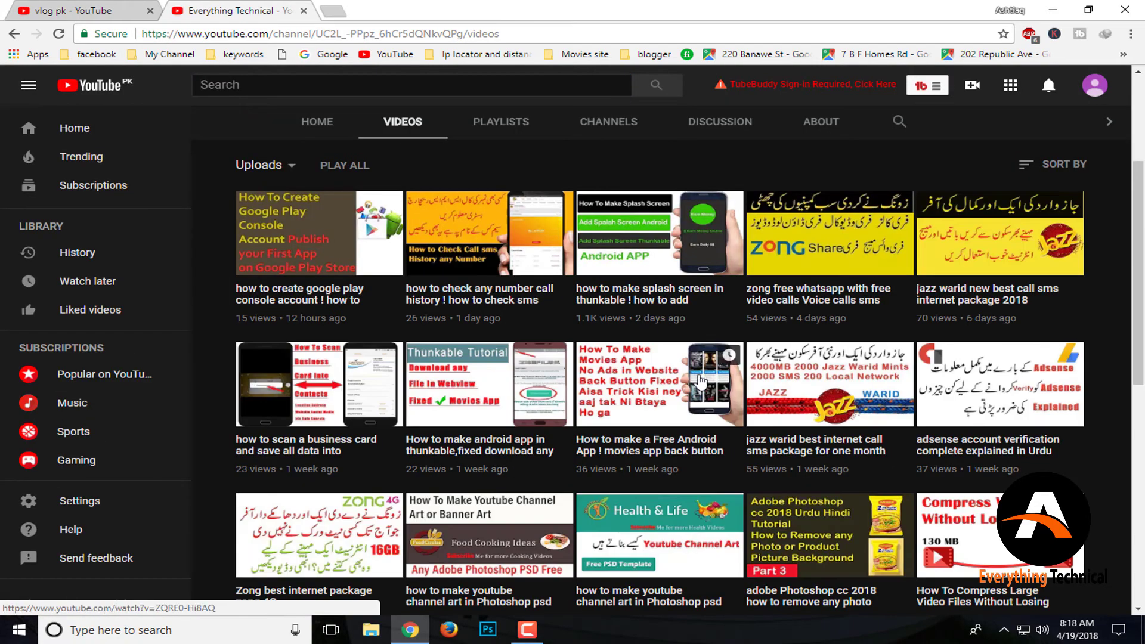
scroll(688, 466, down, 1)
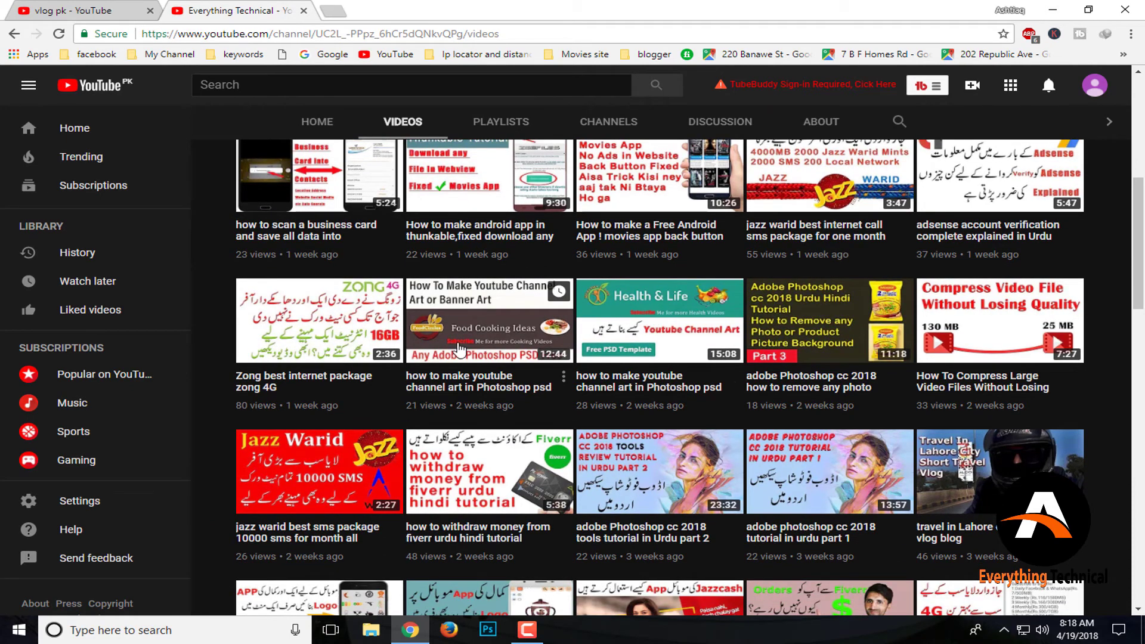
click(84, 11)
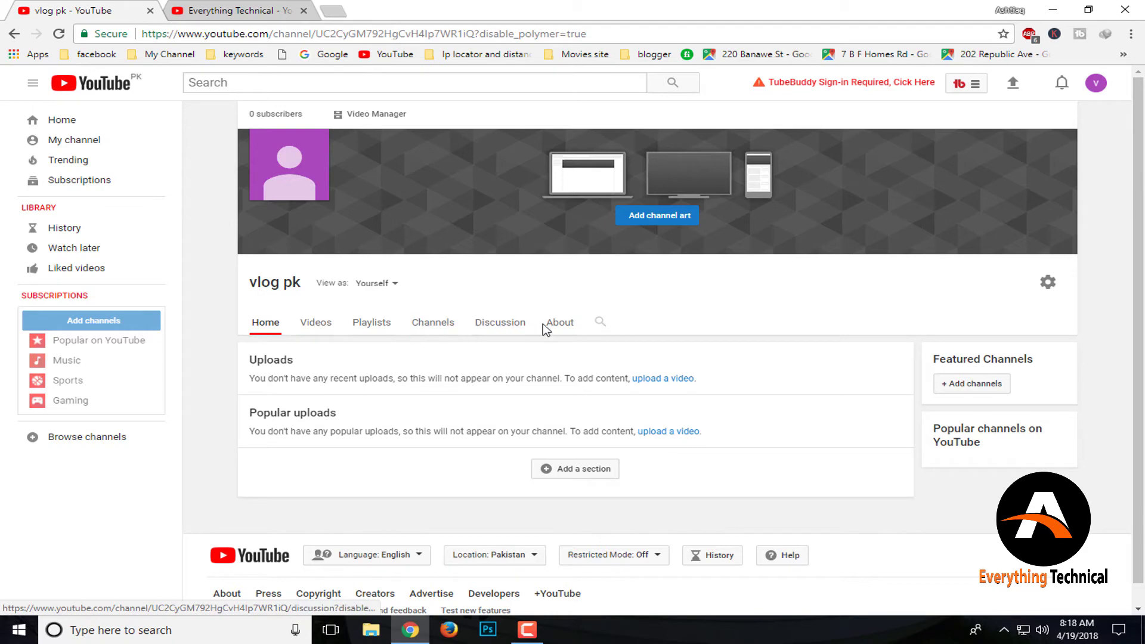
On the vlog pk About page, choose Pakistan as the channel location
click(558, 326)
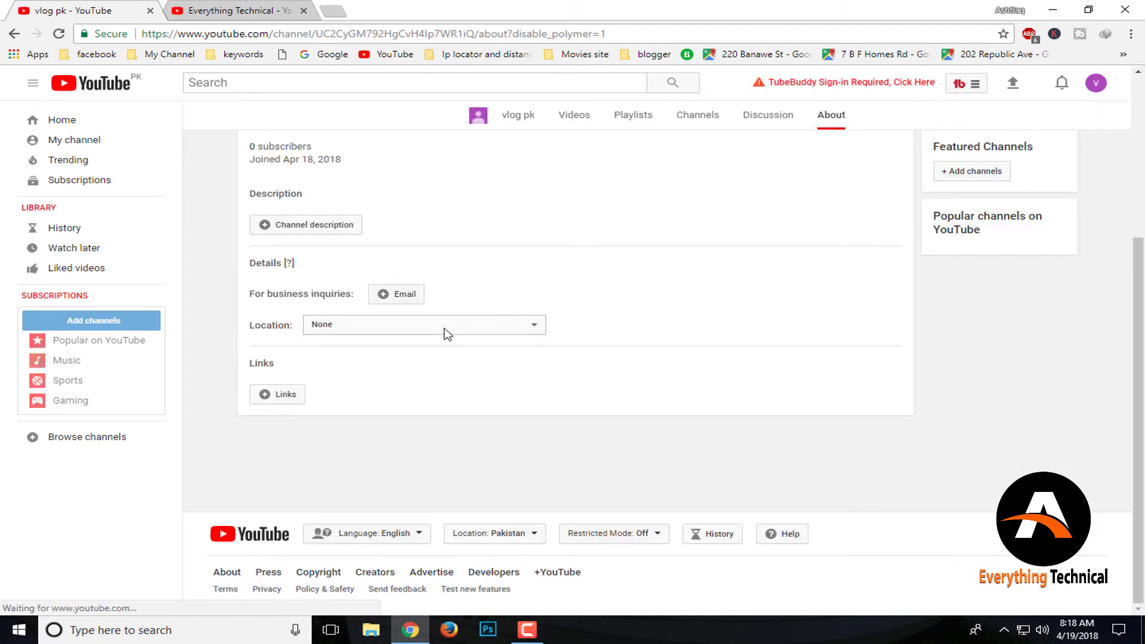
click(447, 326)
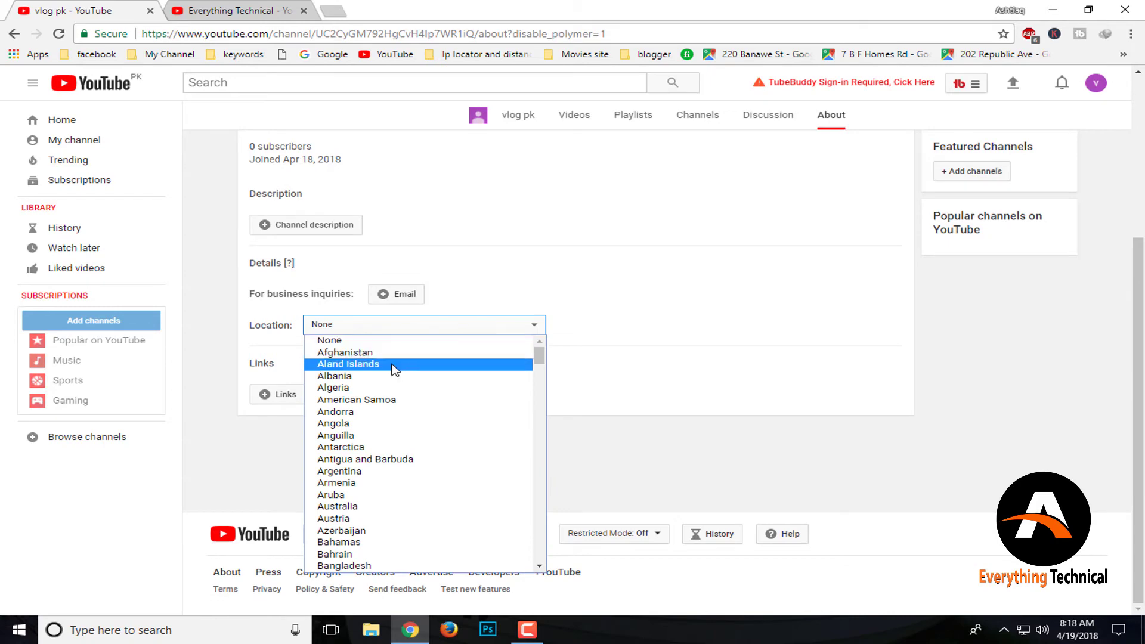
key(p)
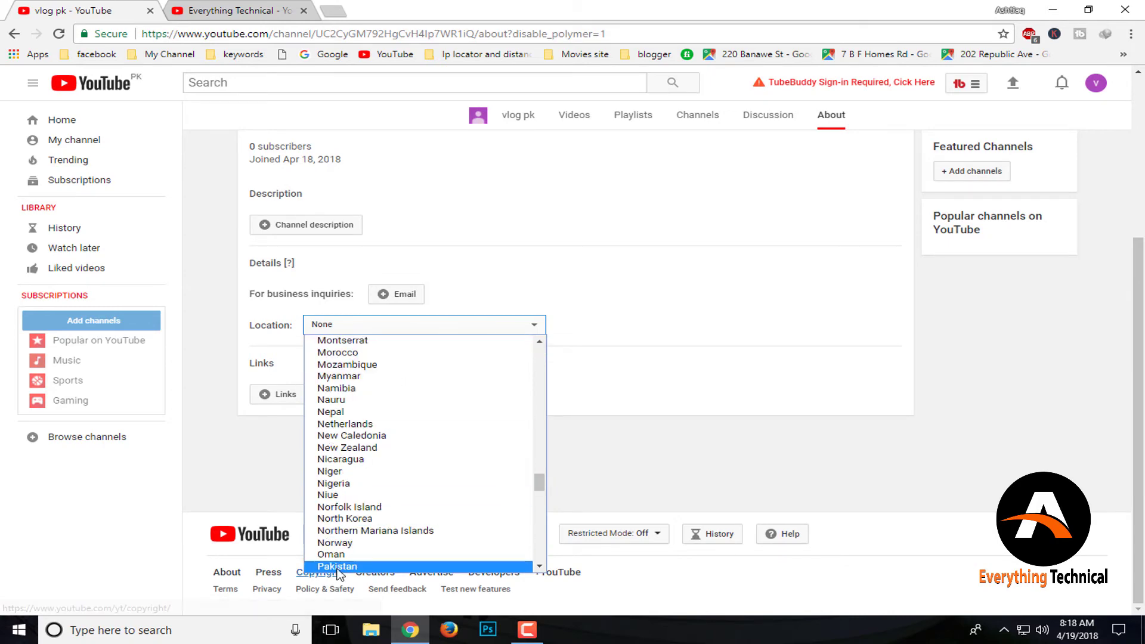
click(338, 566)
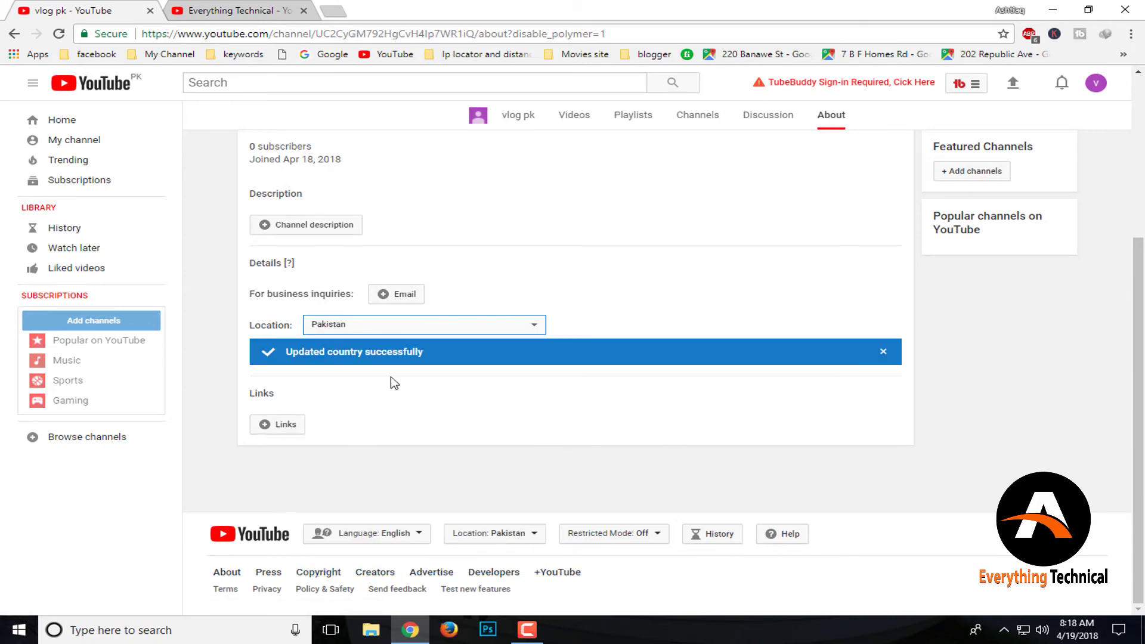
Discard a started custom link titled 'fa' and open the channel description editor
click(292, 425)
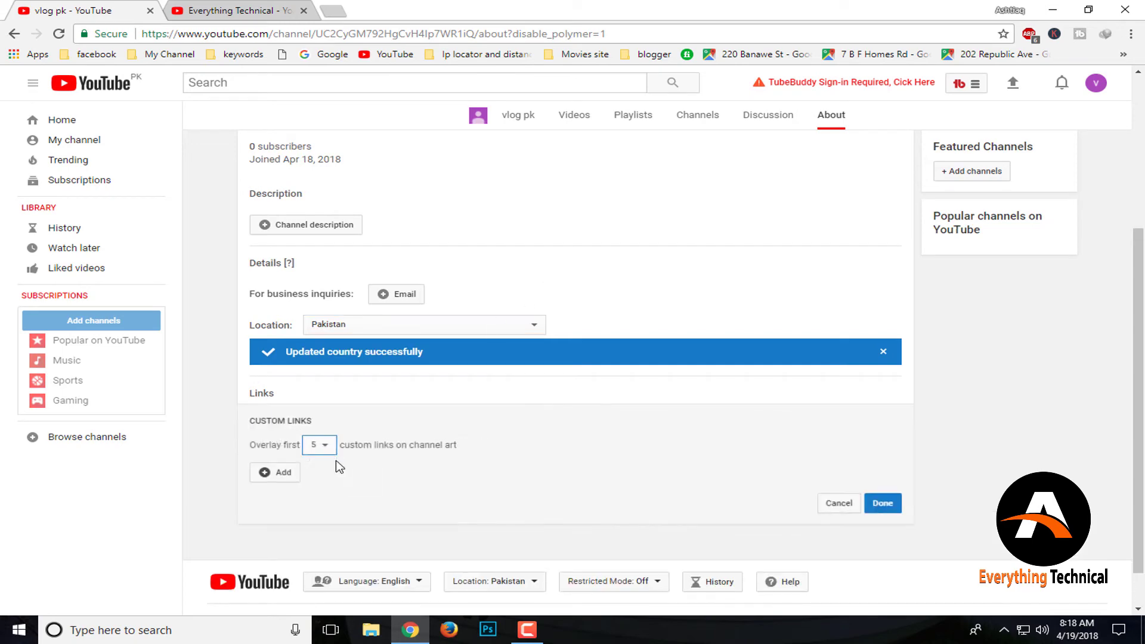
click(276, 474)
click(357, 472)
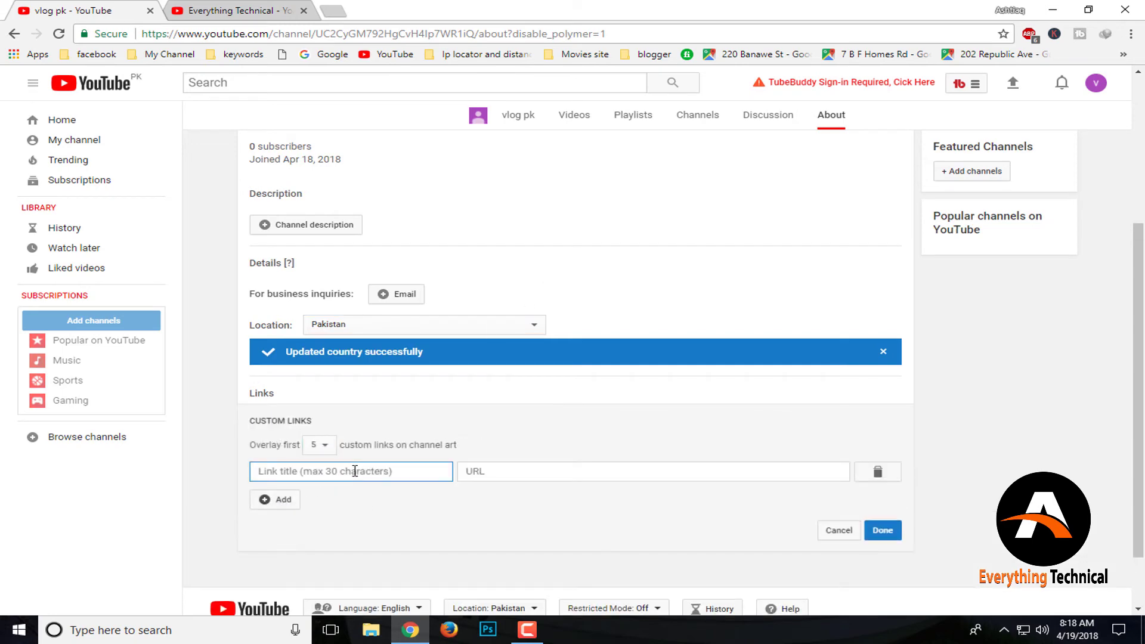
text(facebook)
click(540, 475)
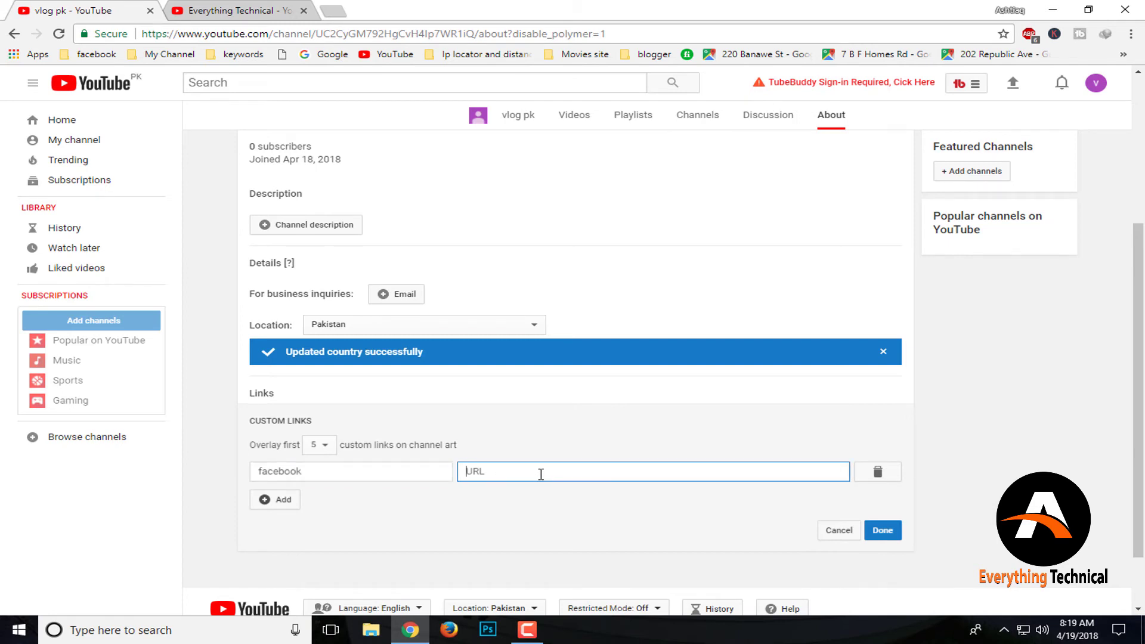
click(541, 474)
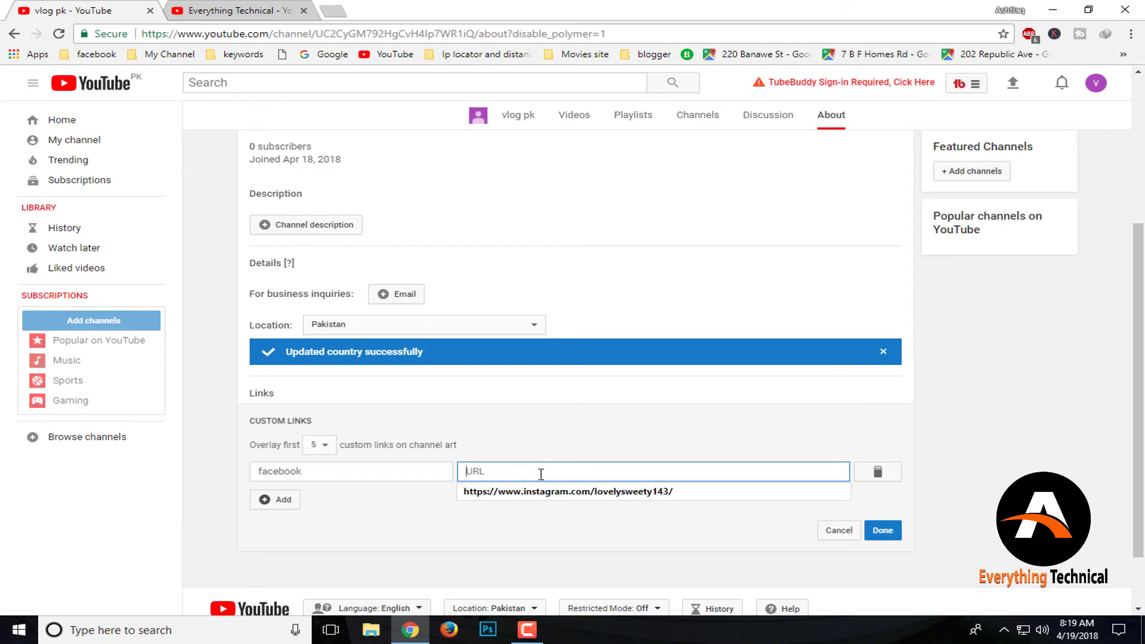
click(550, 434)
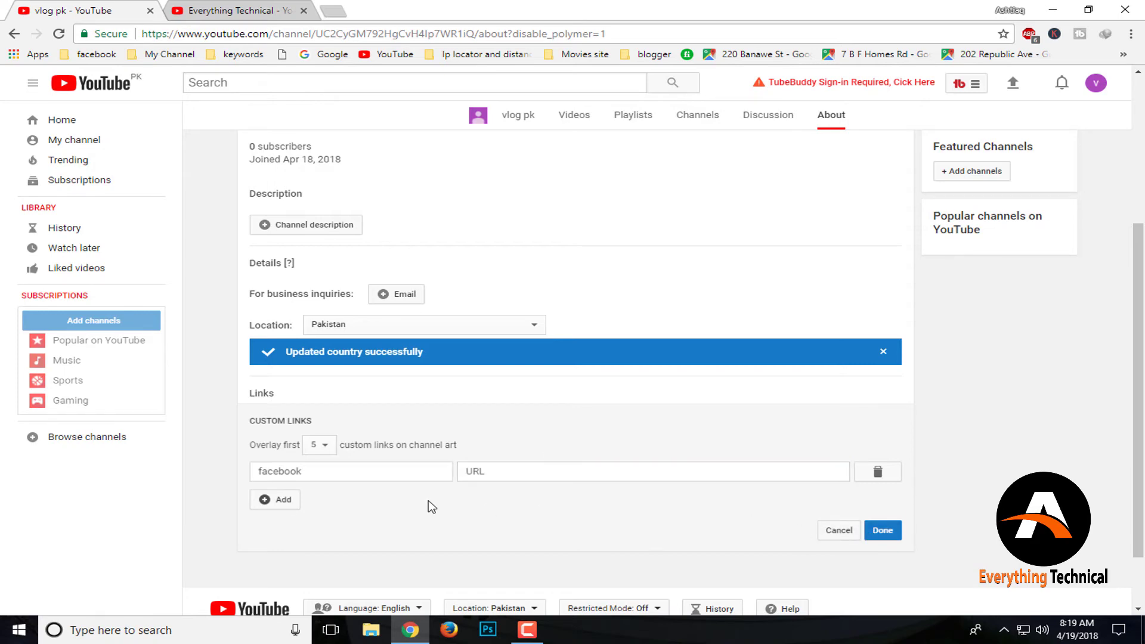
click(834, 531)
click(307, 225)
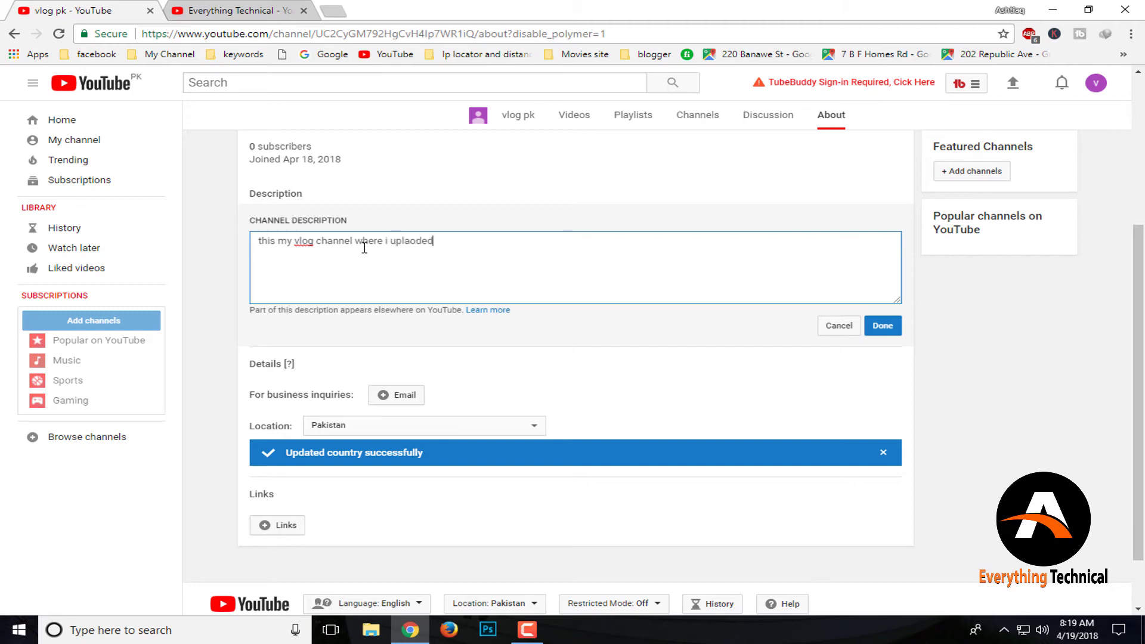
Finish the description as 'this my vlog channel where i upload daily vlog videos from Pakistan' and save it
key(BackSpace)
key(BackSpace)
key(BackSpace)
key(BackSpace)
key(BackSpace)
text(oad d)
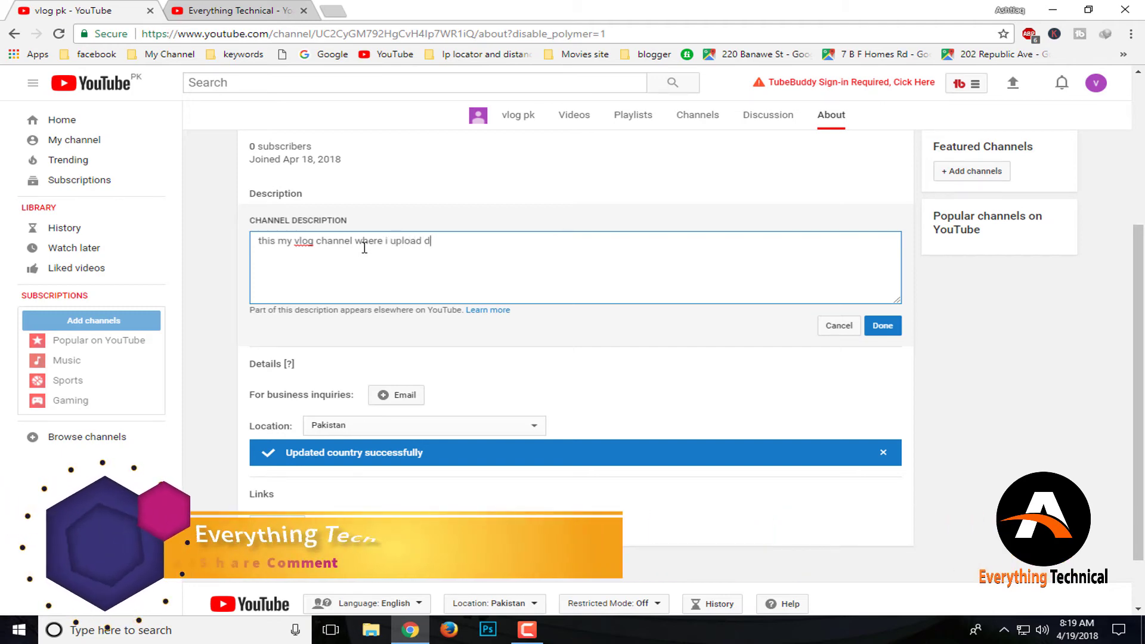
text(aily vlog )
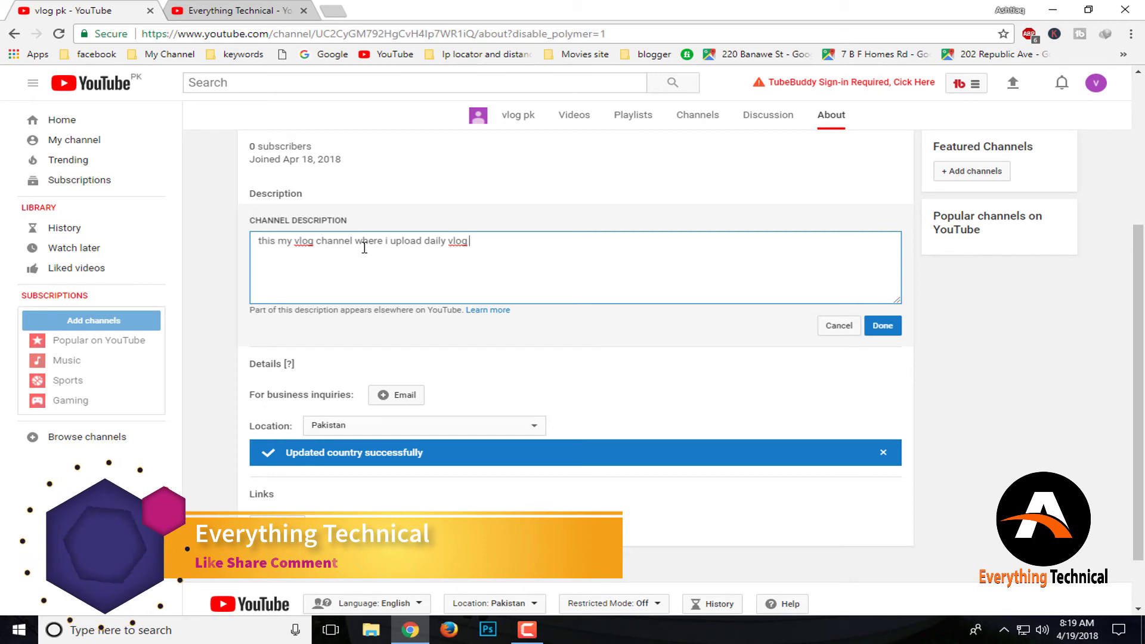
text(videos fro)
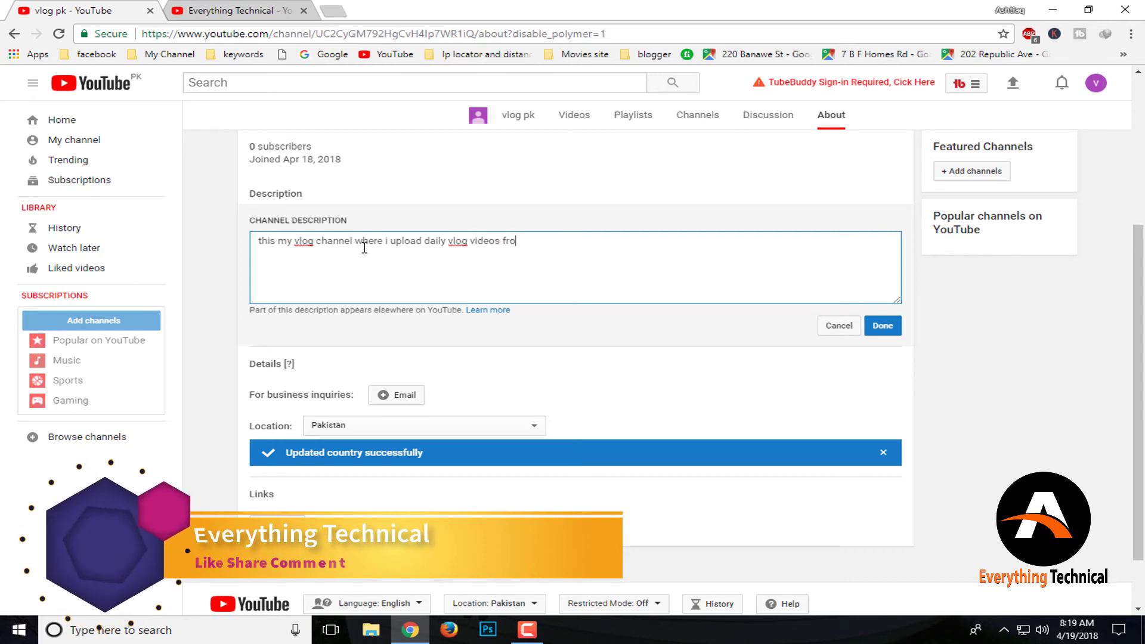
text(m pakist)
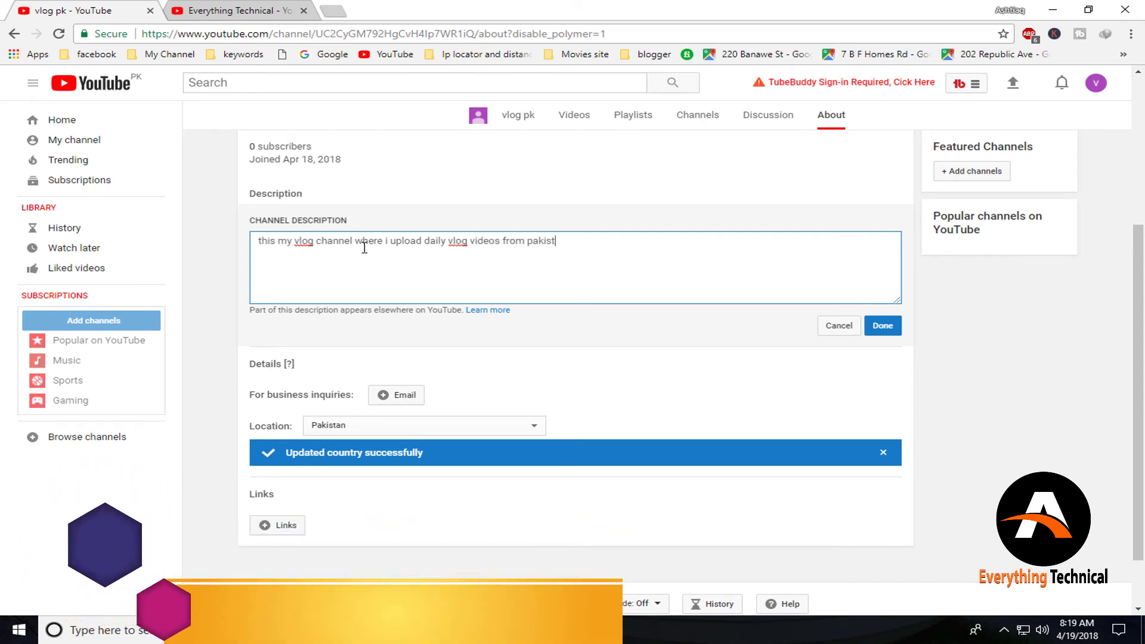
text(an)
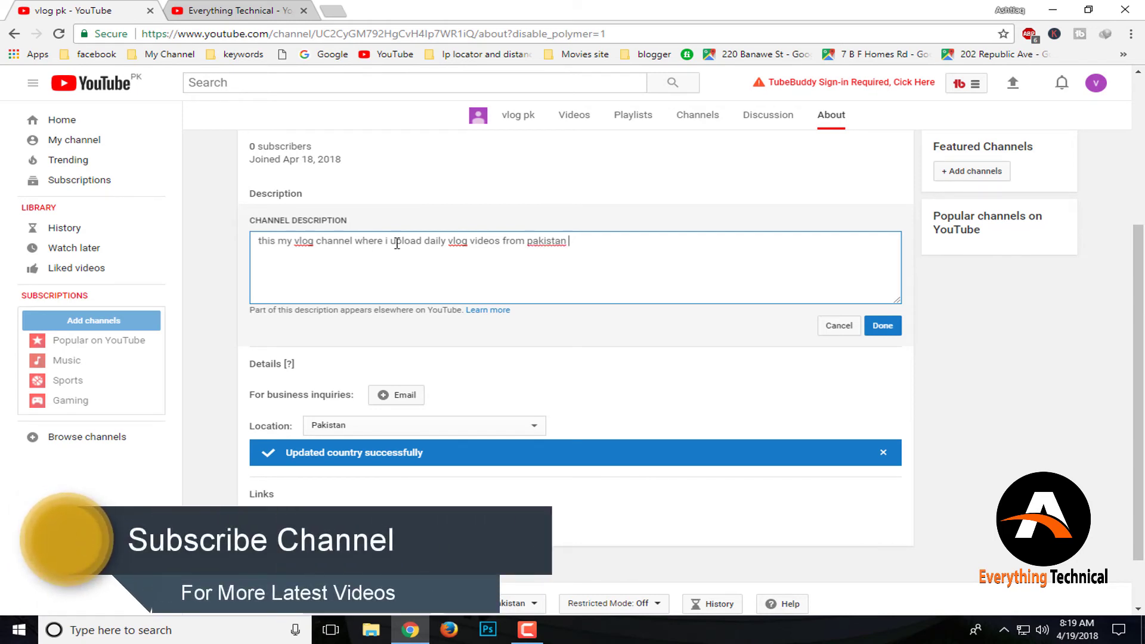
scroll(541, 240, up, 1)
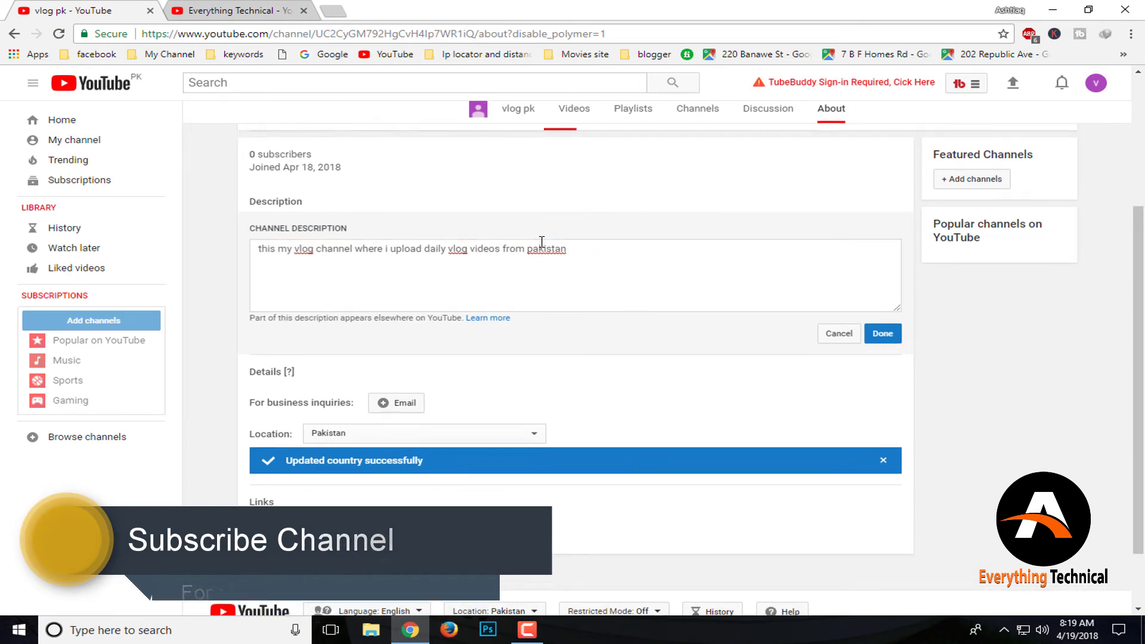
scroll(541, 241, up, 1)
right_click(541, 241)
click(536, 284)
right_click(537, 285)
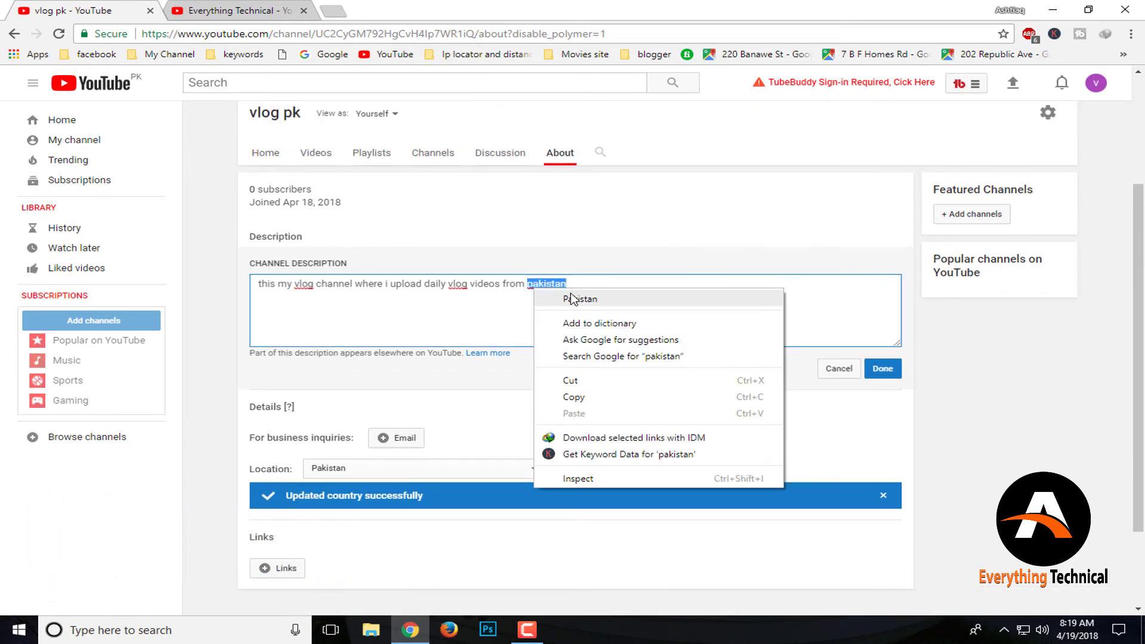
click(574, 299)
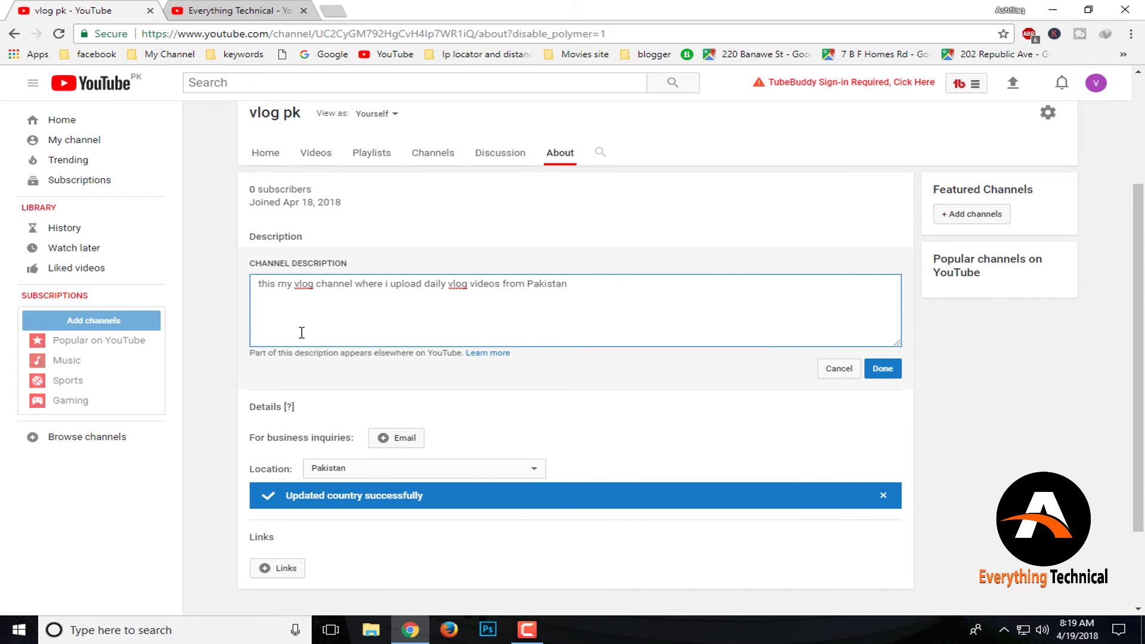
click(888, 372)
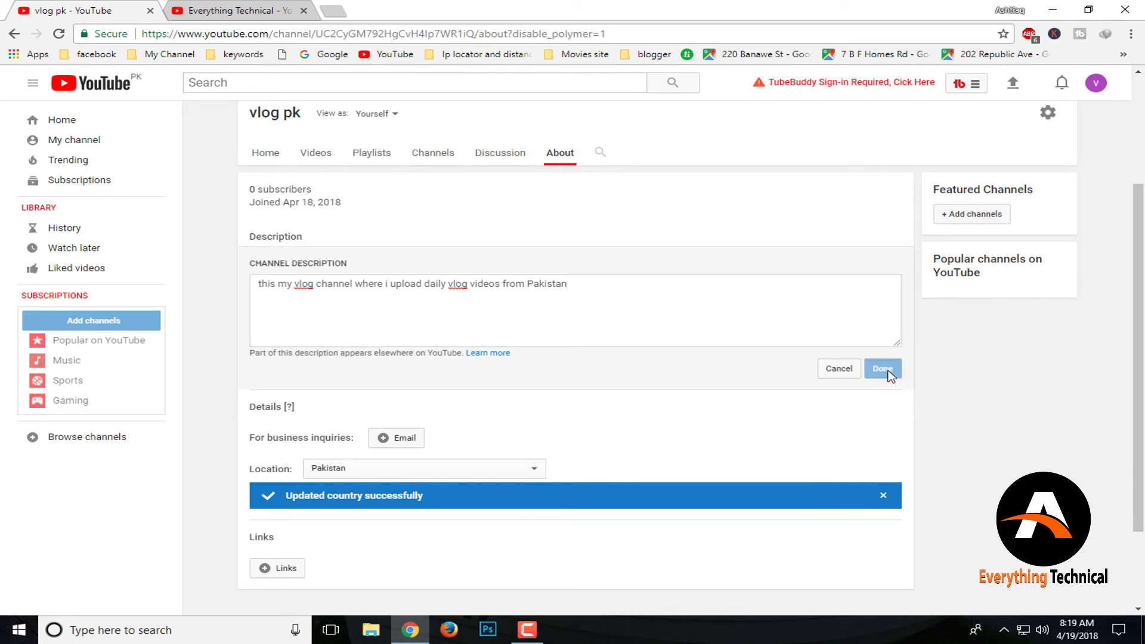
scroll(431, 356, up, 3)
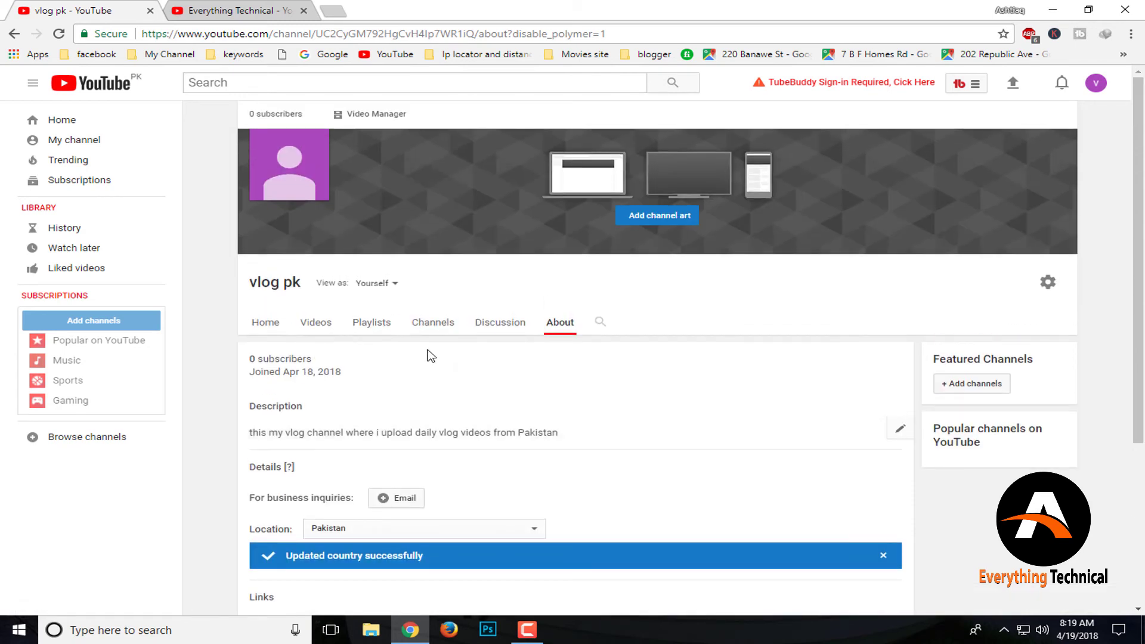
Open the Creator Studio dashboard, dismiss its tip, and go to the channel's Status and features page
click(1095, 83)
click(992, 178)
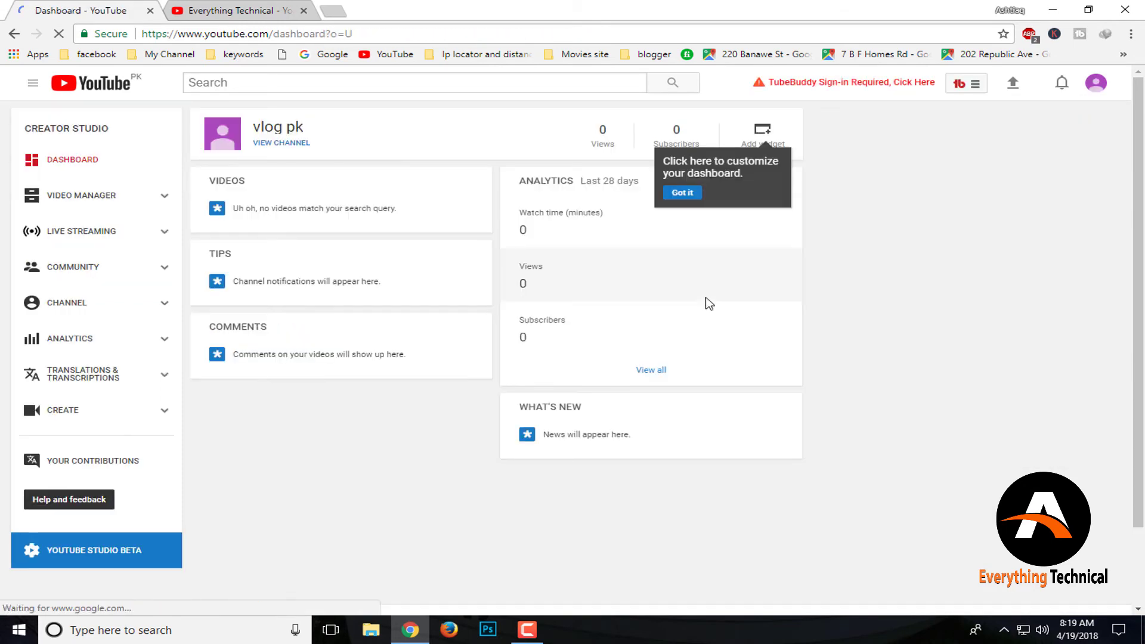
click(681, 192)
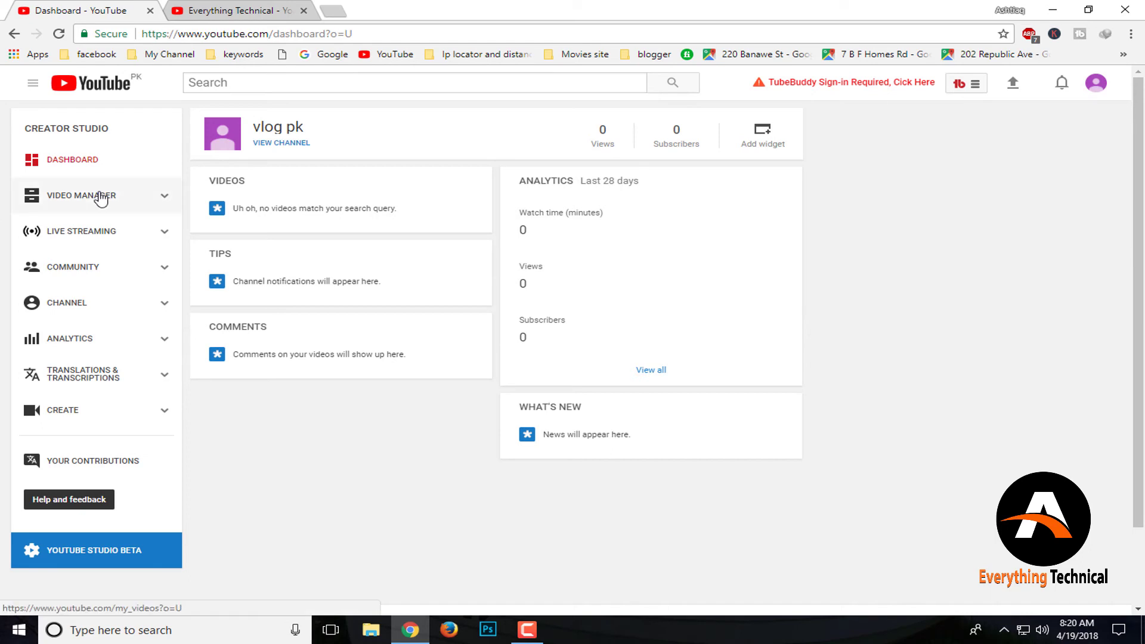
click(67, 316)
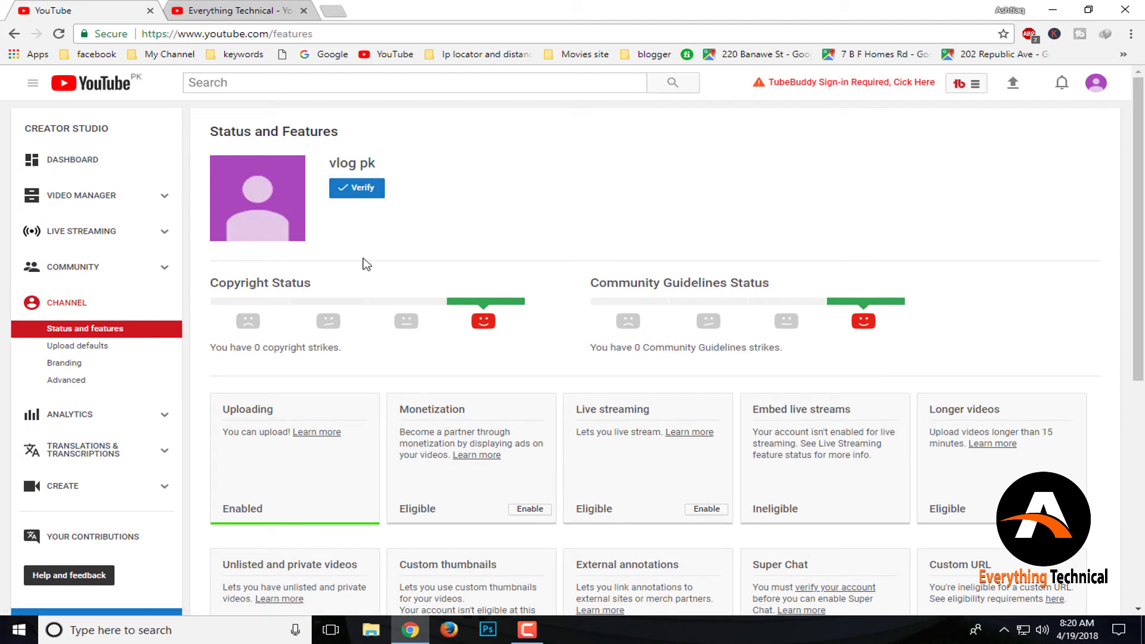
scroll(465, 444, down, 2)
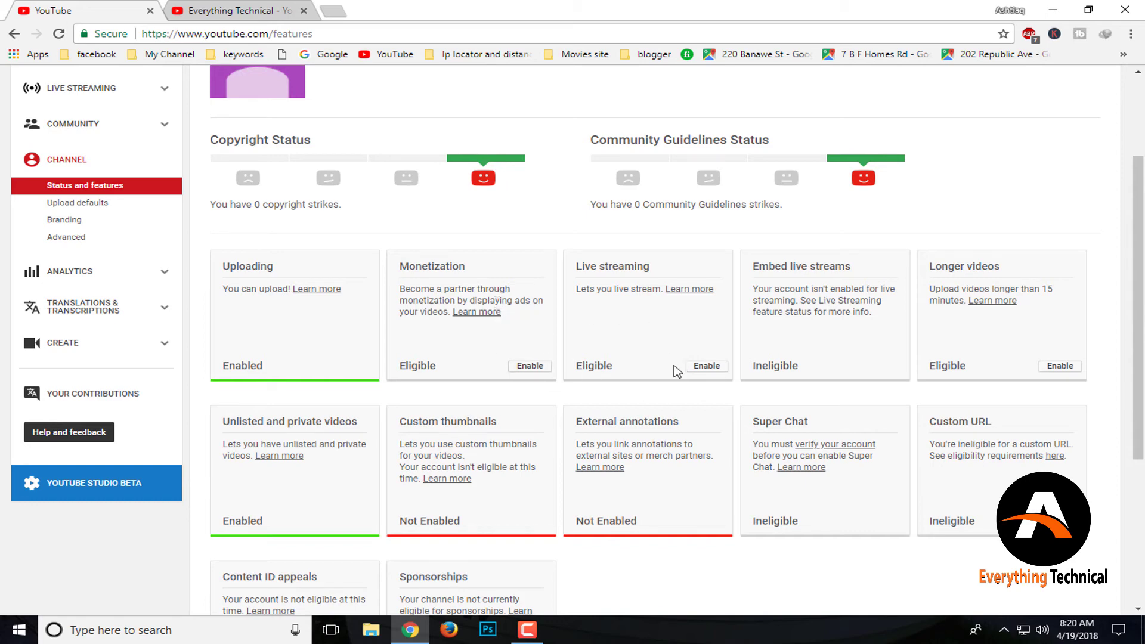
scroll(692, 438, down, 2)
scroll(682, 447, down, 1)
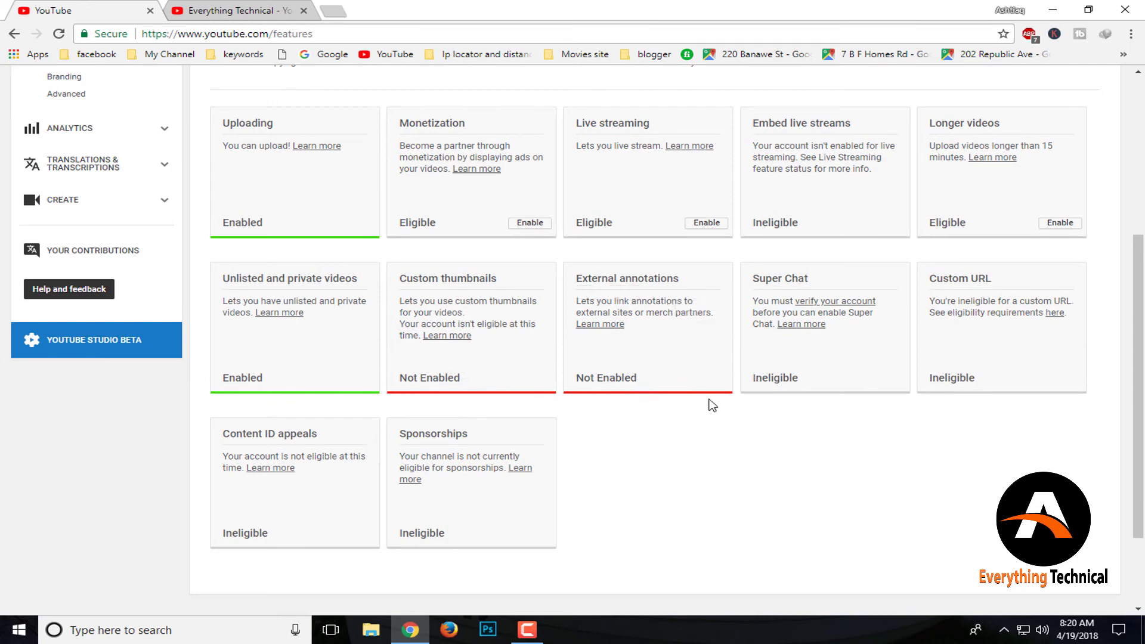
scroll(471, 405, up, 1)
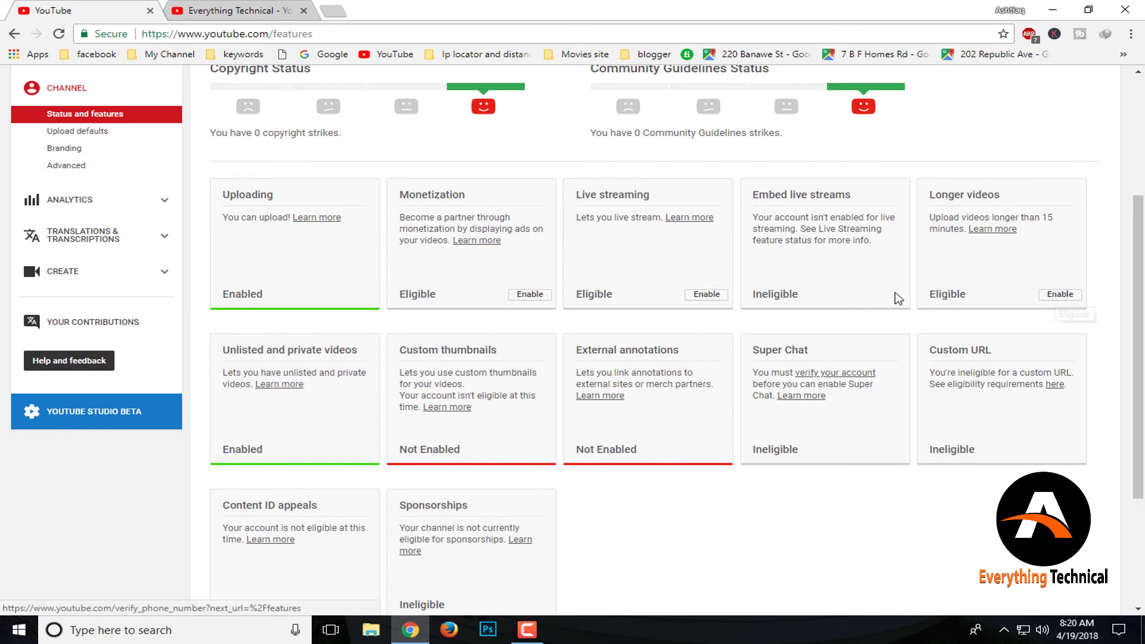
scroll(681, 298, up, 3)
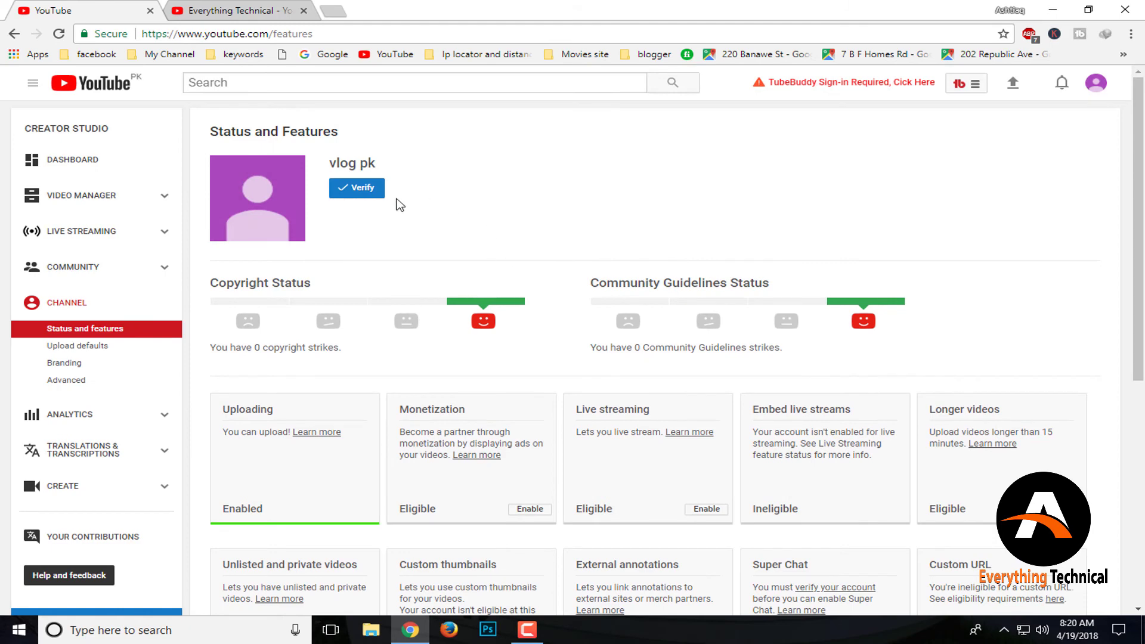
scroll(917, 398, down, 3)
scroll(571, 443, up, 3)
Verify the account by text message with the phone number and the six-digit code
click(351, 190)
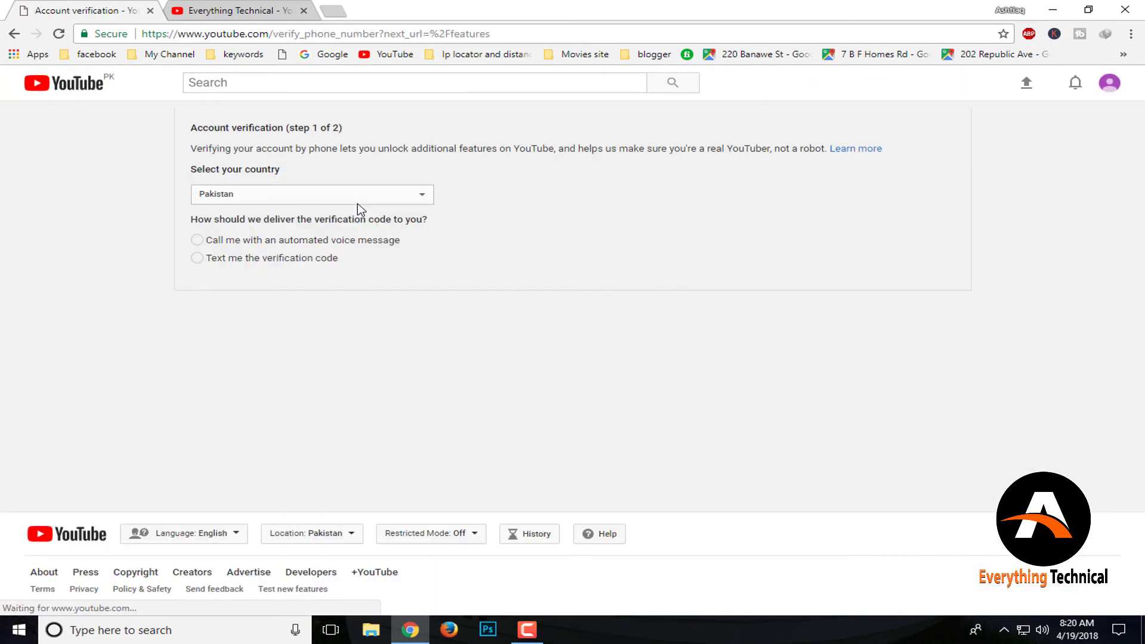
click(258, 260)
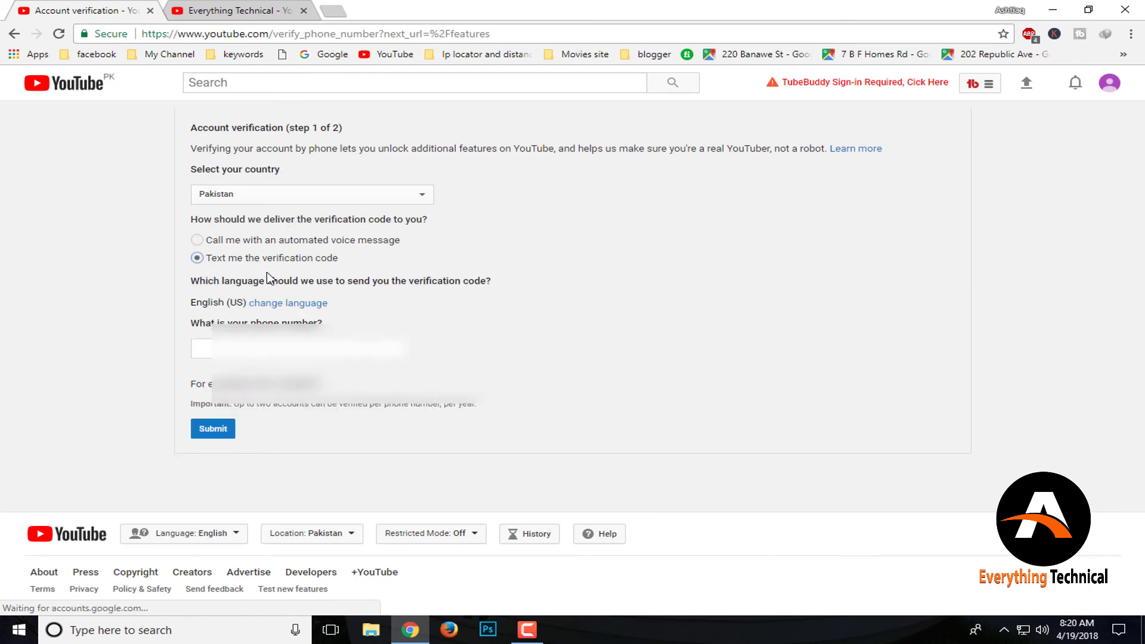
click(281, 348)
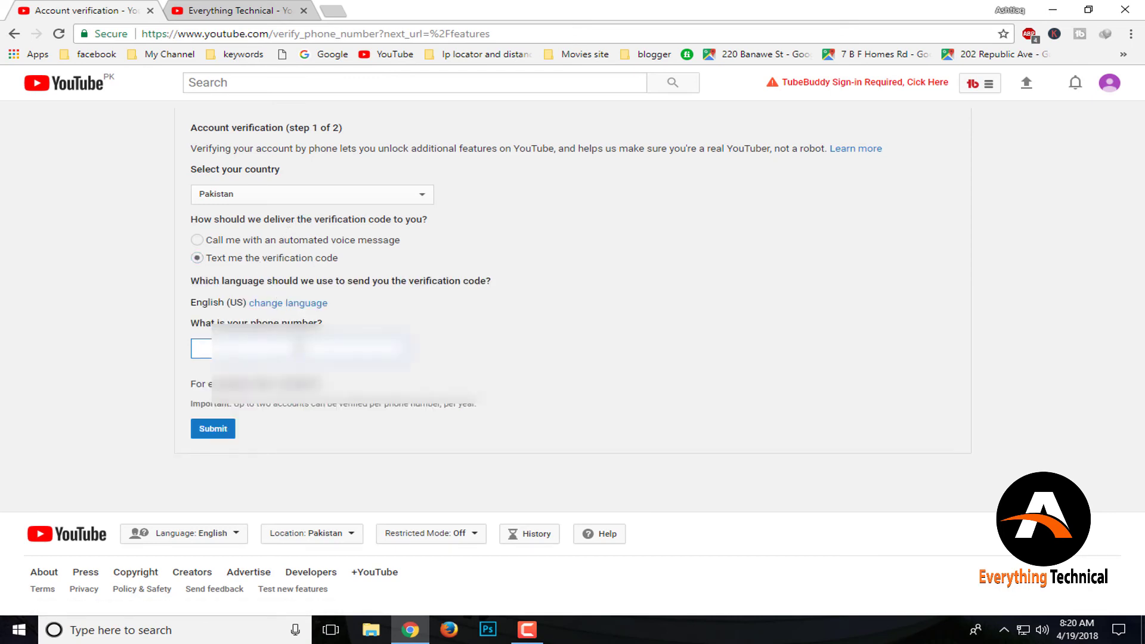
text(03)
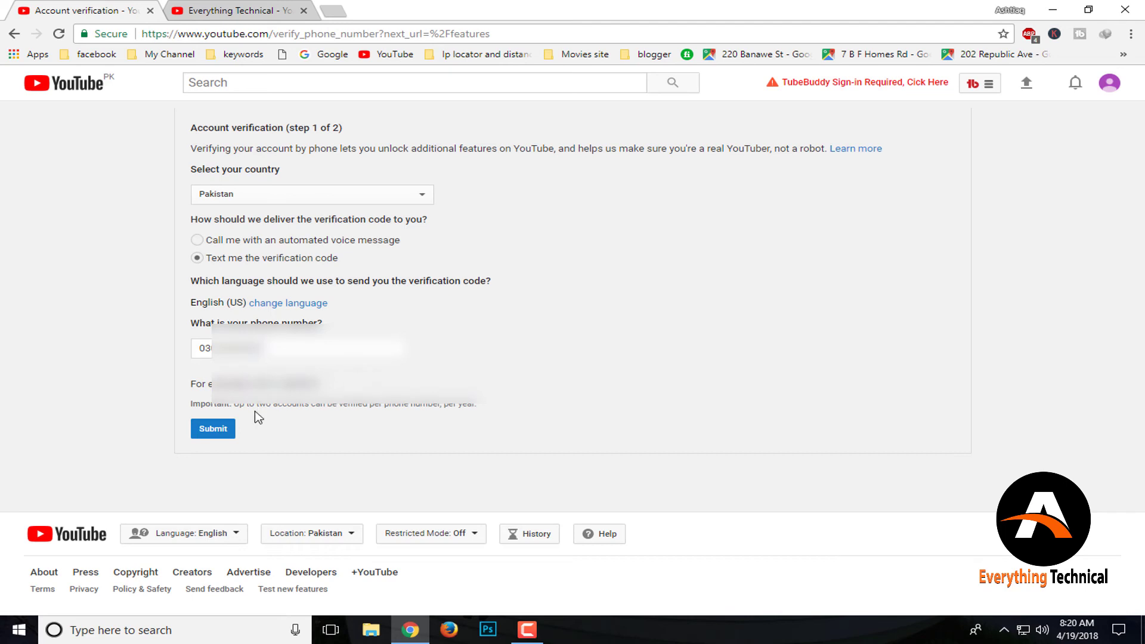
click(219, 432)
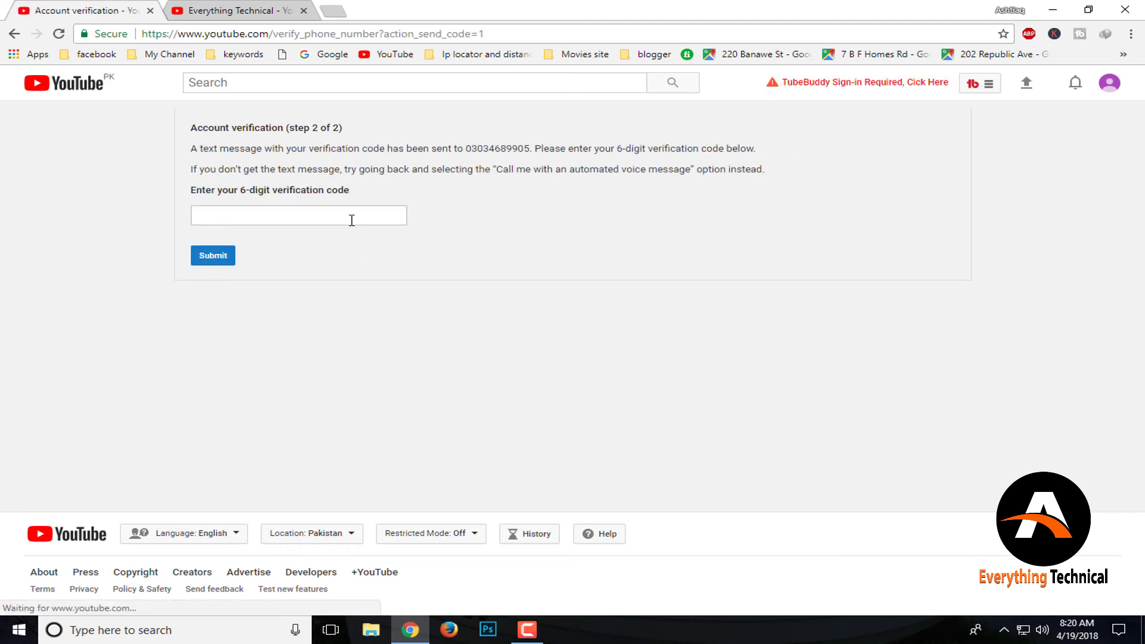
click(351, 218)
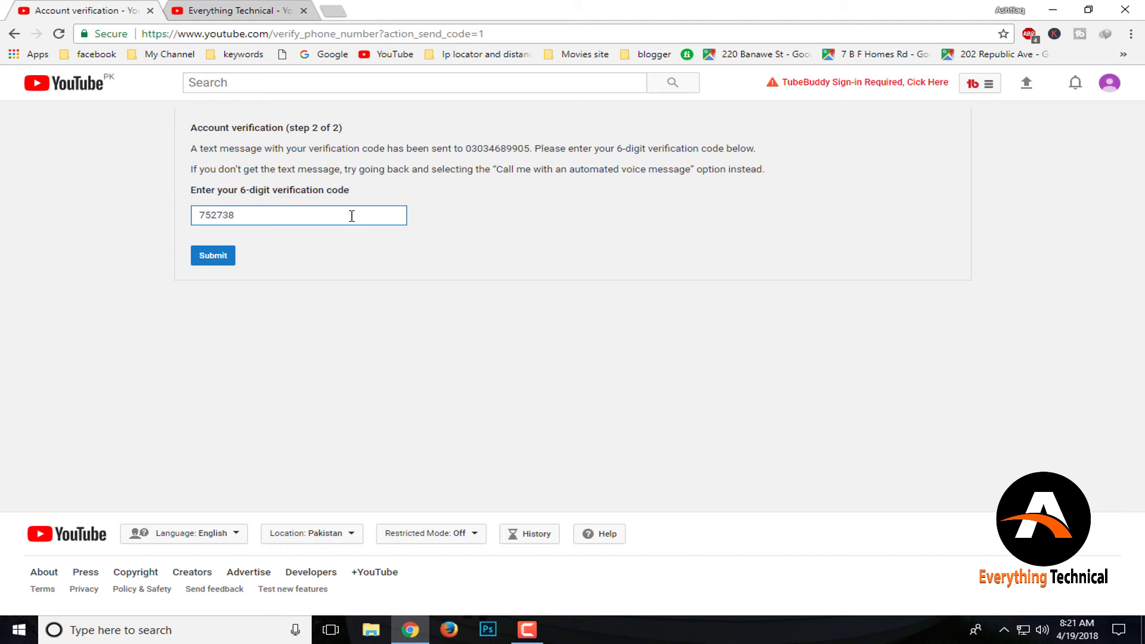
click(232, 256)
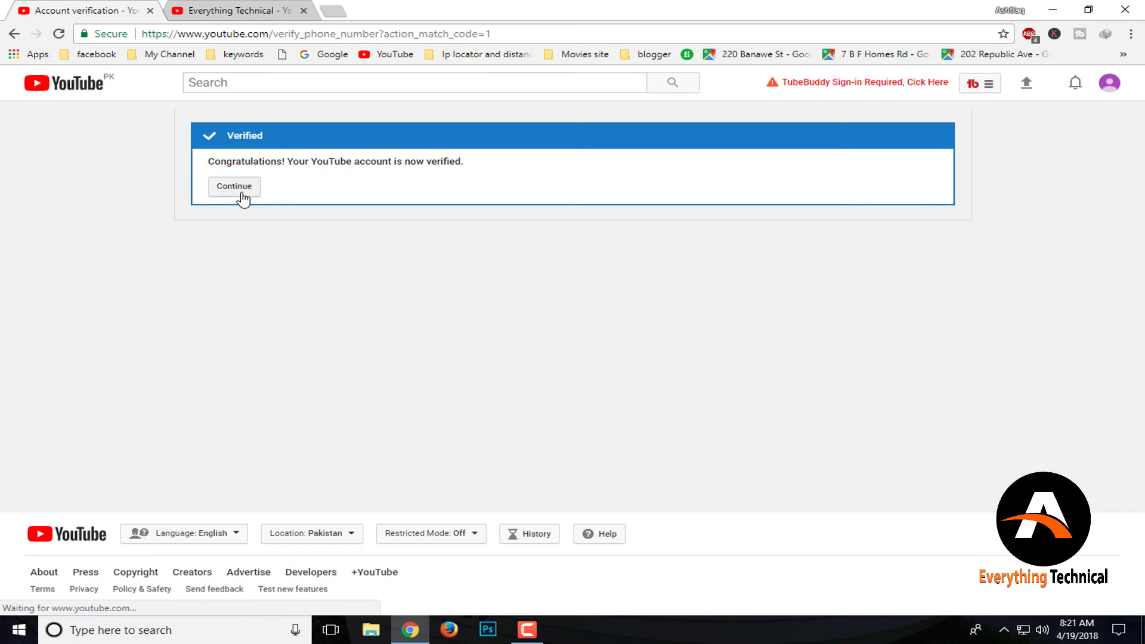
click(241, 196)
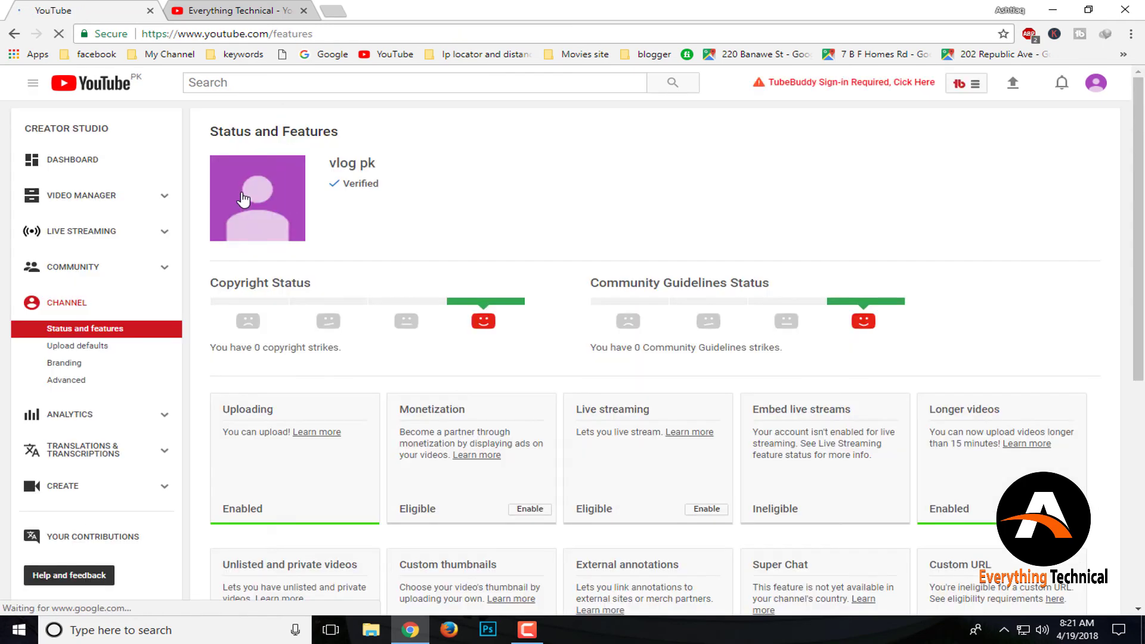
Scroll through Status and Features, then go back to the Everything Technical Videos page
scroll(565, 419, down, 5)
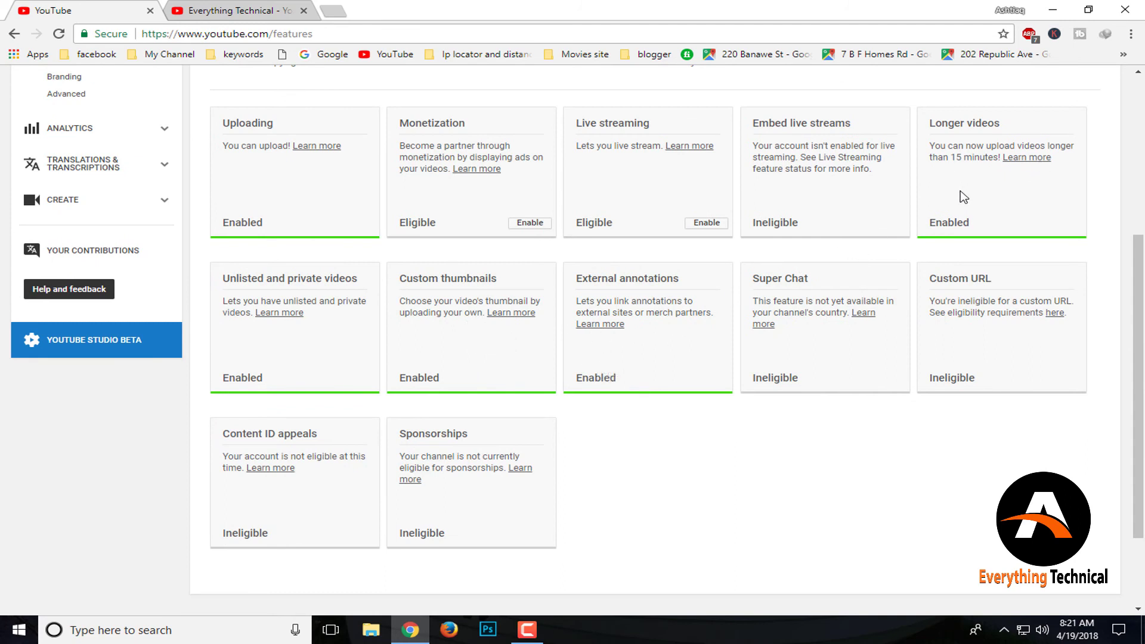
scroll(453, 394, up, 3)
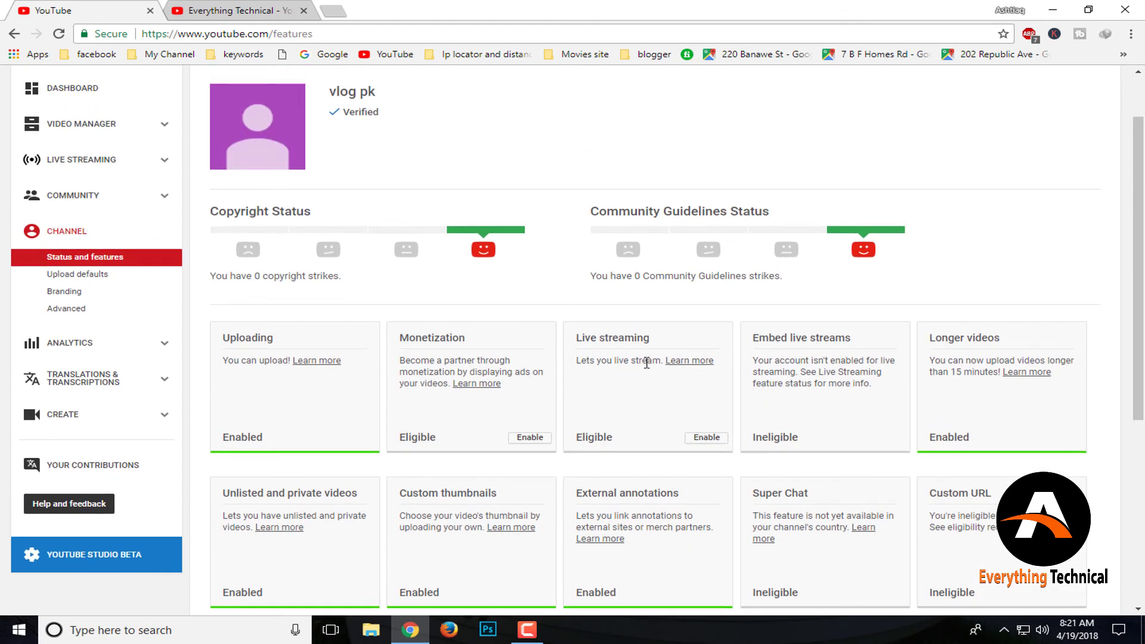
scroll(646, 412, down, 2)
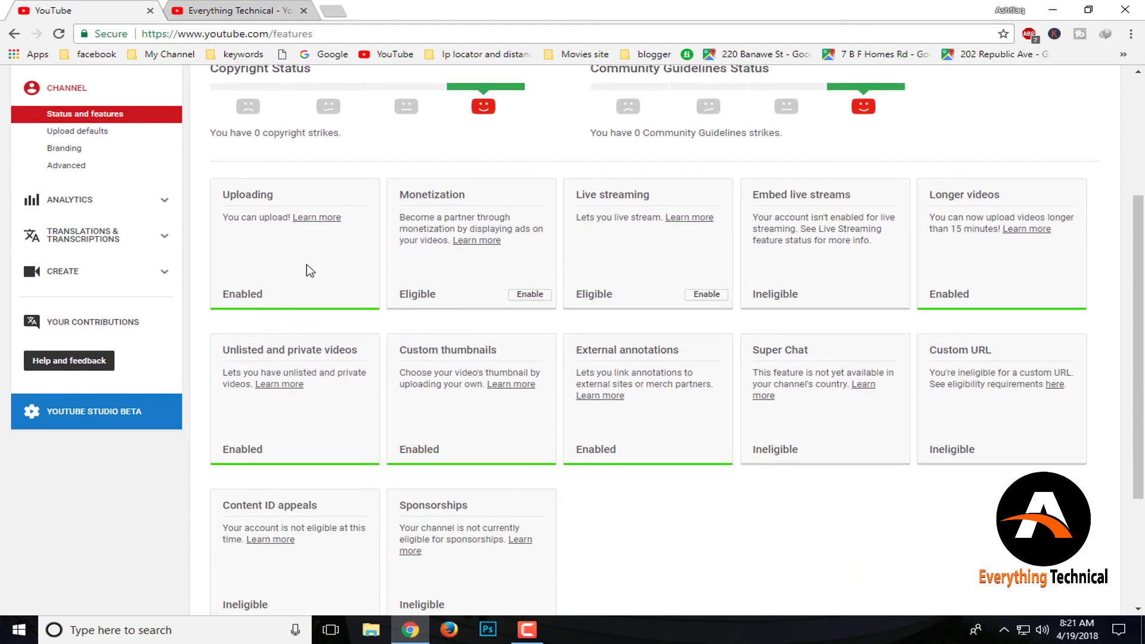
scroll(471, 250, up, 3)
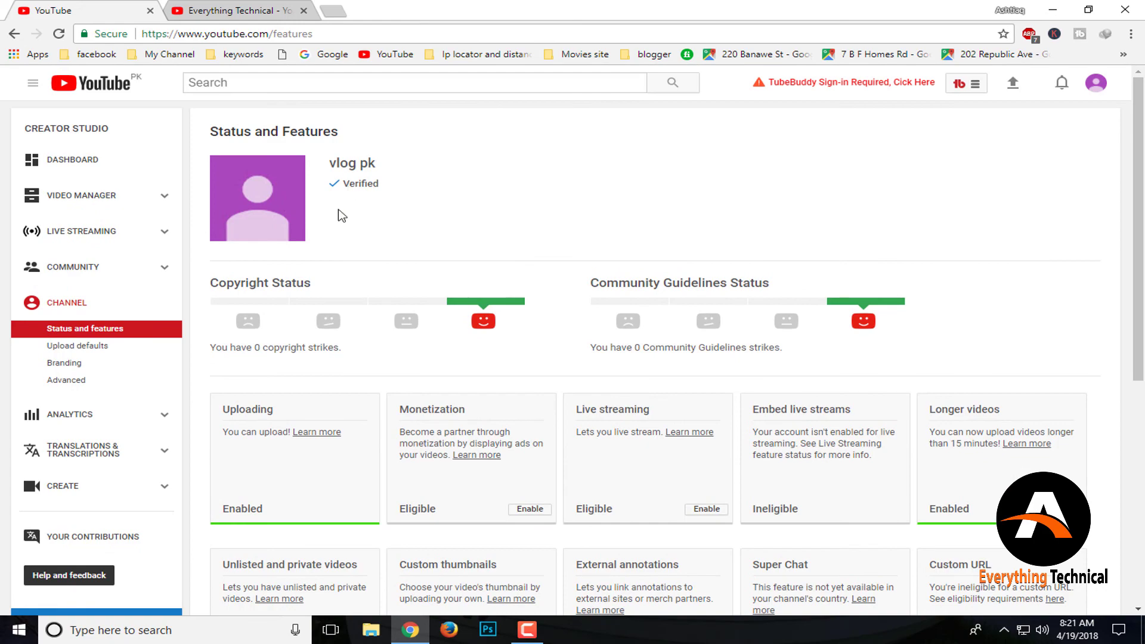
scroll(785, 178, down, 5)
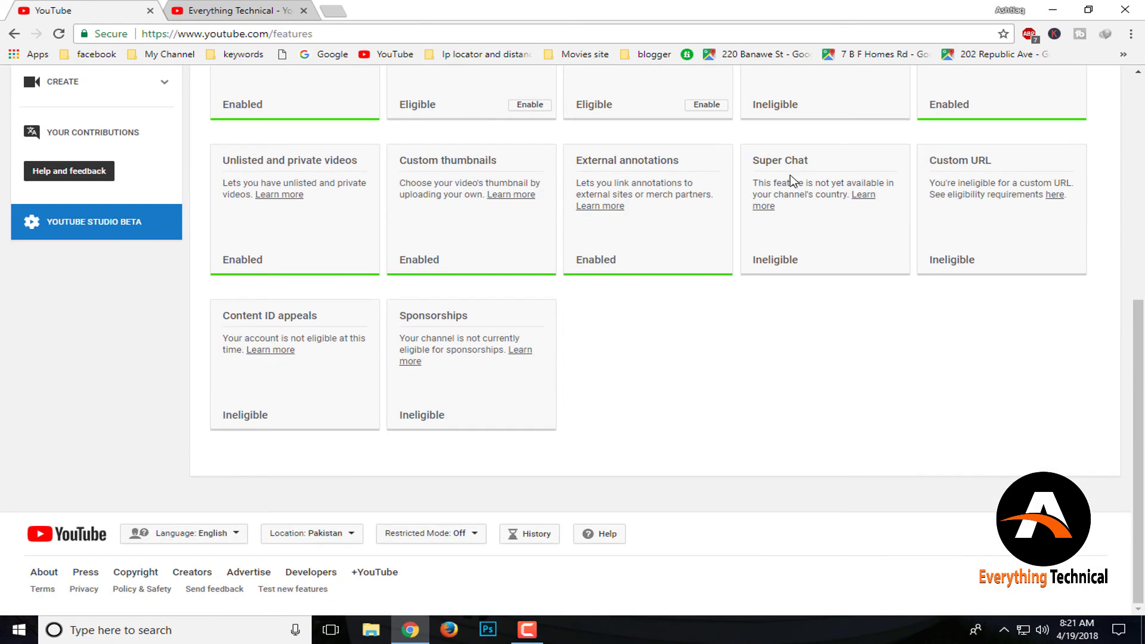
scroll(784, 179, up, 5)
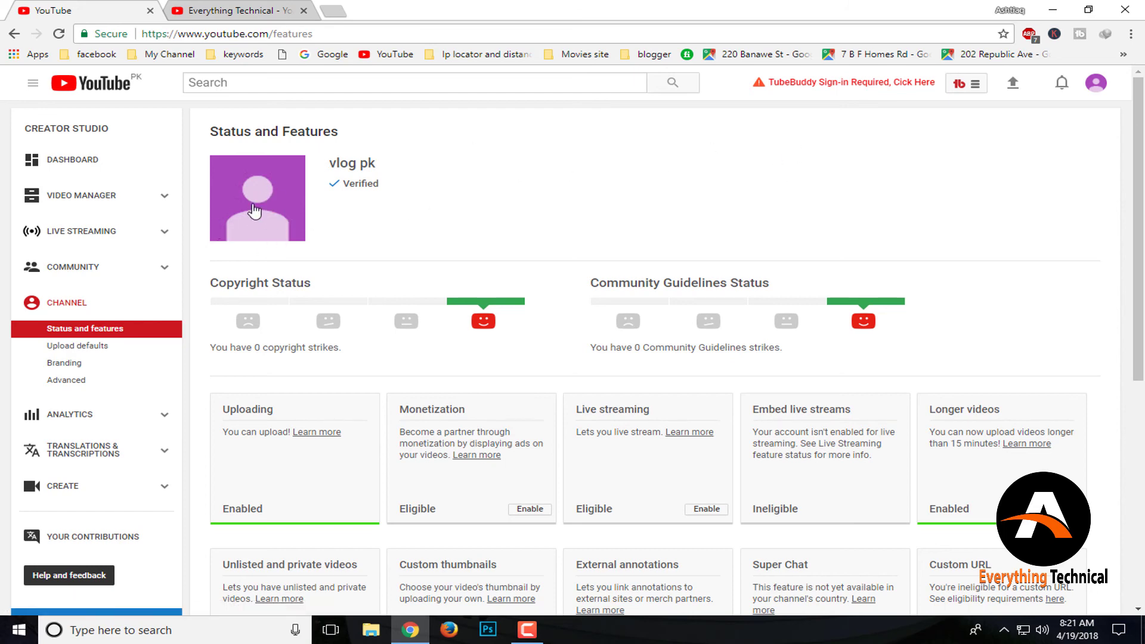
scroll(948, 136, down, 7)
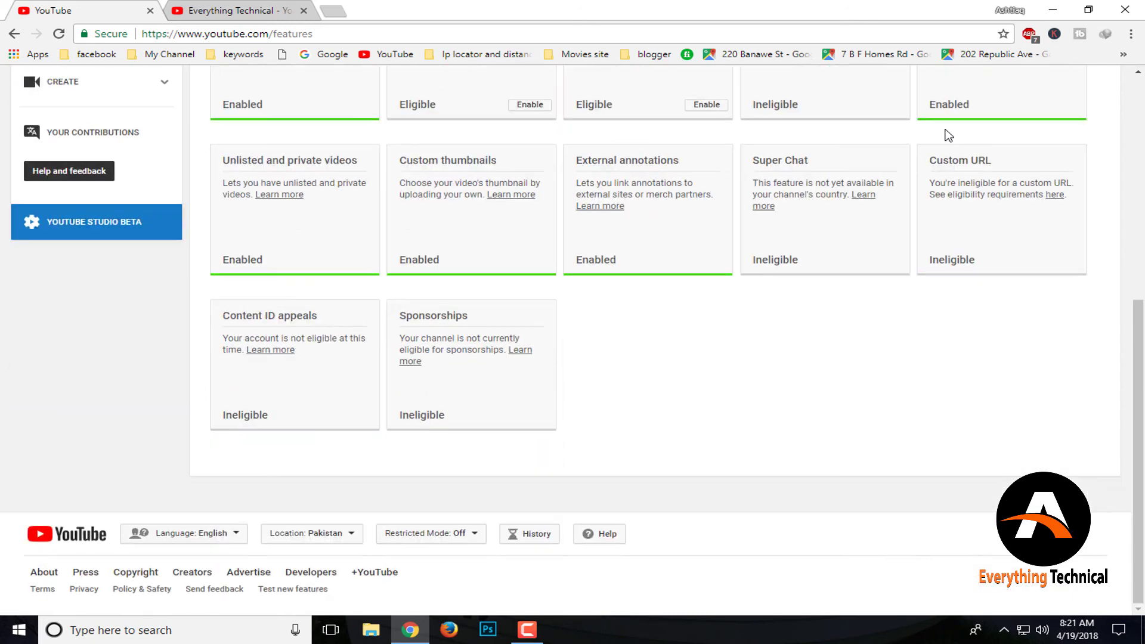
scroll(948, 136, up, 7)
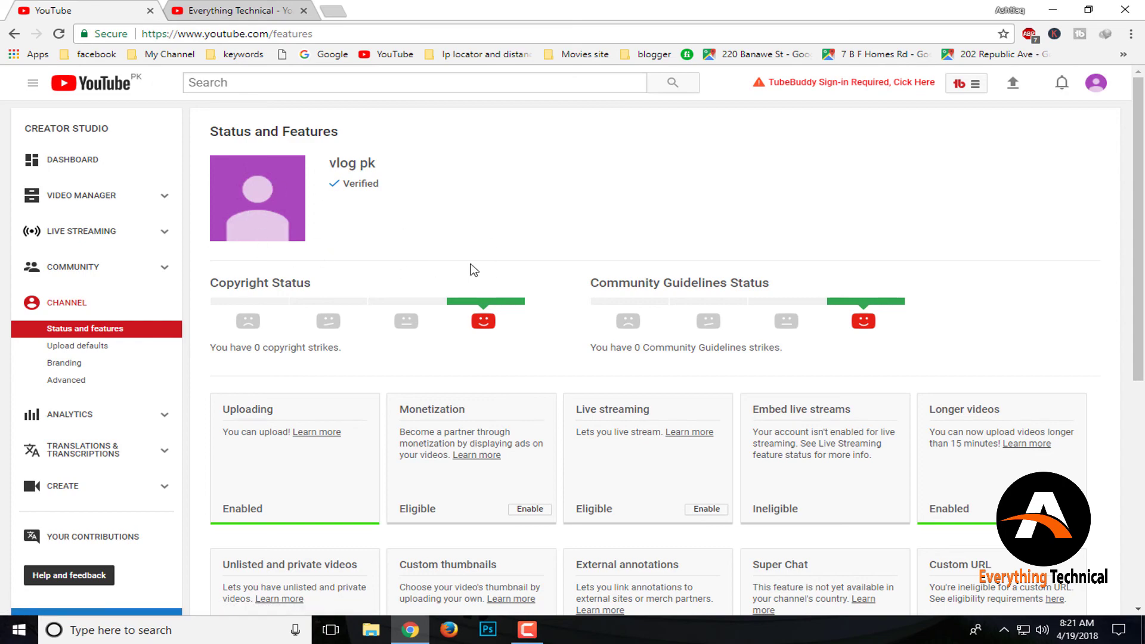
scroll(667, 251, down, 7)
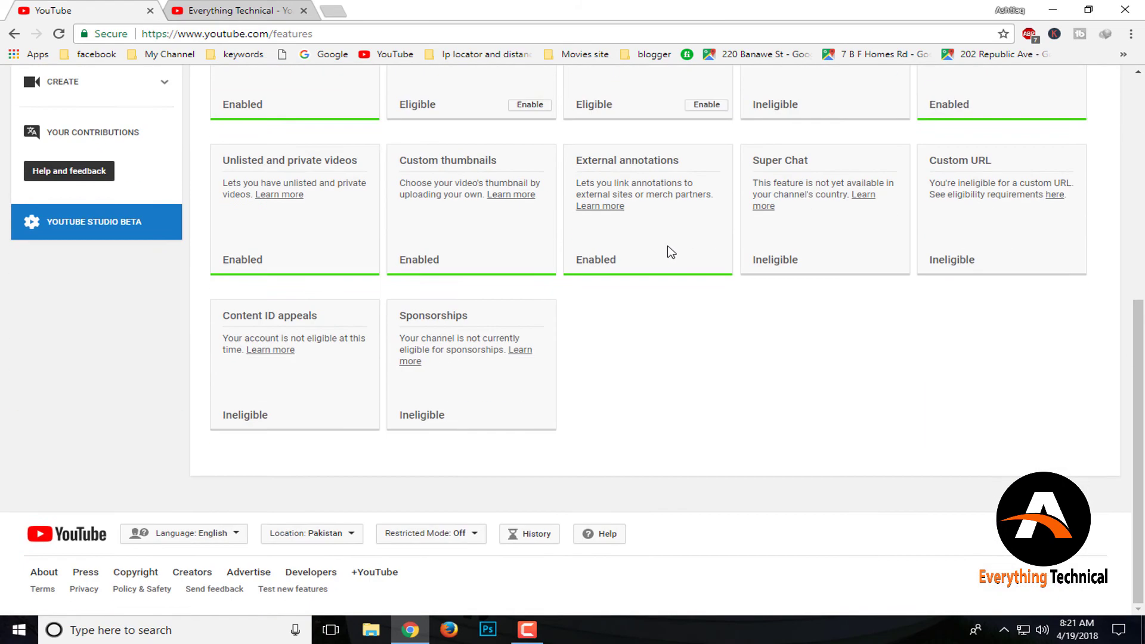
scroll(668, 252, up, 7)
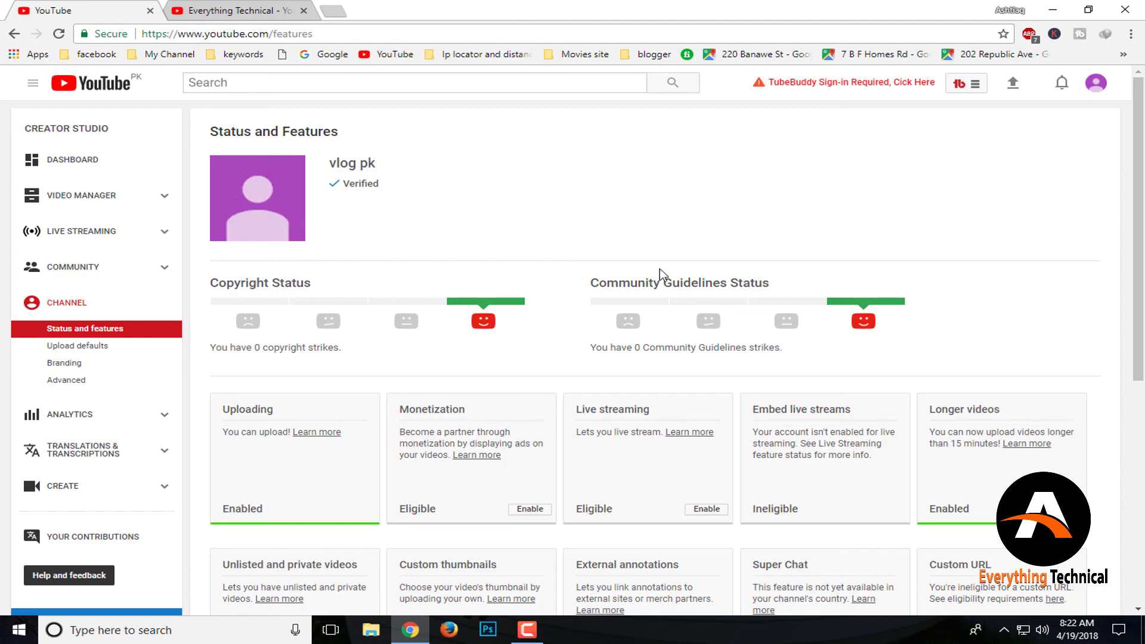
key(alt+Left)
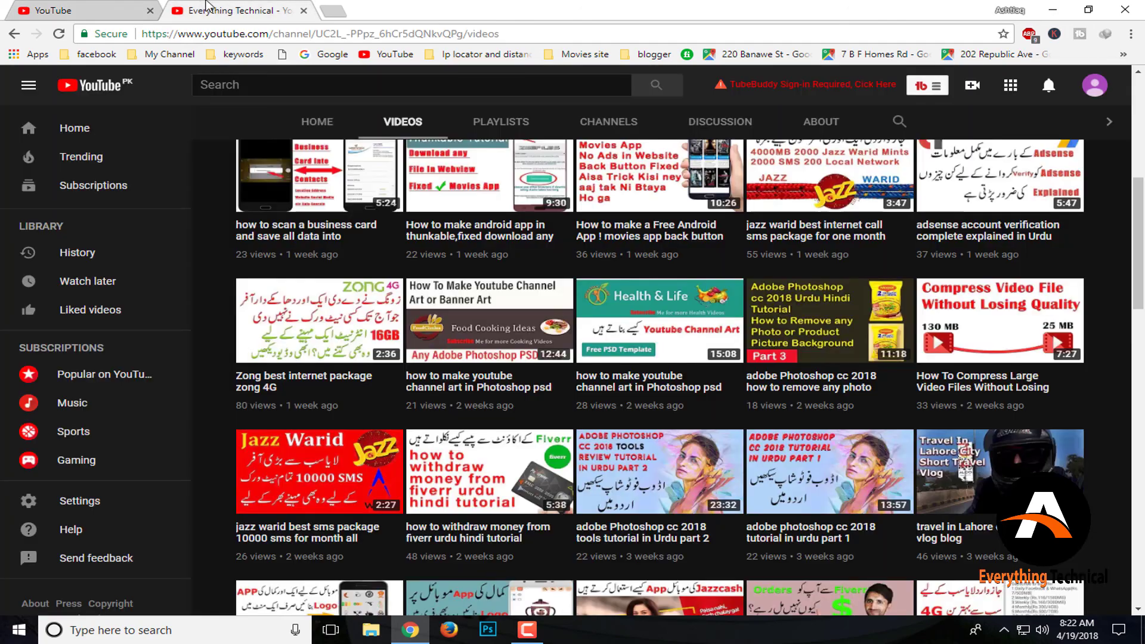
scroll(755, 338, up, 7)
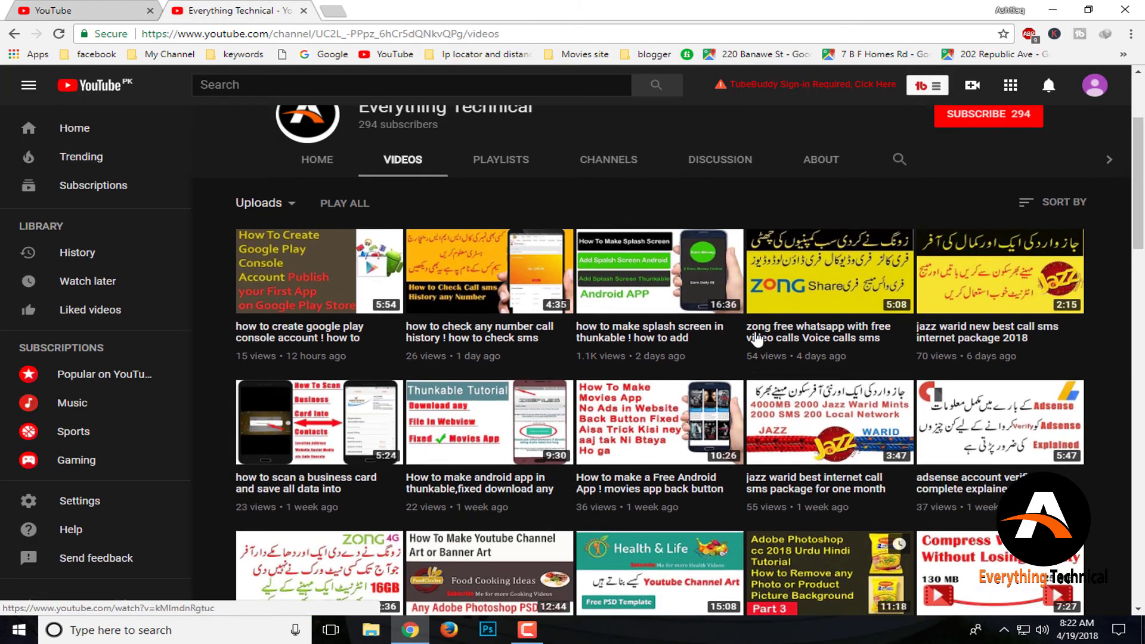